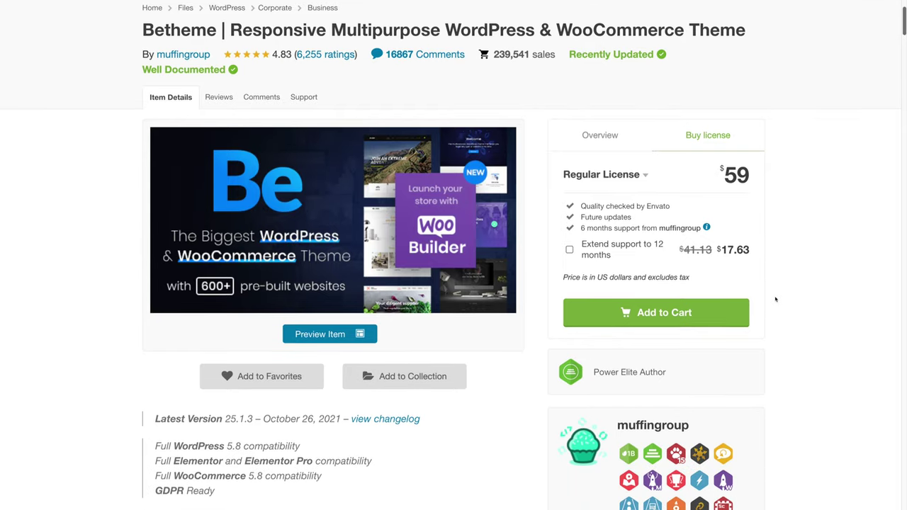
# Scroll through the Betheme homepage's live builder features and pre-built template showcase.
pyautogui.scroll(-4, 775, 299)
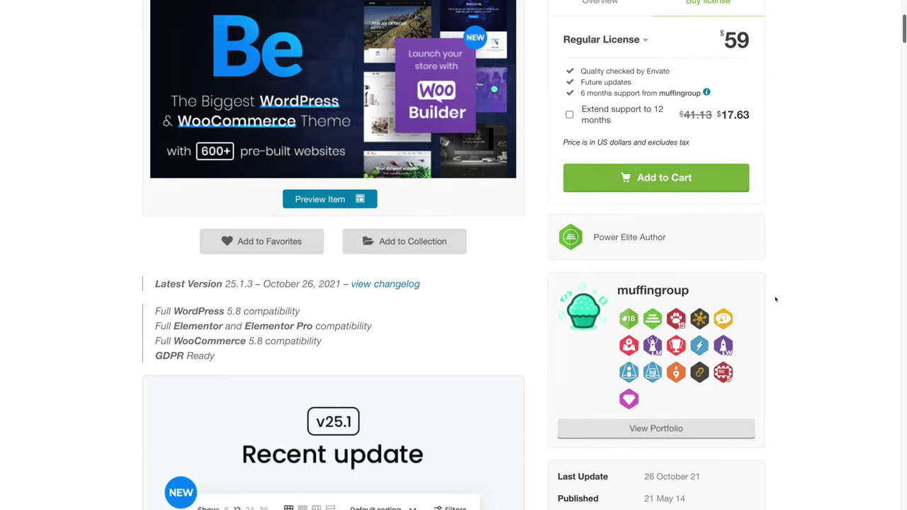
pyautogui.scroll(-7, 775, 299)
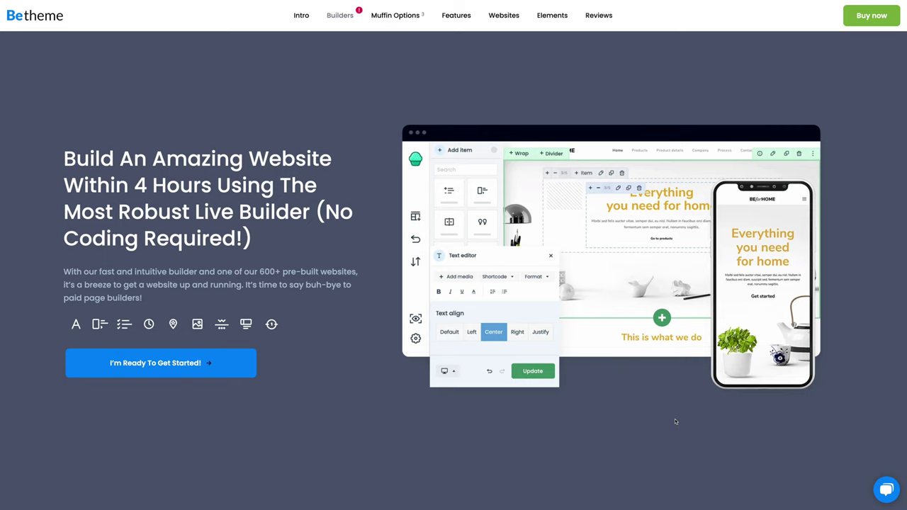
pyautogui.scroll(-7, 675, 421)
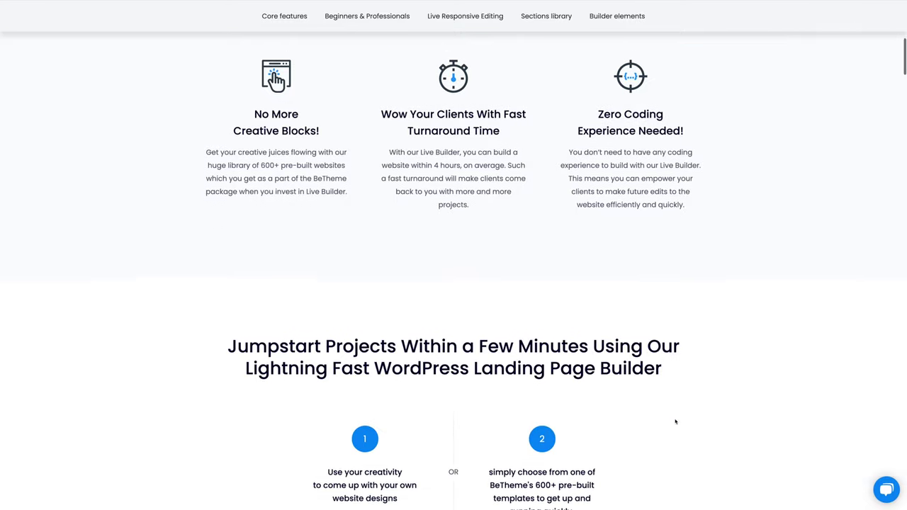
pyautogui.scroll(-3, 675, 422)
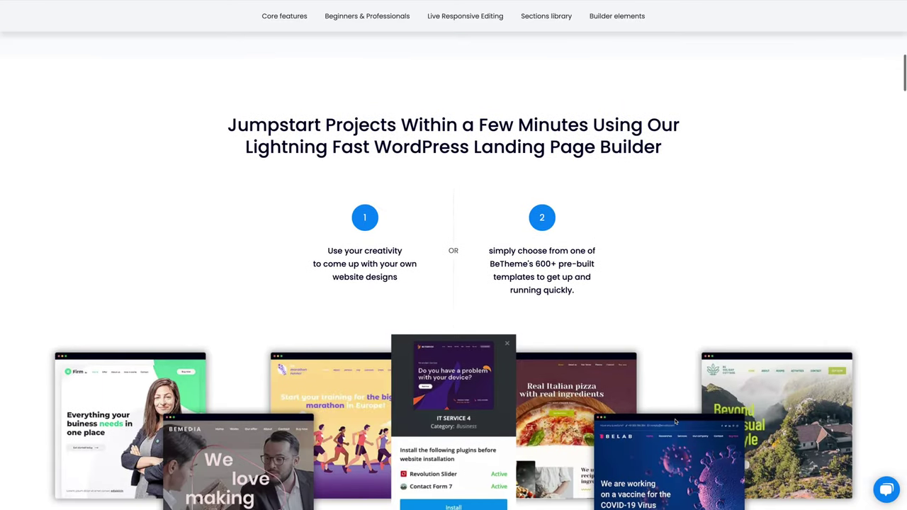
pyautogui.scroll(-5, 675, 422)
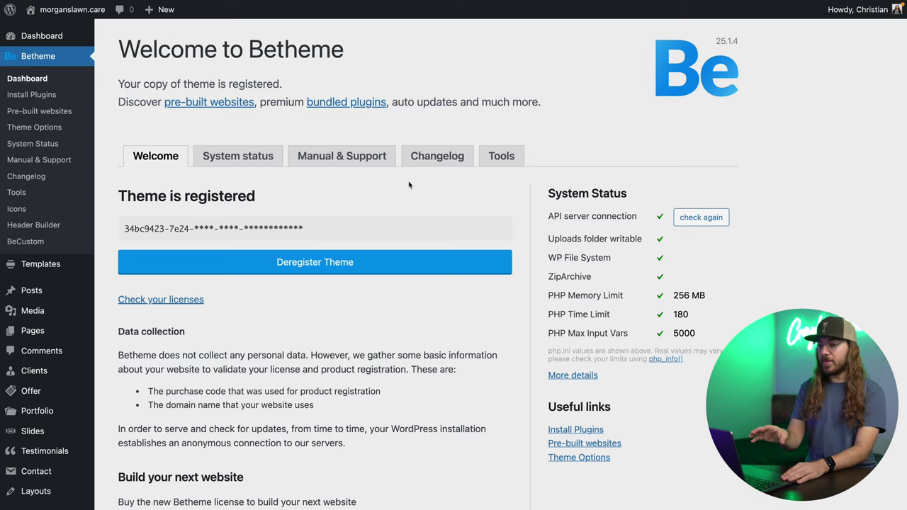
# Open Betheme's Pre-built websites library and scroll the grid to the Garden 3 card.
pyautogui.click(71, 113)
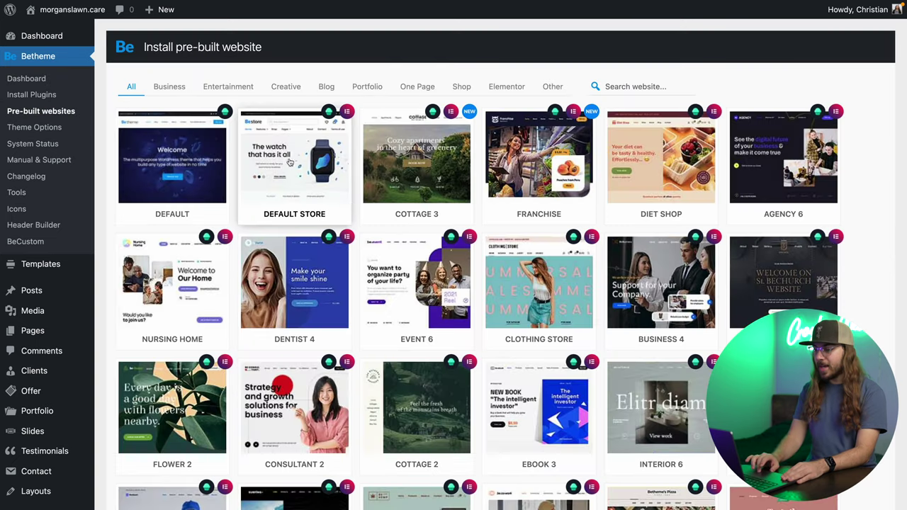
pyautogui.scroll(-9, 359, 212)
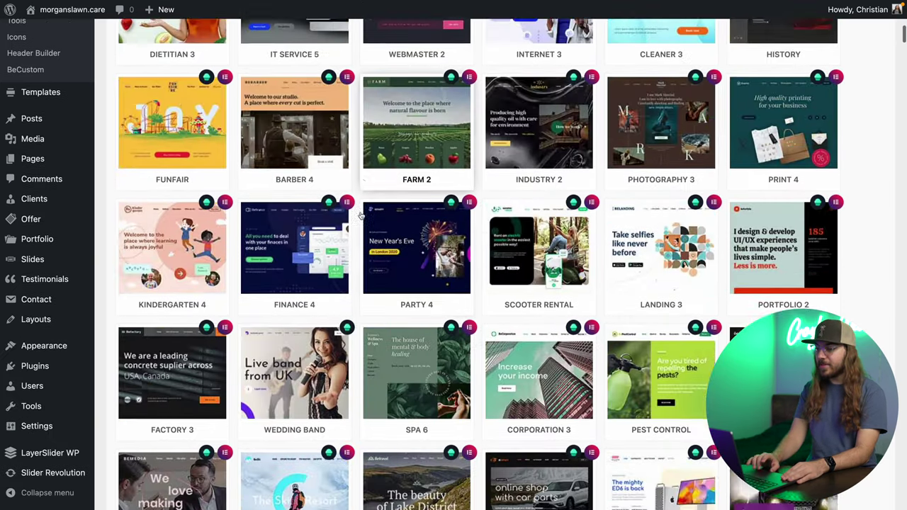
pyautogui.scroll(-15, 359, 216)
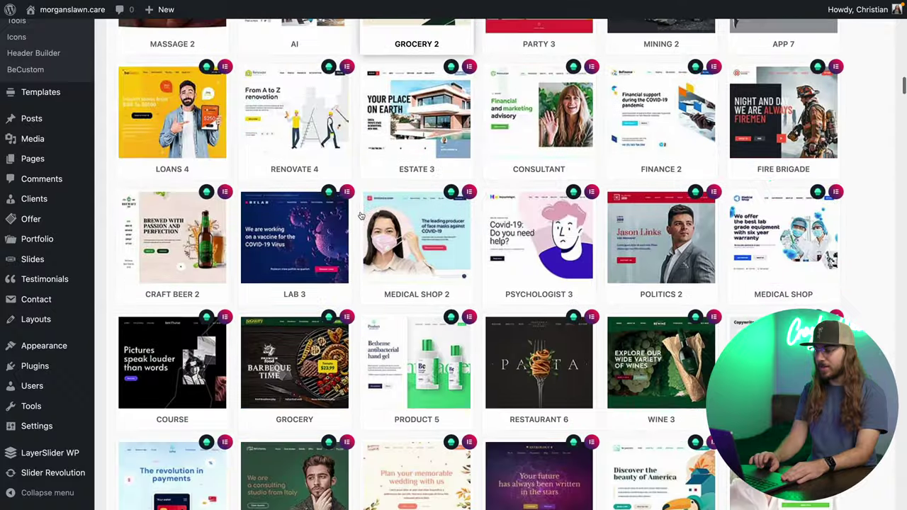
pyautogui.scroll(-15, 360, 215)
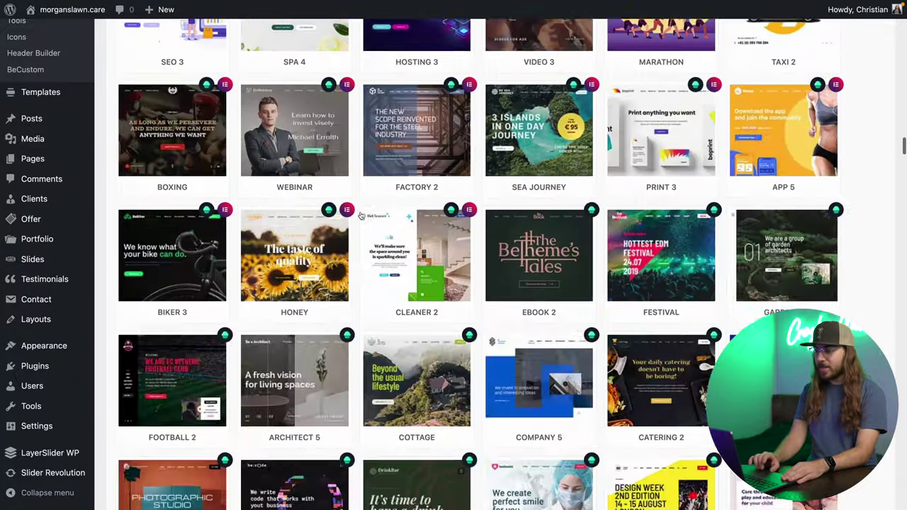
pyautogui.scroll(-15, 360, 215)
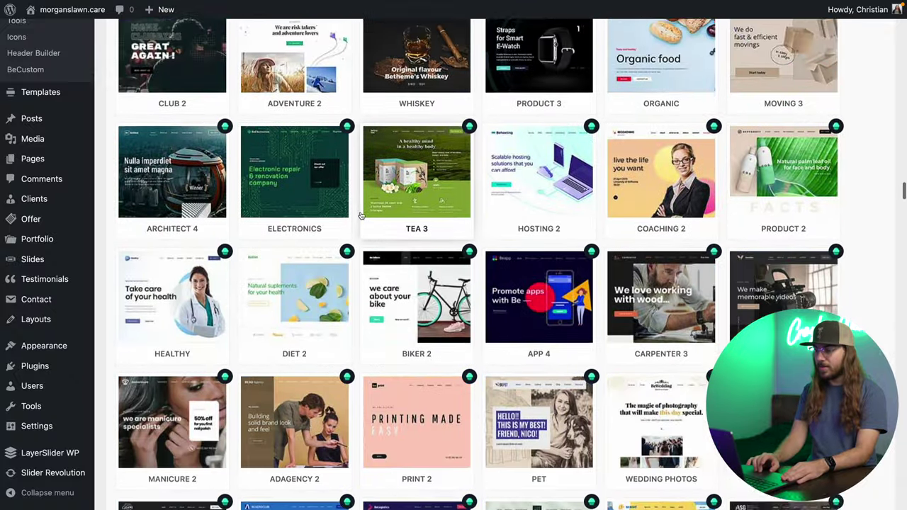
pyautogui.scroll(-15, 360, 216)
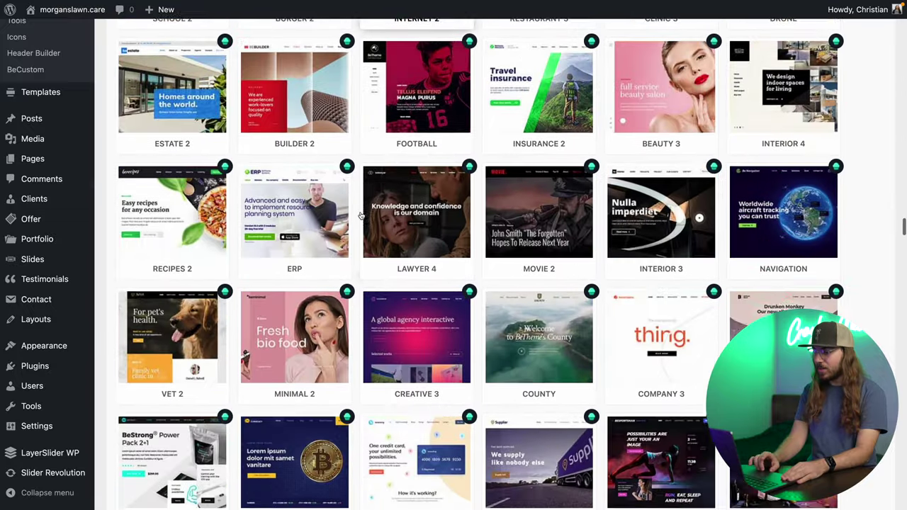
pyautogui.scroll(-15, 360, 215)
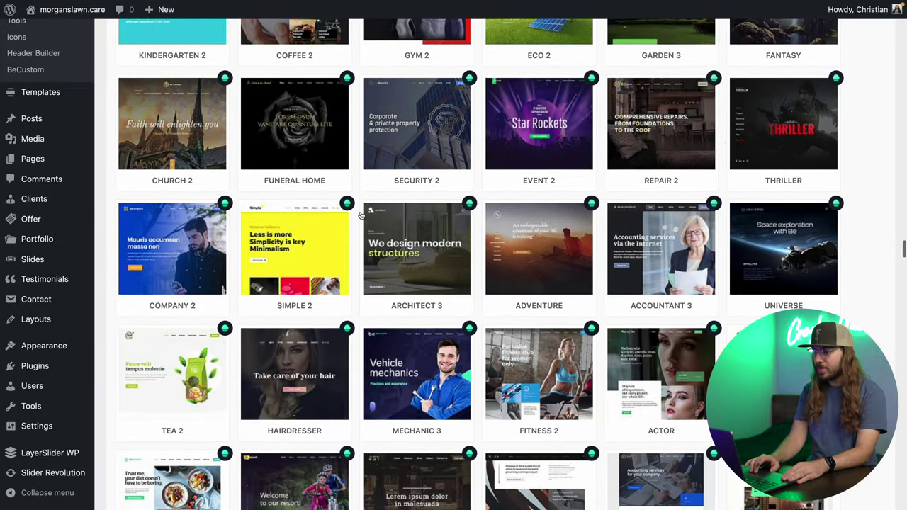
pyautogui.scroll(3, 360, 215)
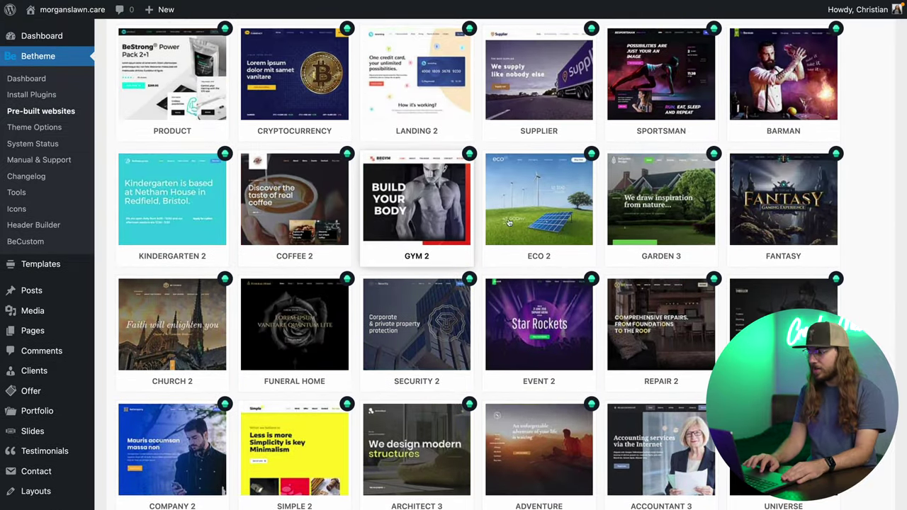
# Start installing the Garden 3 template, continuing past the required plugins check.
pyautogui.click(672, 200)
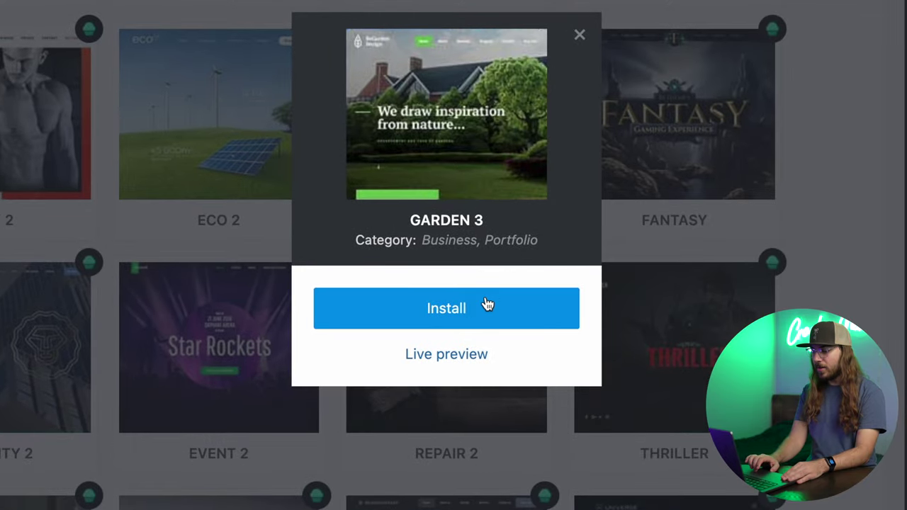
pyautogui.click(488, 320)
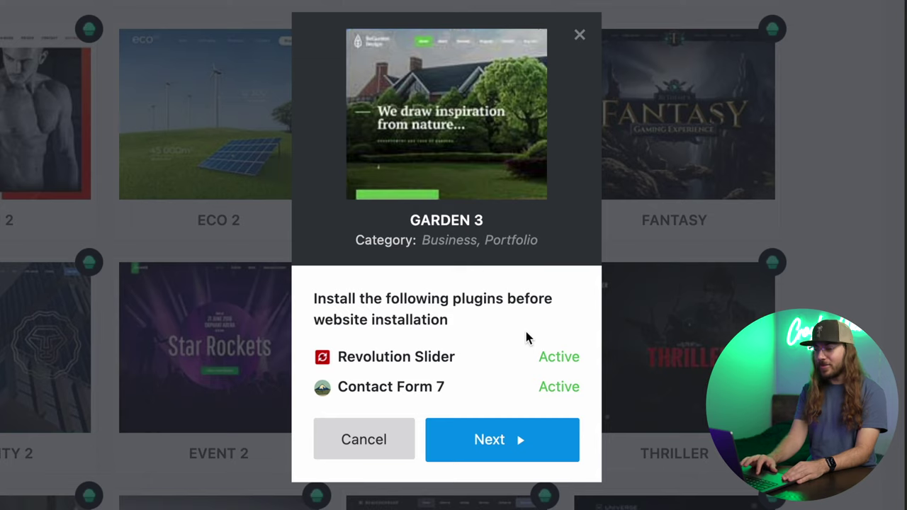
pyautogui.click(538, 429)
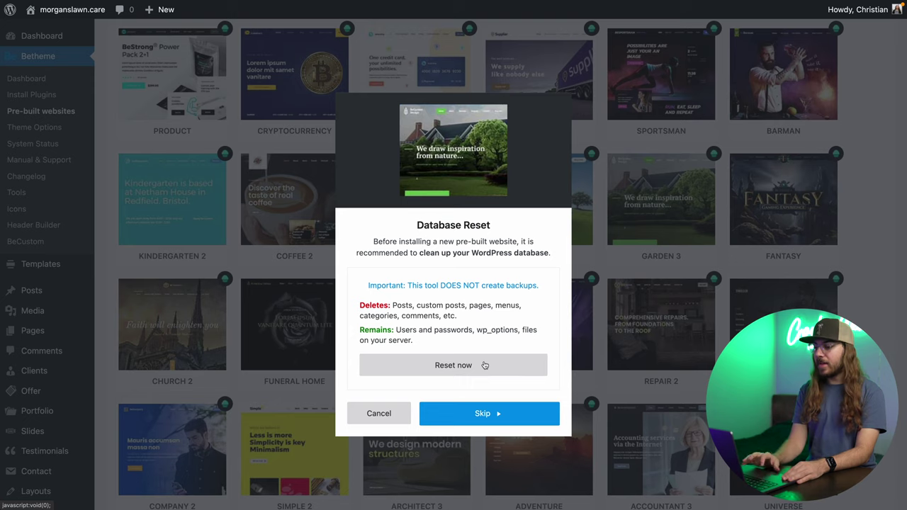
# Reset the WordPress database, accepting no undo, then install the complete Garden 3 website.
pyautogui.click(484, 365)
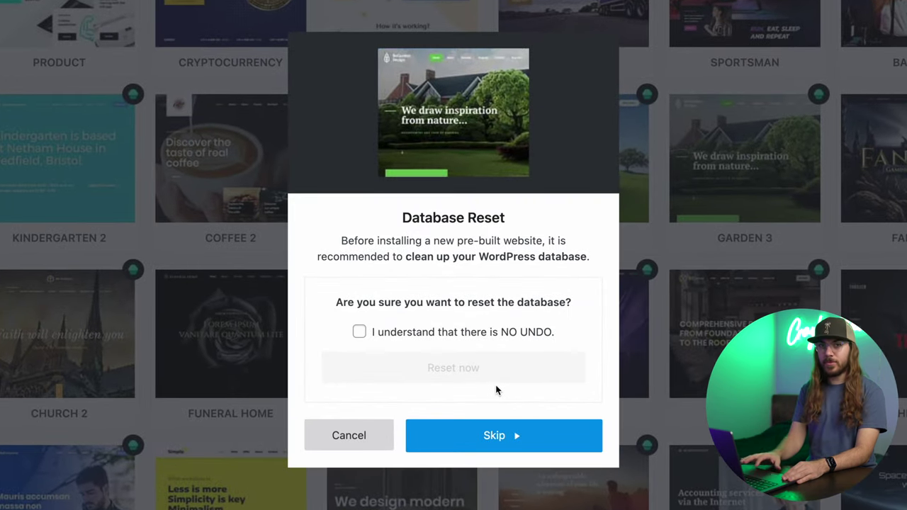
pyautogui.click(428, 333)
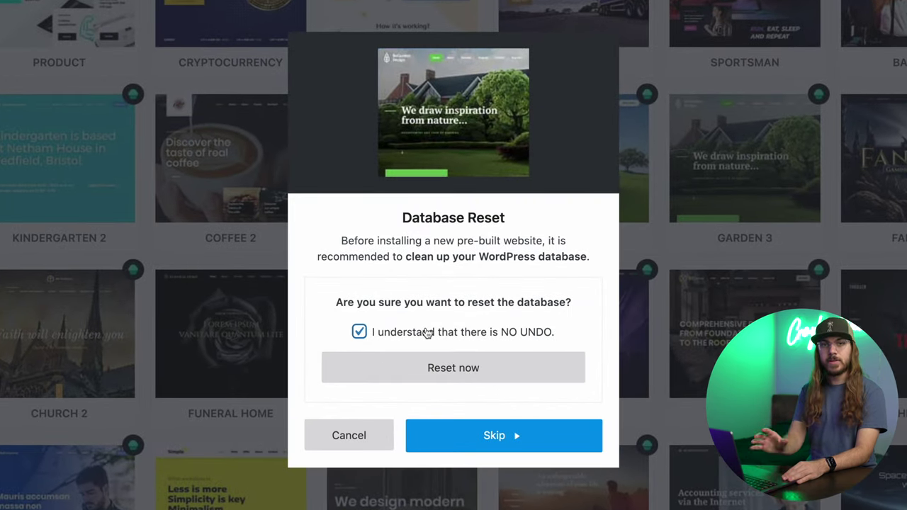
pyautogui.click(488, 374)
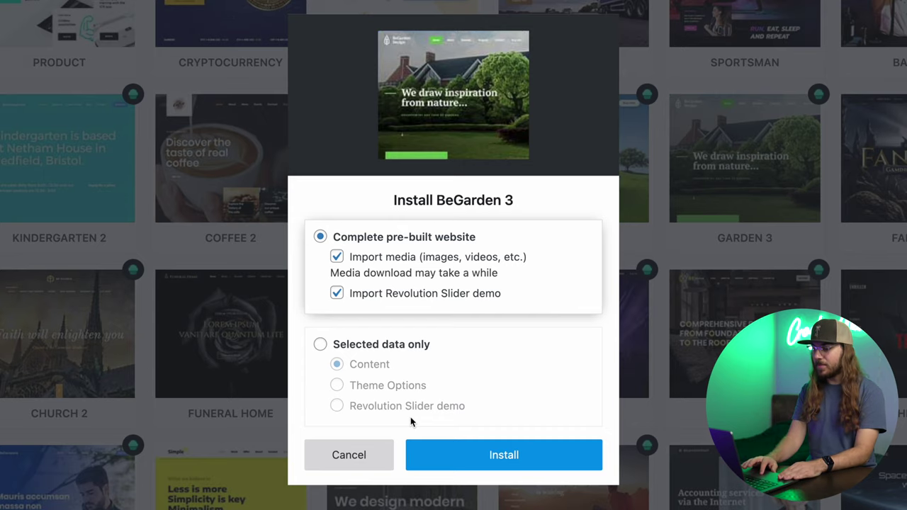
pyautogui.click(504, 461)
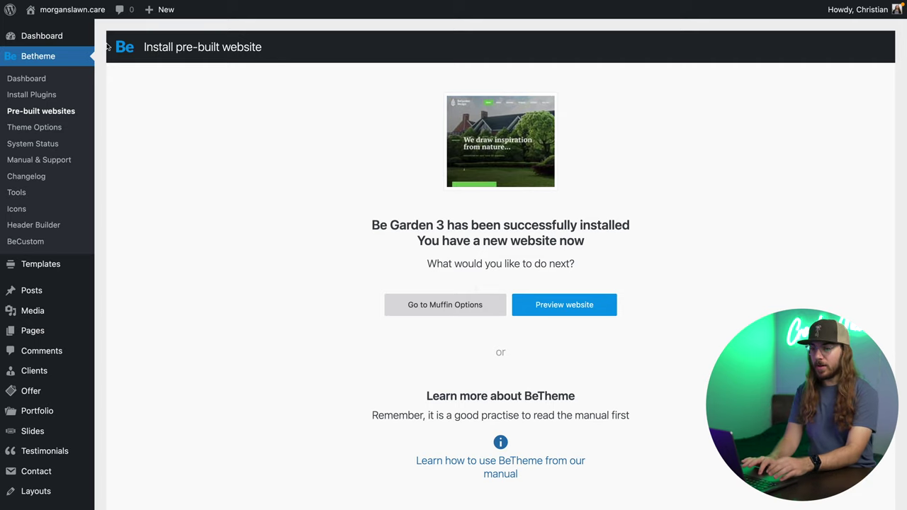
# Visit the installed BeGarden Design site and scroll through its homepage sections.
pyautogui.moveTo(84, 18)
pyautogui.click(80, 34)
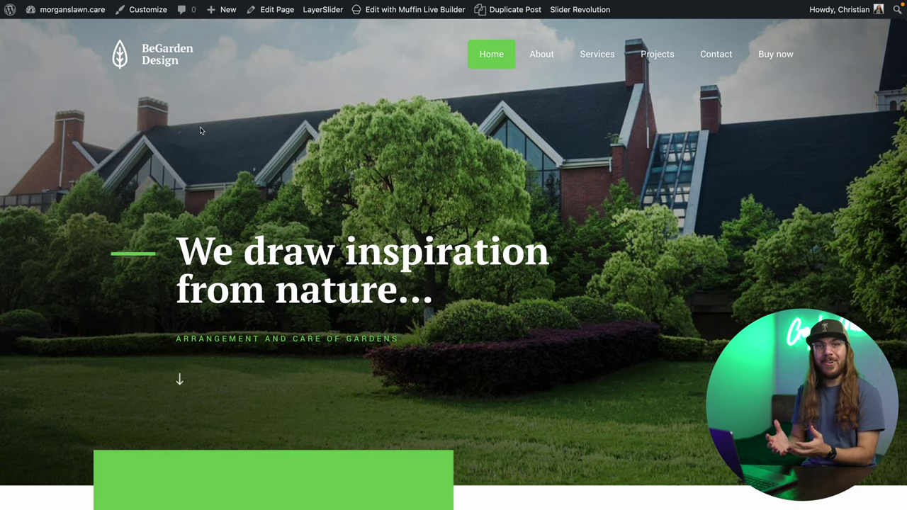
pyautogui.scroll(-8, 200, 131)
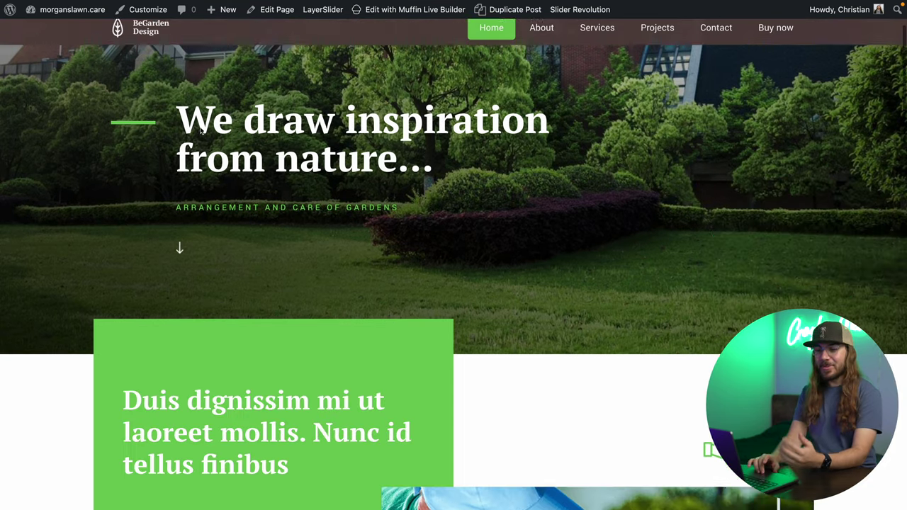
pyautogui.scroll(-5, 201, 128)
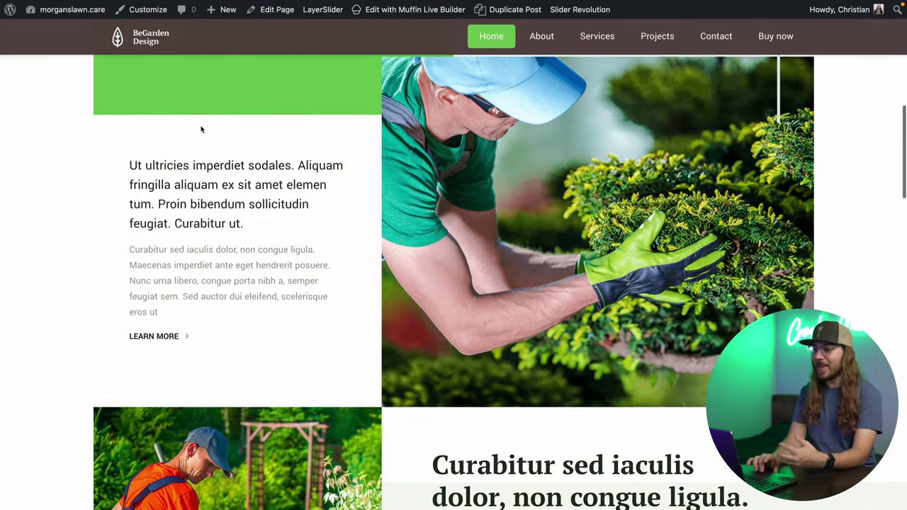
pyautogui.scroll(-10, 201, 126)
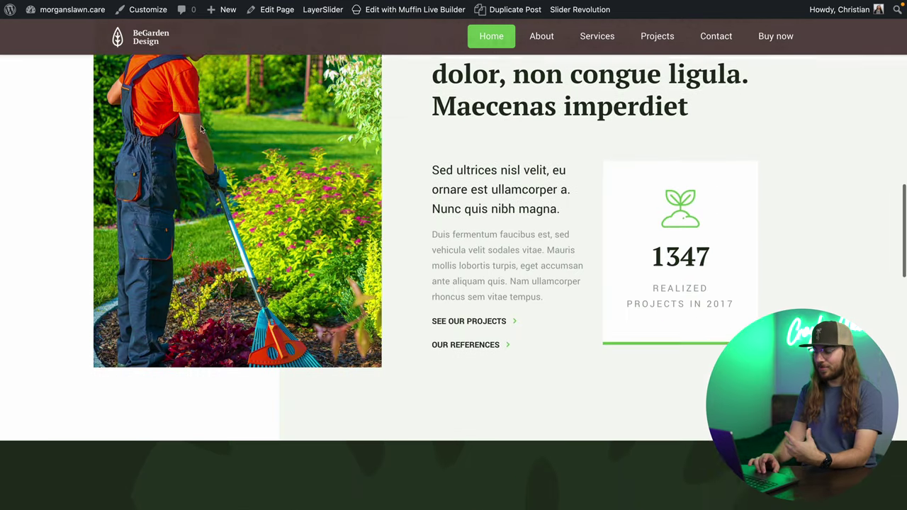
pyautogui.scroll(-5, 200, 127)
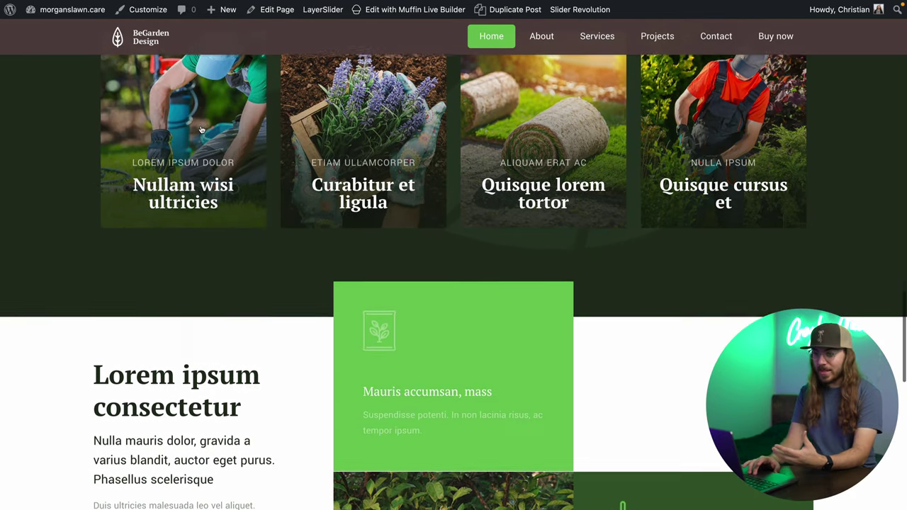
pyautogui.scroll(-1, 201, 126)
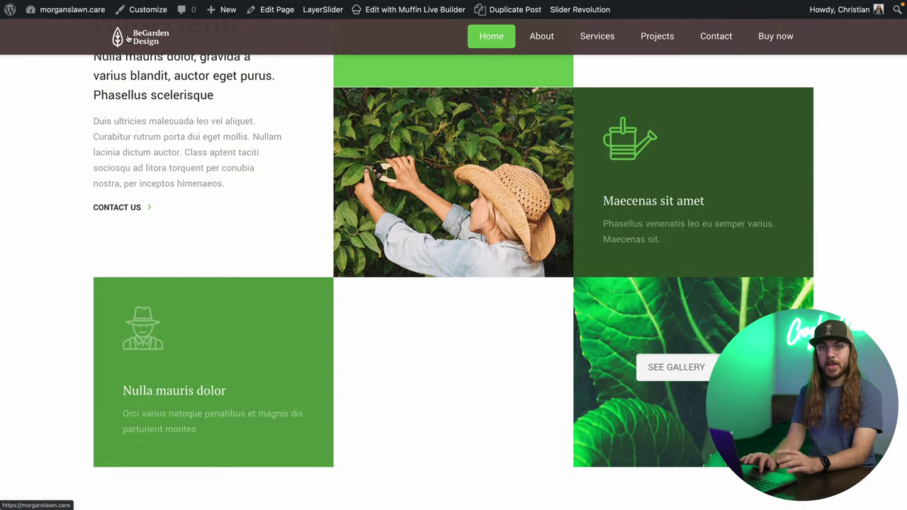
# Go from the admin dashboard to Betheme's Global > Logo theme options.
pyautogui.moveTo(94, 10)
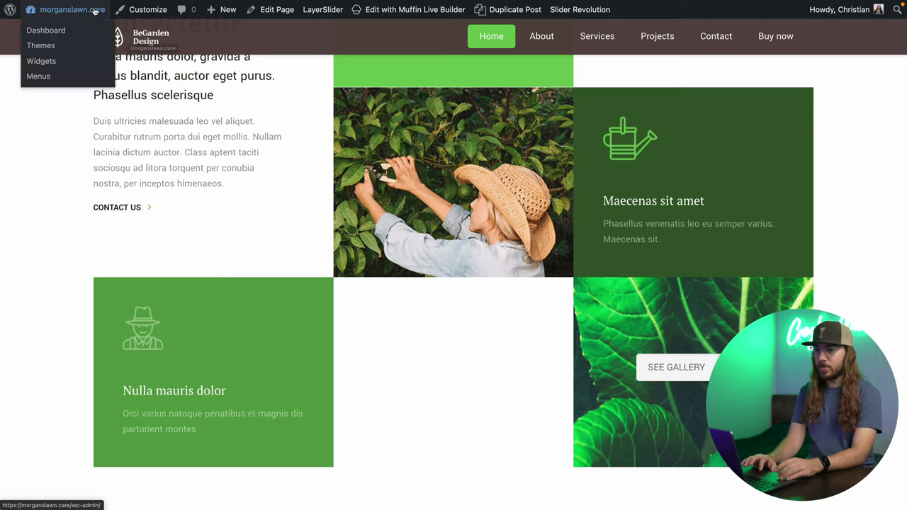
pyautogui.click(58, 31)
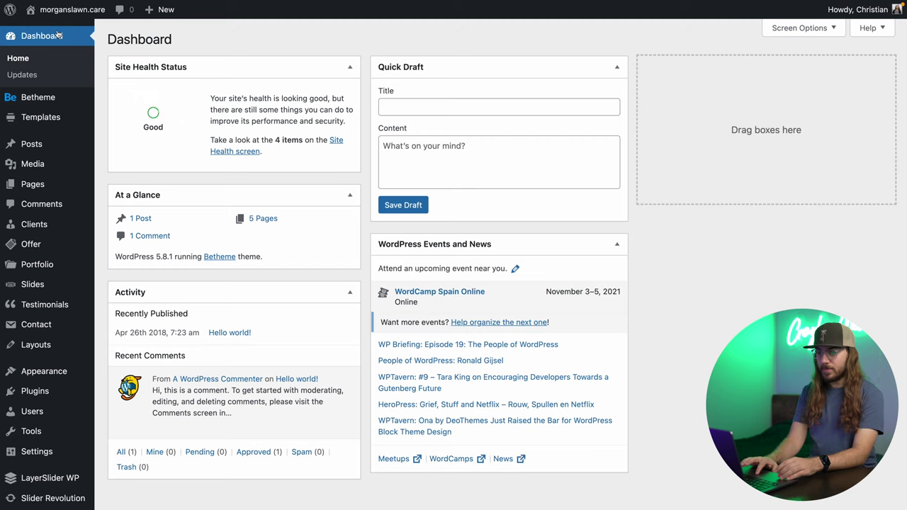
pyautogui.moveTo(71, 105)
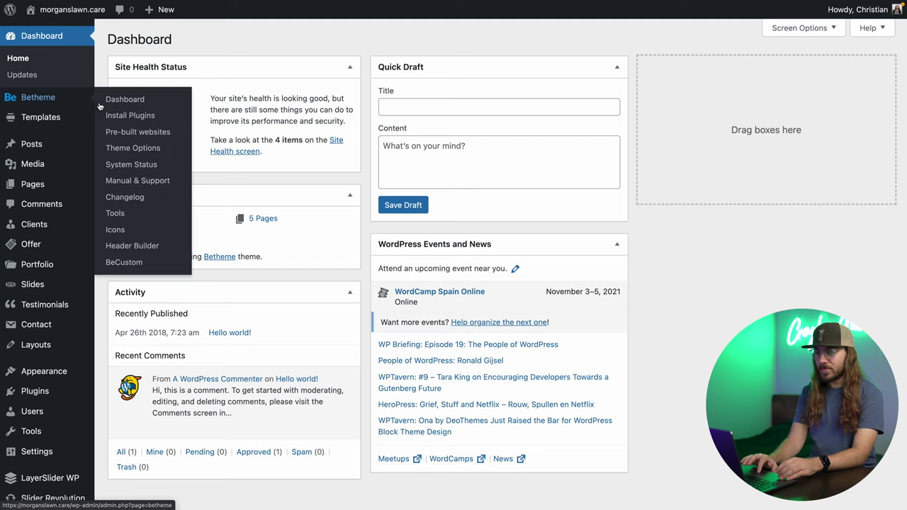
pyautogui.click(137, 149)
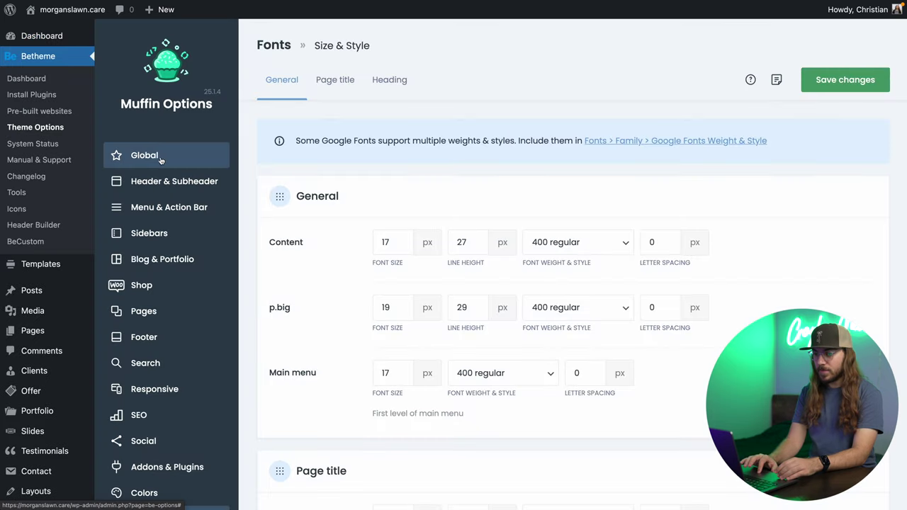
pyautogui.click(162, 160)
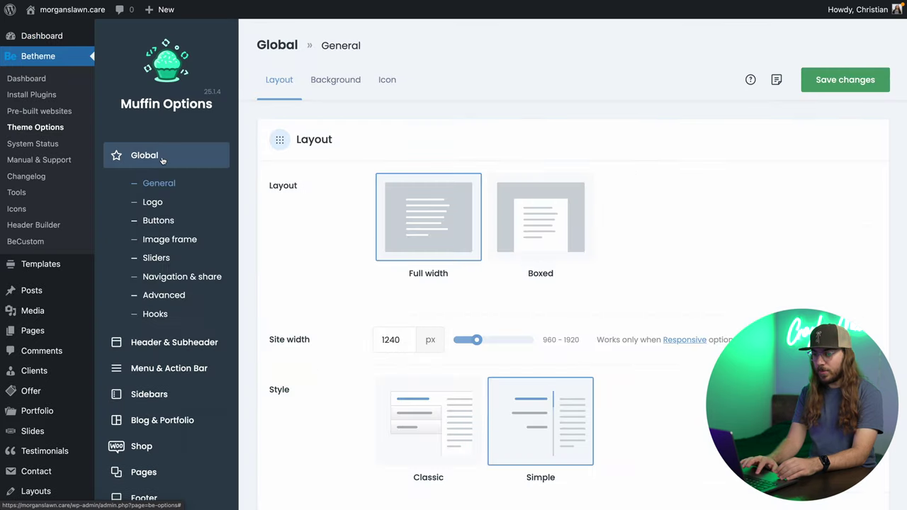
pyautogui.click(153, 203)
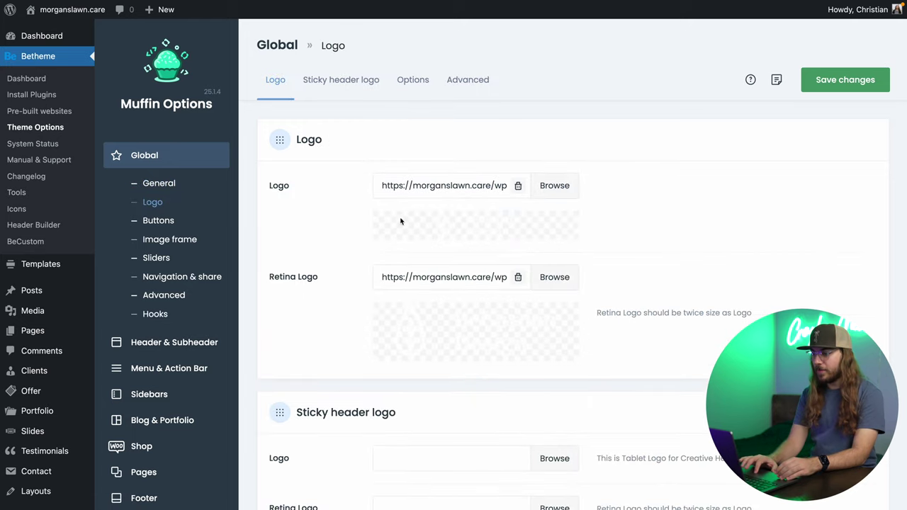
# Upload Morgan'sLawnCare.png and set it as the main site logo.
pyautogui.click(555, 185)
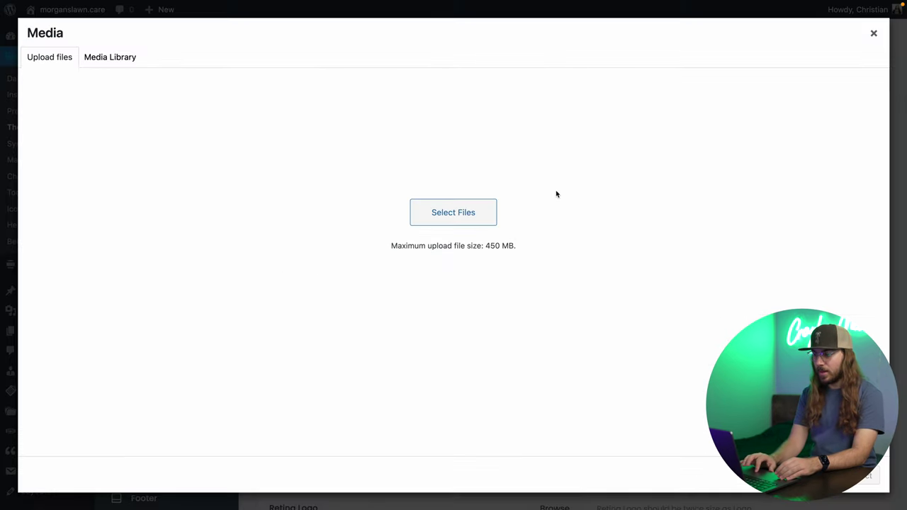
pyautogui.click(450, 248)
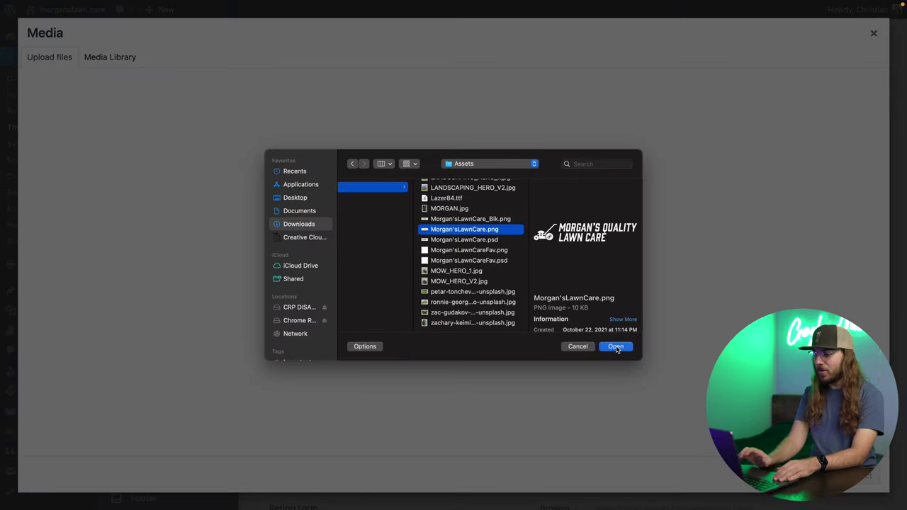
pyautogui.click(614, 347)
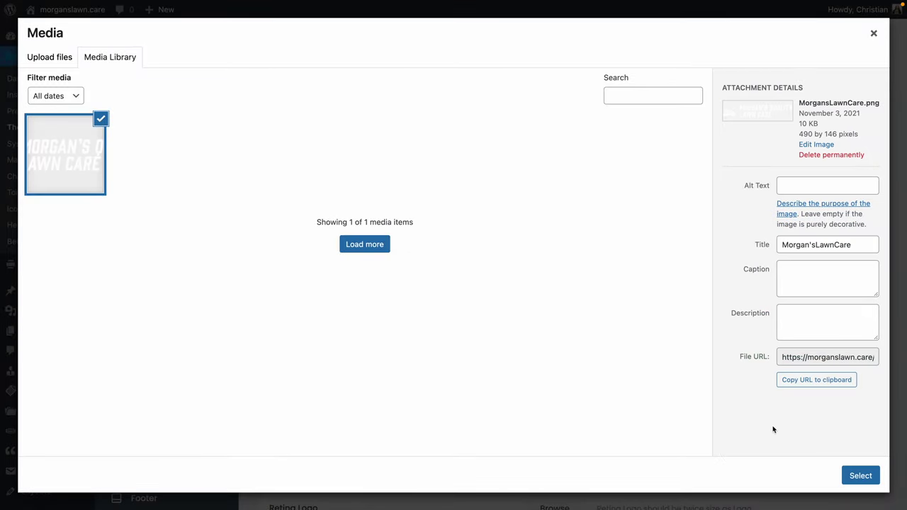
pyautogui.click(857, 474)
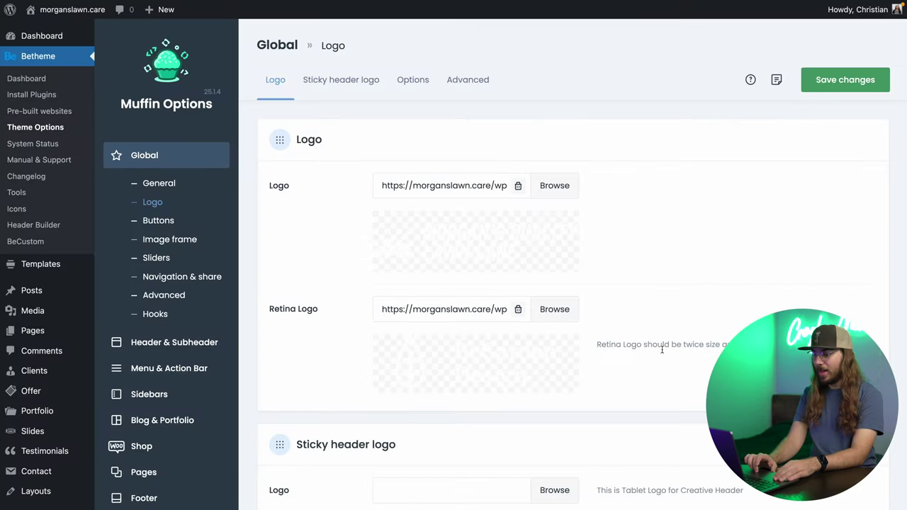
# Set the same uploaded lawn care logo as the retina logo.
pyautogui.click(556, 312)
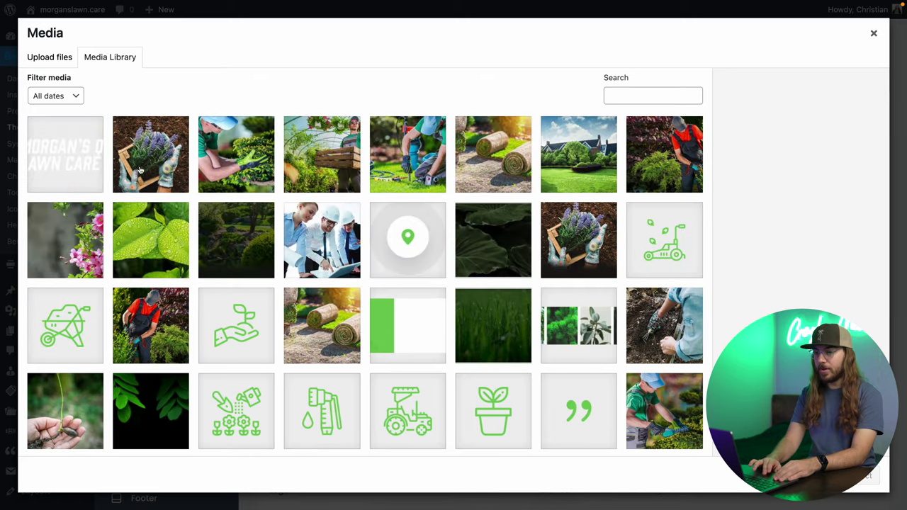
pyautogui.click(87, 160)
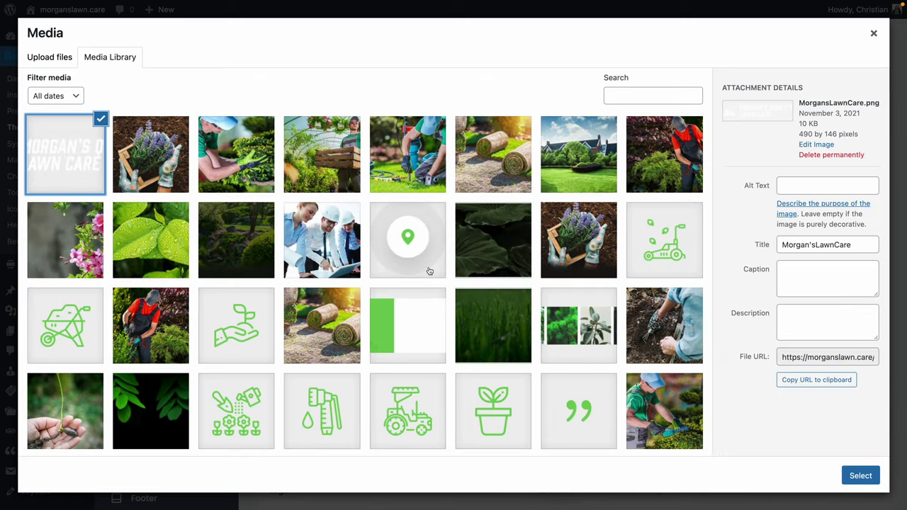
pyautogui.click(860, 476)
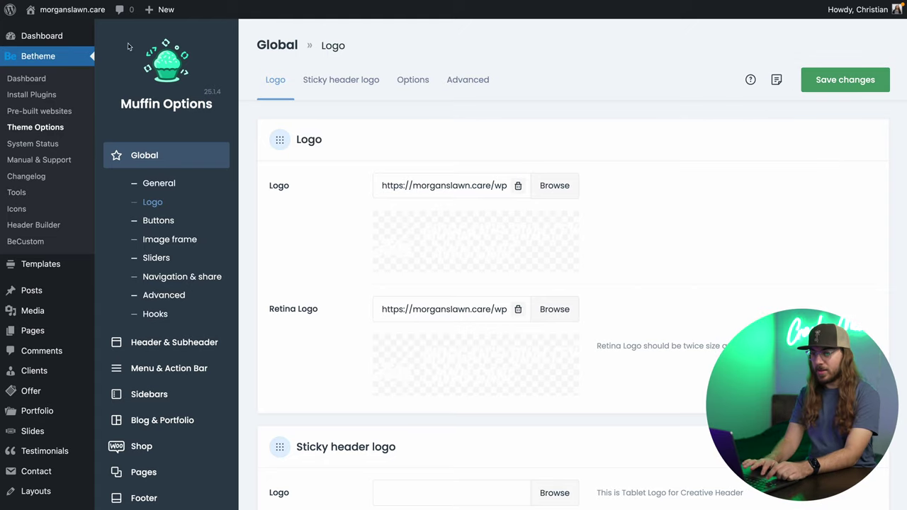
pyautogui.moveTo(84, 15)
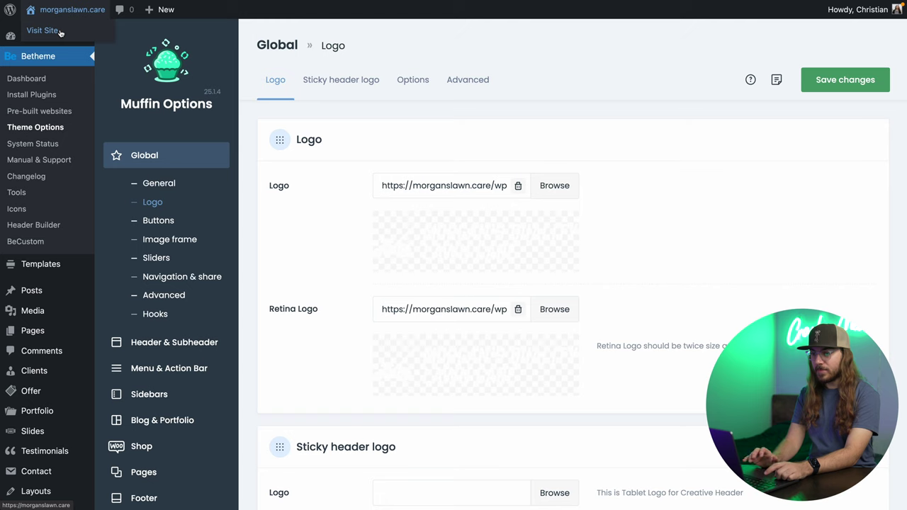
# Check the lawn care logo in the live site header, then return to the admin Dashboard.
pyautogui.click(61, 31)
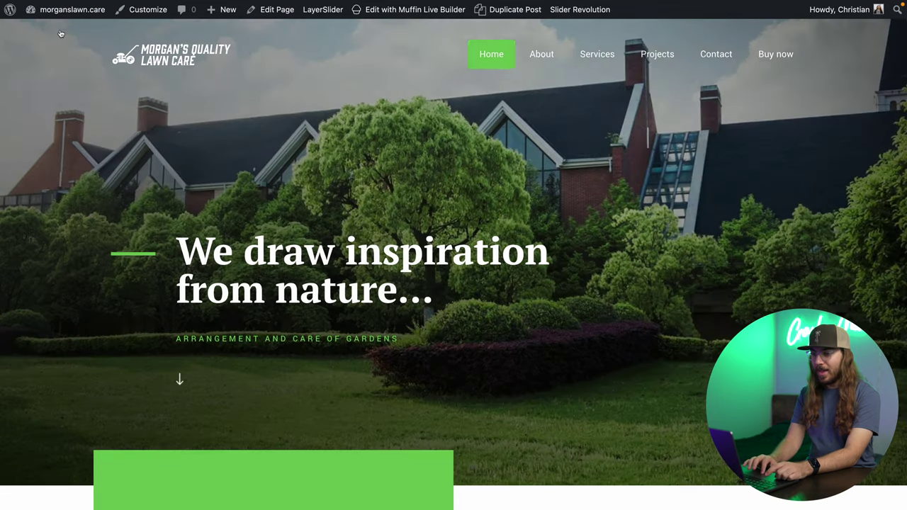
pyautogui.scroll(-1, 210, 117)
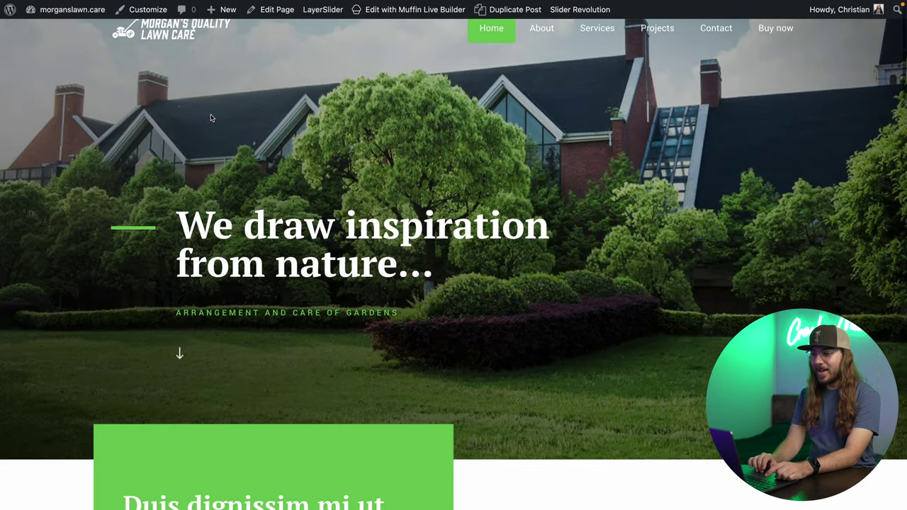
pyautogui.scroll(1, 210, 118)
pyautogui.scroll(1, 184, 70)
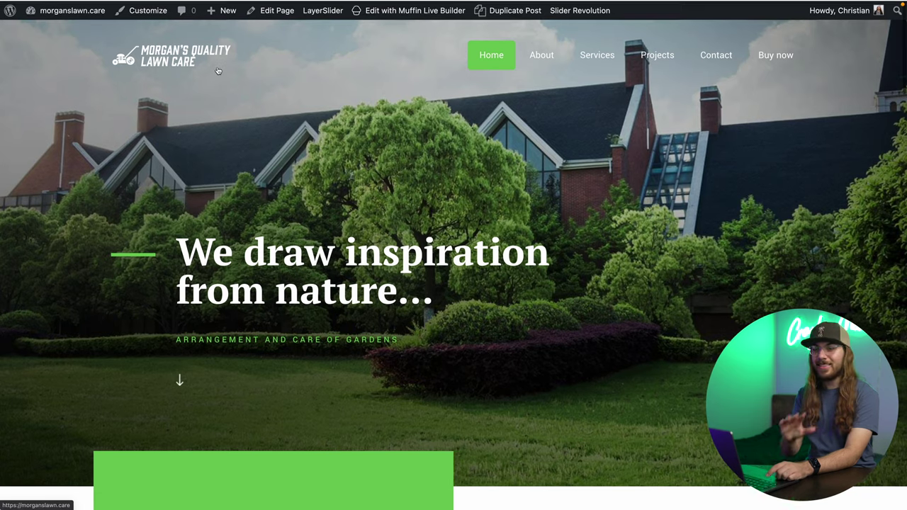
pyautogui.press('ctrl+super+f')
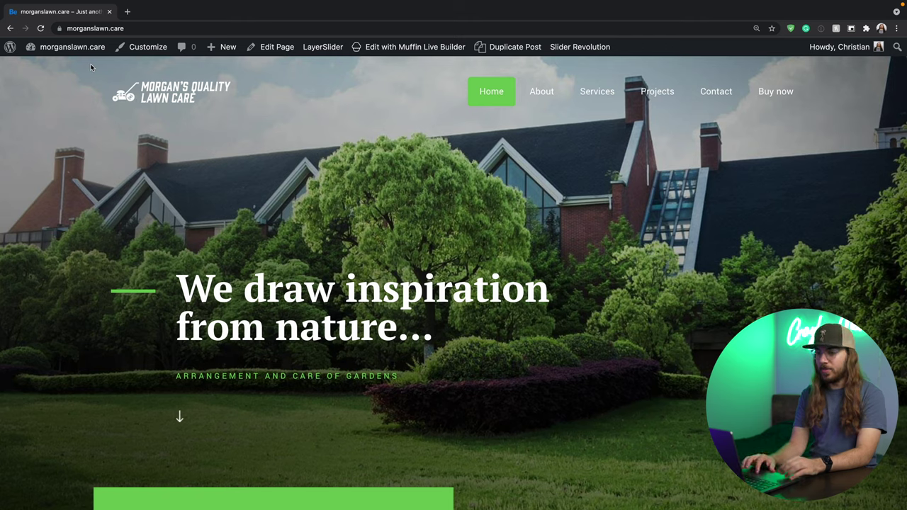
pyautogui.moveTo(90, 53)
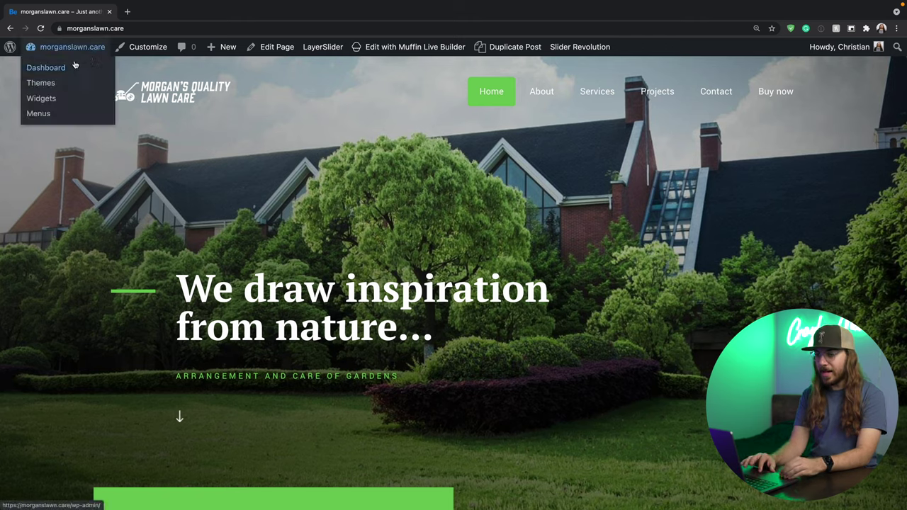
pyautogui.click(74, 65)
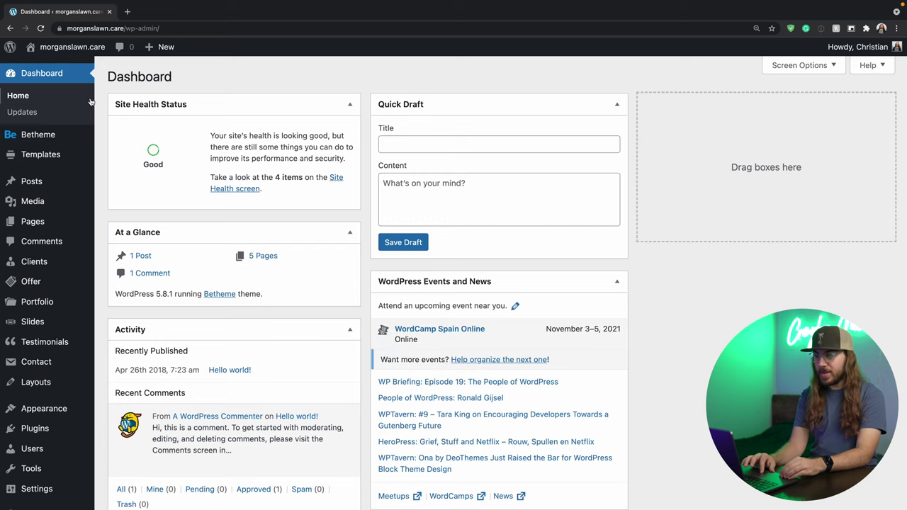
# Open Betheme Theme Options at Global > General and go to the Favicon field.
pyautogui.moveTo(67, 139)
pyautogui.click(146, 188)
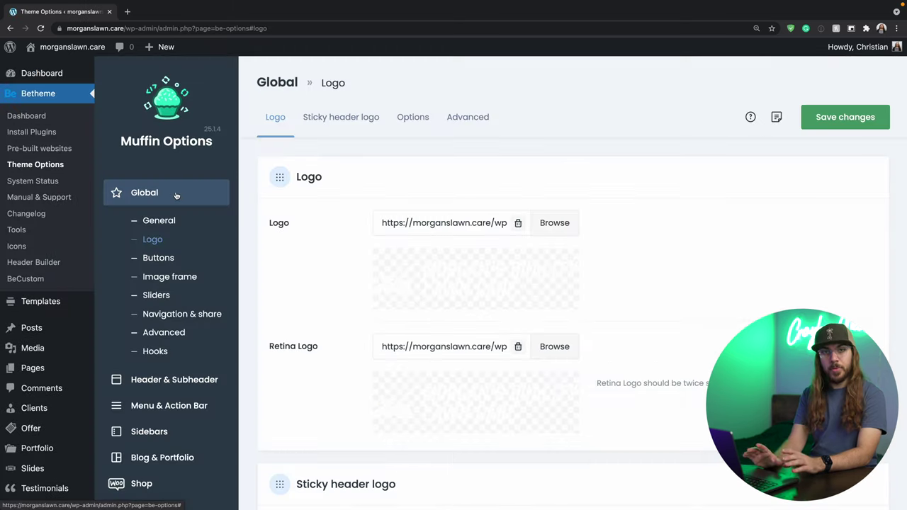
pyautogui.click(167, 223)
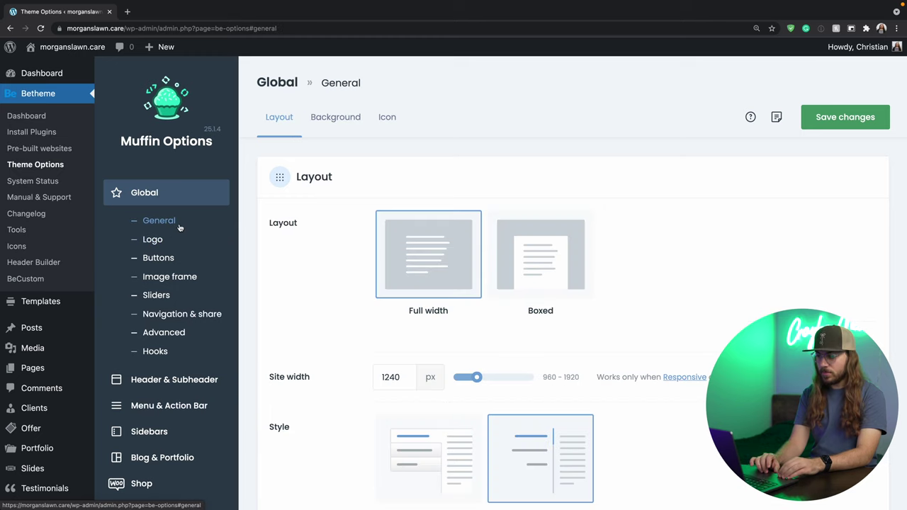
pyautogui.scroll(-15, 279, 277)
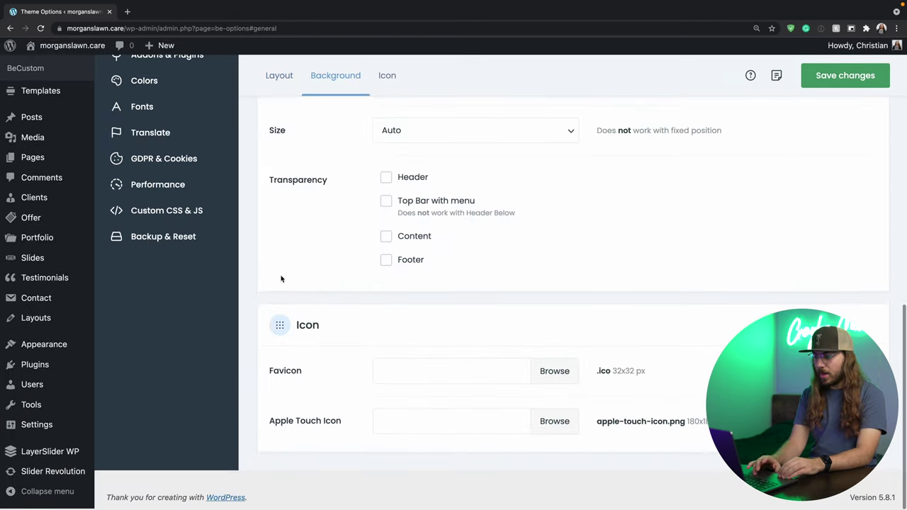
pyautogui.click(421, 372)
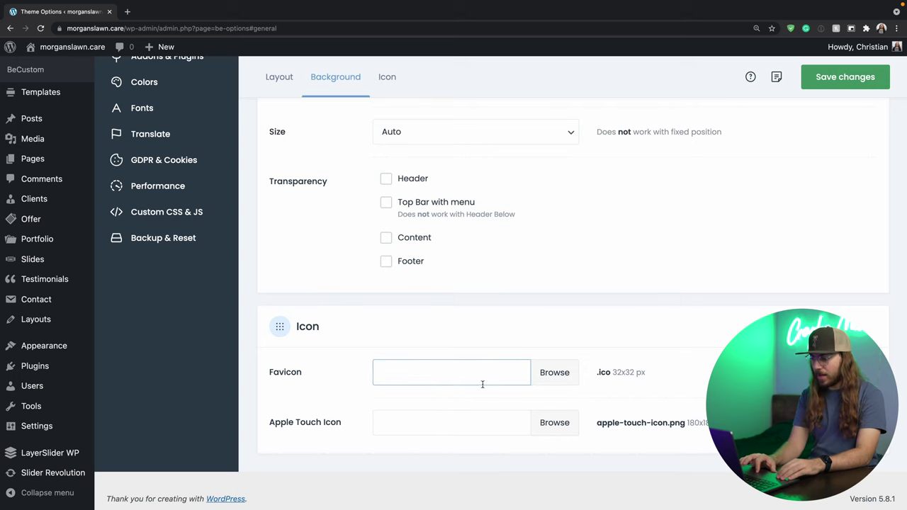
# Upload Morgan'sLawnCareFav.png as the site favicon and save the theme options.
pyautogui.click(554, 372)
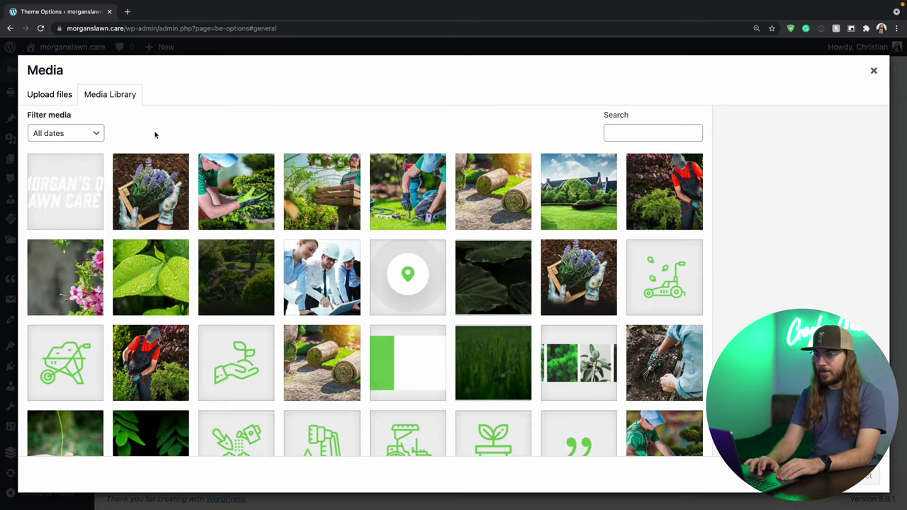
pyautogui.click(66, 96)
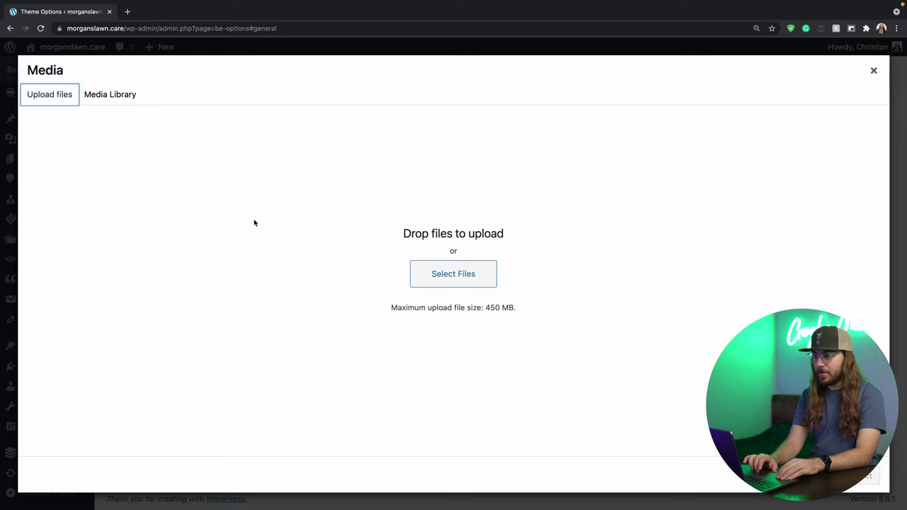
pyautogui.click(438, 268)
pyautogui.scroll(-5, 409, 266)
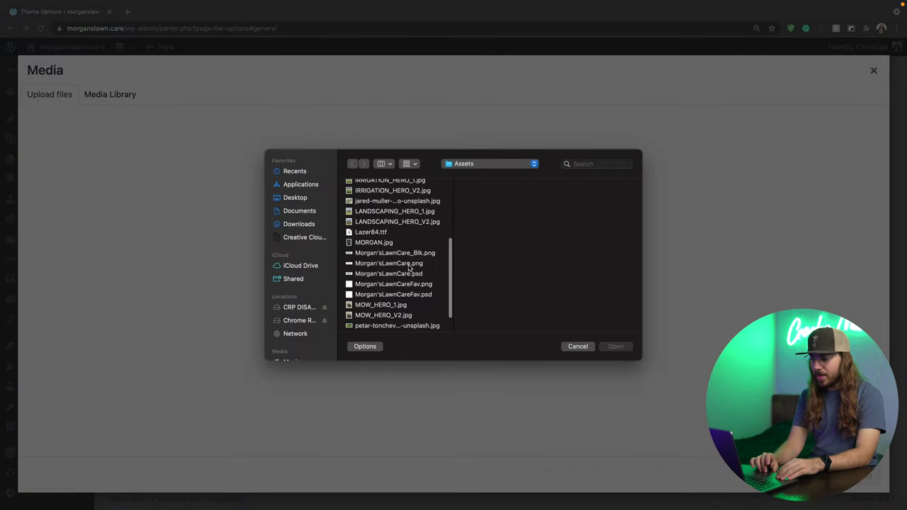
pyautogui.scroll(-2, 407, 262)
pyautogui.click(408, 263)
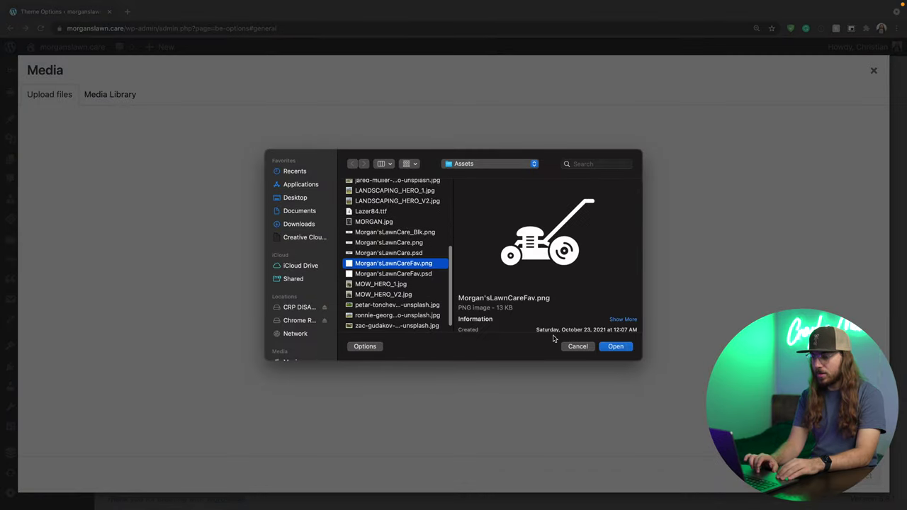
pyautogui.click(604, 347)
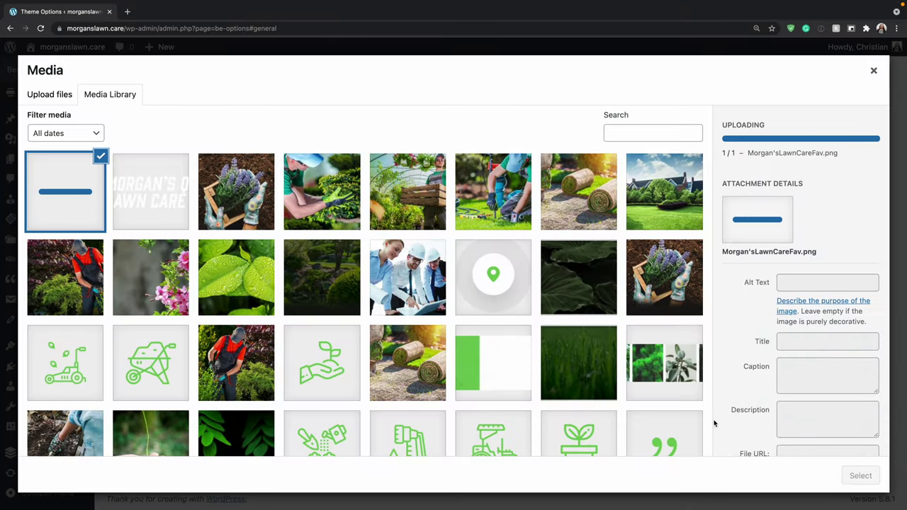
pyautogui.click(860, 475)
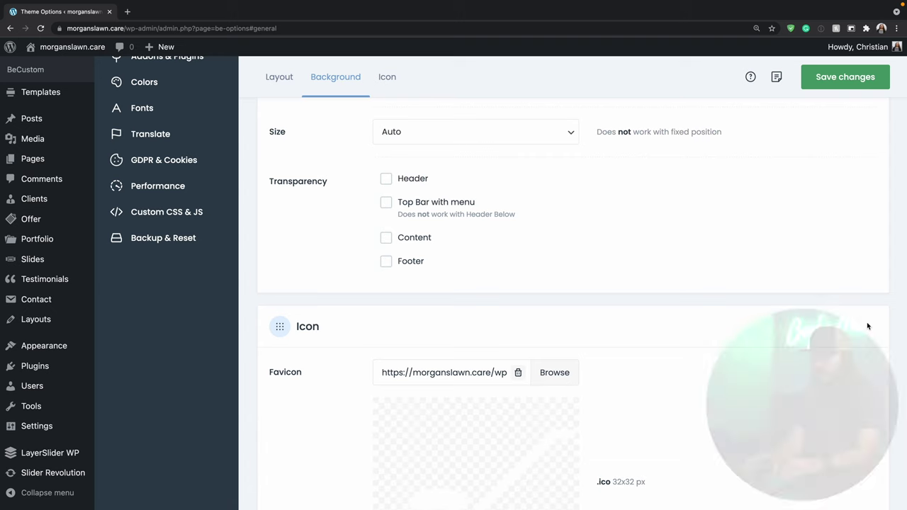
pyautogui.click(860, 84)
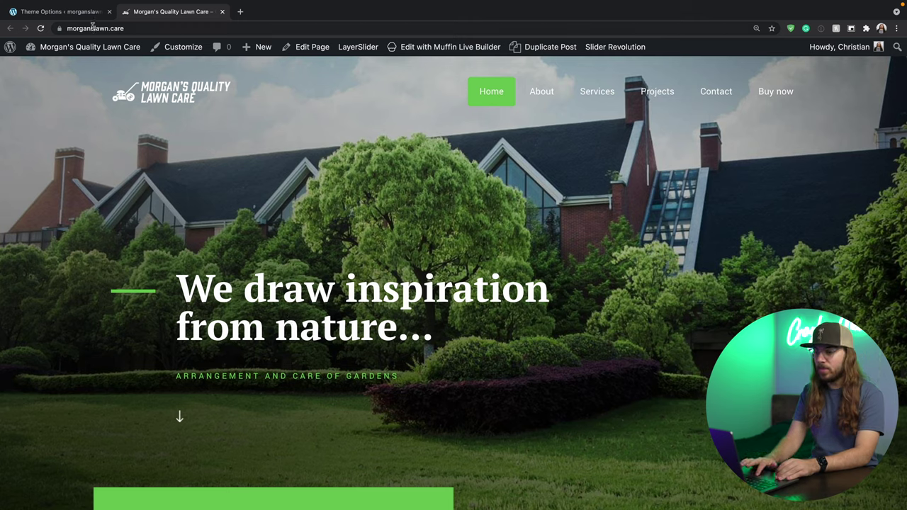
# Return to the Theme Options tab showing the Global General settings.
pyautogui.click(88, 13)
pyautogui.scroll(-5, 66, 244)
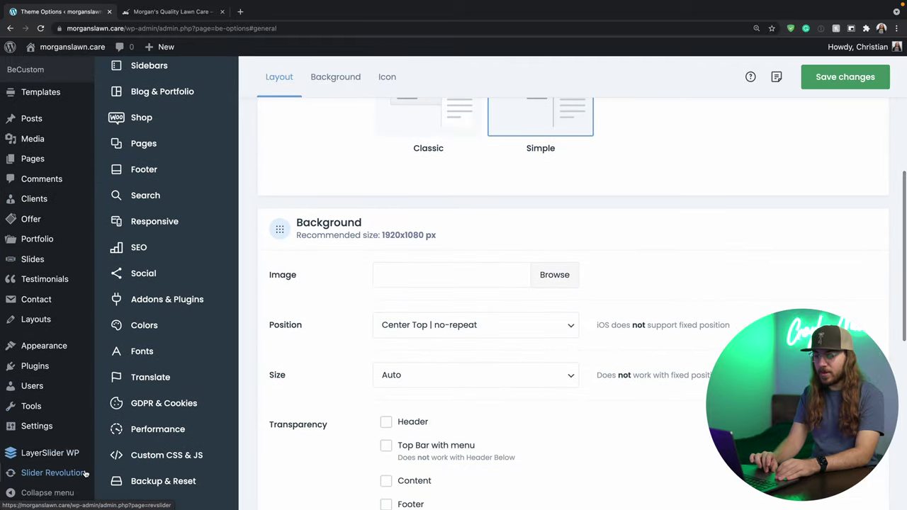
# Open the Home Garden3 module in Slider Revolution for editing, then switch to the live site.
pyautogui.click(84, 473)
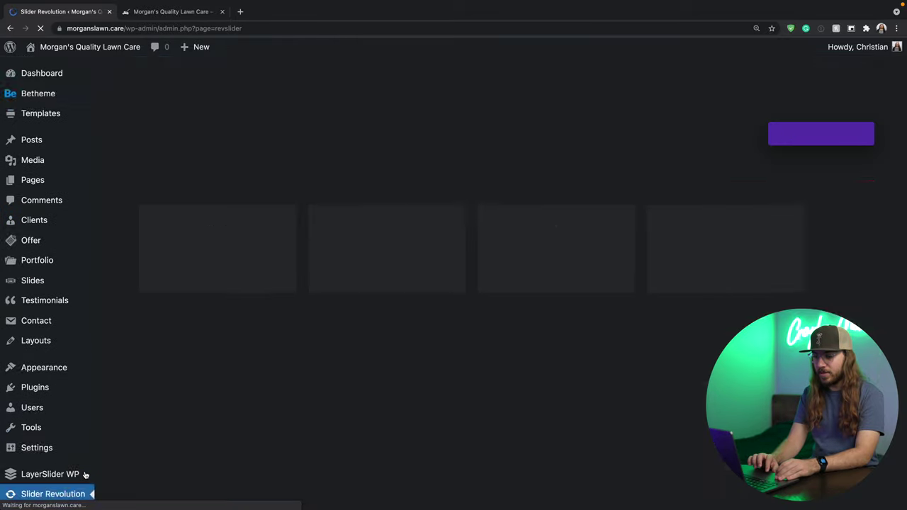
pyautogui.scroll(-4, 183, 366)
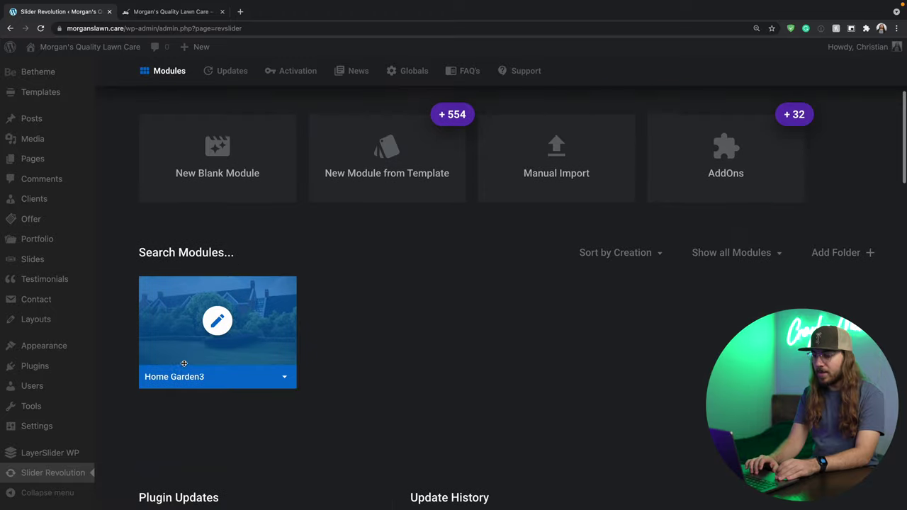
pyautogui.click(217, 320)
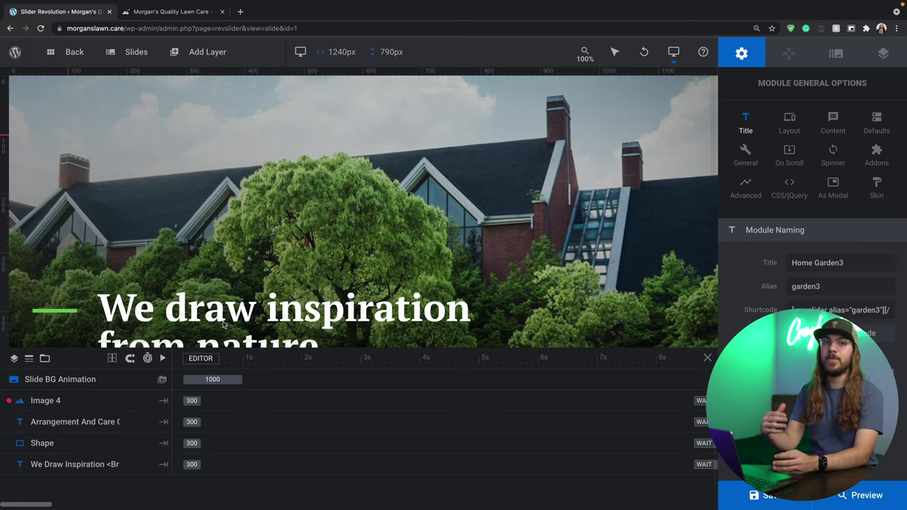
pyautogui.hotkey('ctrl', 'Tab')
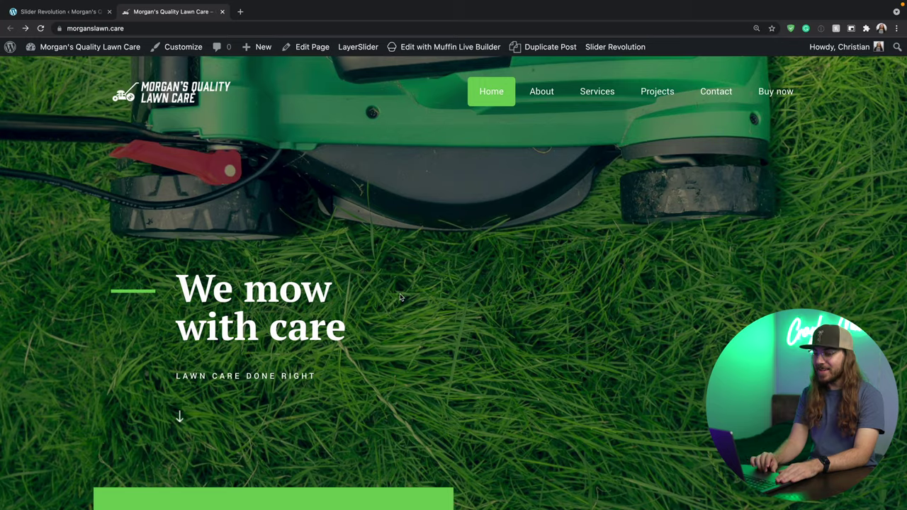
# Scroll the front-end homepage showing the 'We mow with care' hero.
pyautogui.scroll(-5, 400, 297)
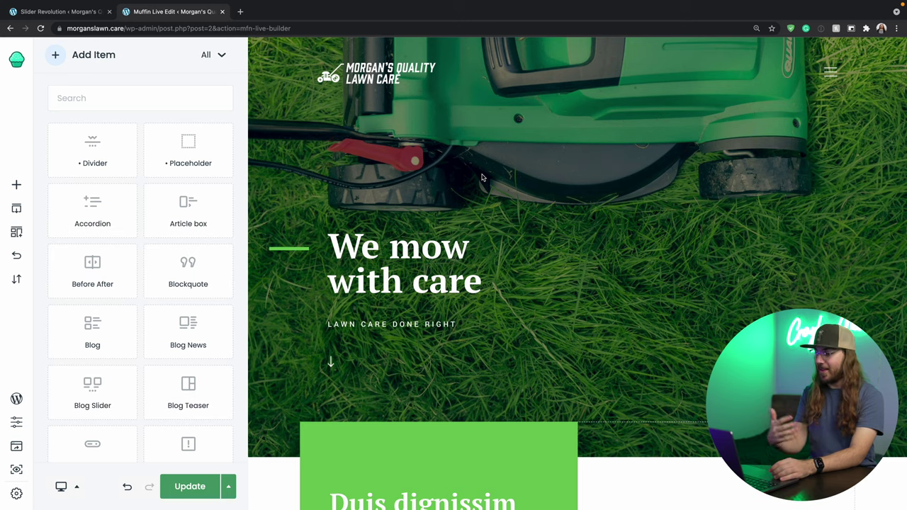
# Open the text block below the green block and select its bold lead-in sentence.
pyautogui.scroll(-5, 481, 177)
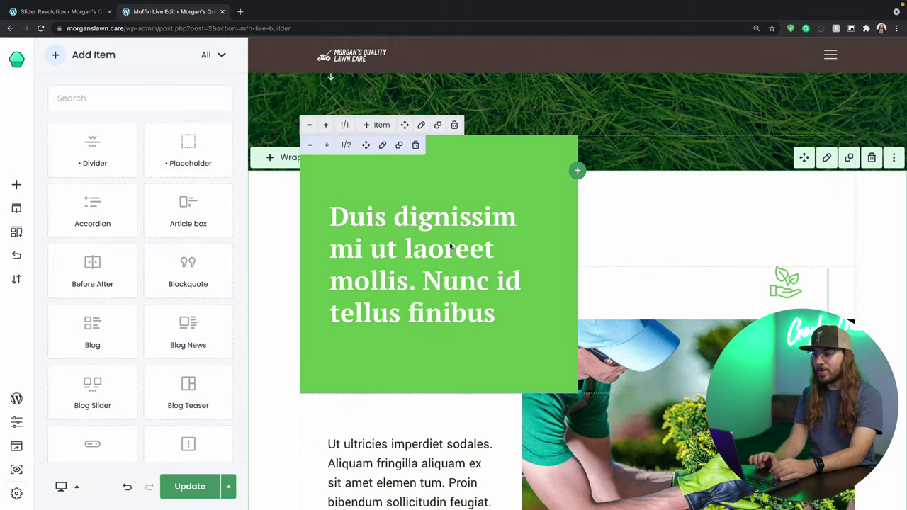
pyautogui.click(381, 146)
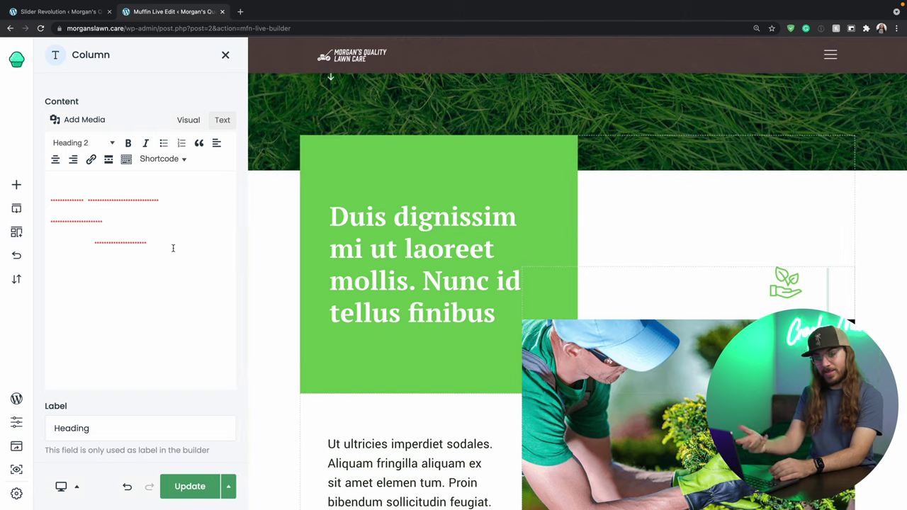
pyautogui.scroll(-3, 391, 253)
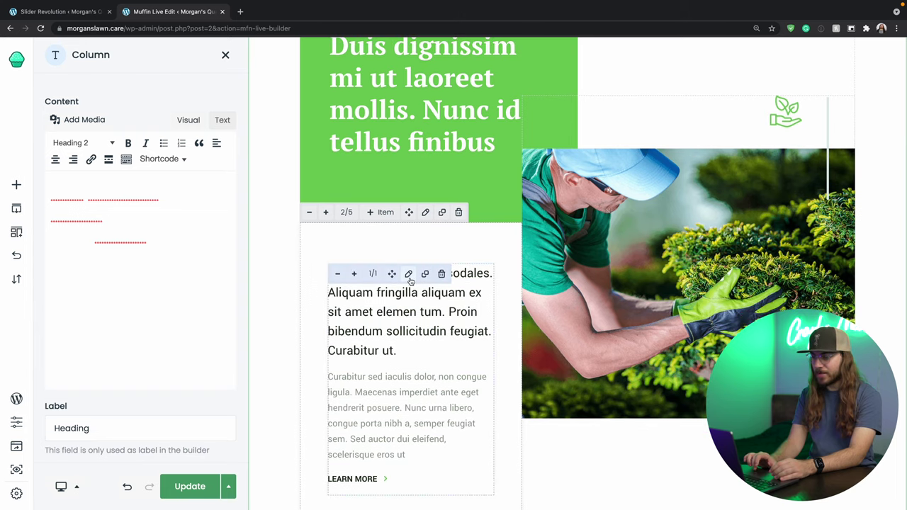
pyautogui.click(410, 273)
pyautogui.click(120, 223)
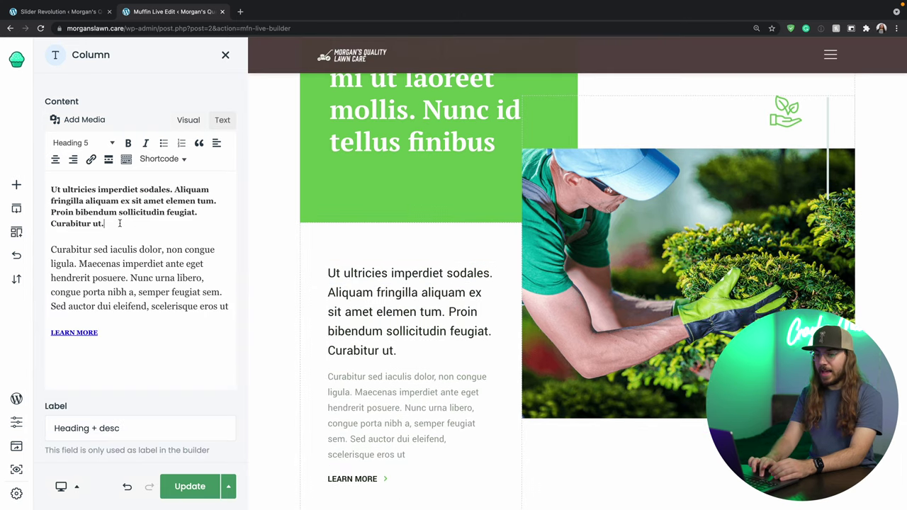
pyautogui.moveTo(121, 223); pyautogui.dragTo(47, 181)
# Replace the lead-in with 'This is some text' and apply it to the page.
pyautogui.write('THis is')
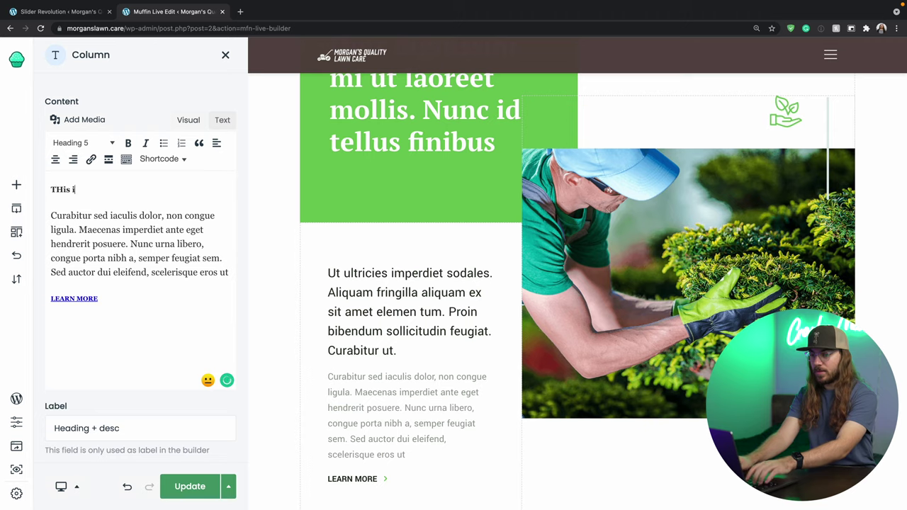
pyautogui.press('BackSpace')
pyautogui.press('BackSpace')
pyautogui.write('his is some te')
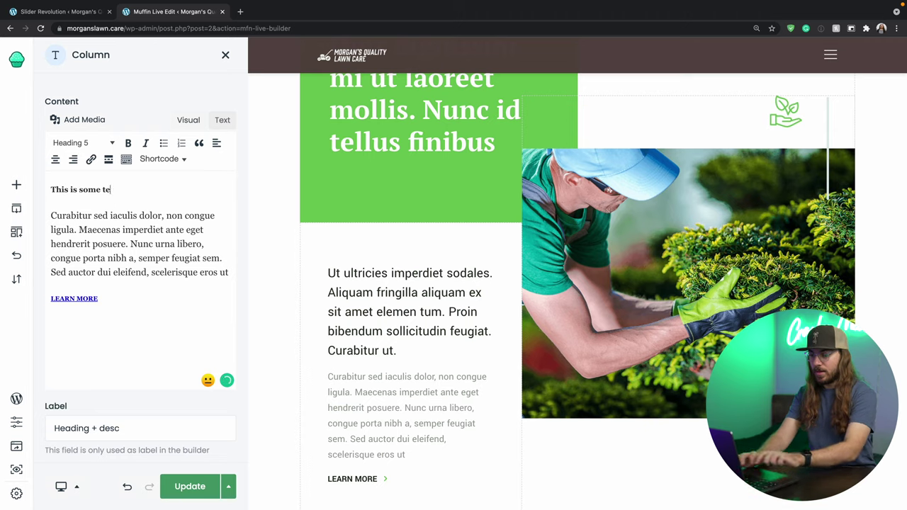
pyautogui.write('xt')
pyautogui.click(268, 287)
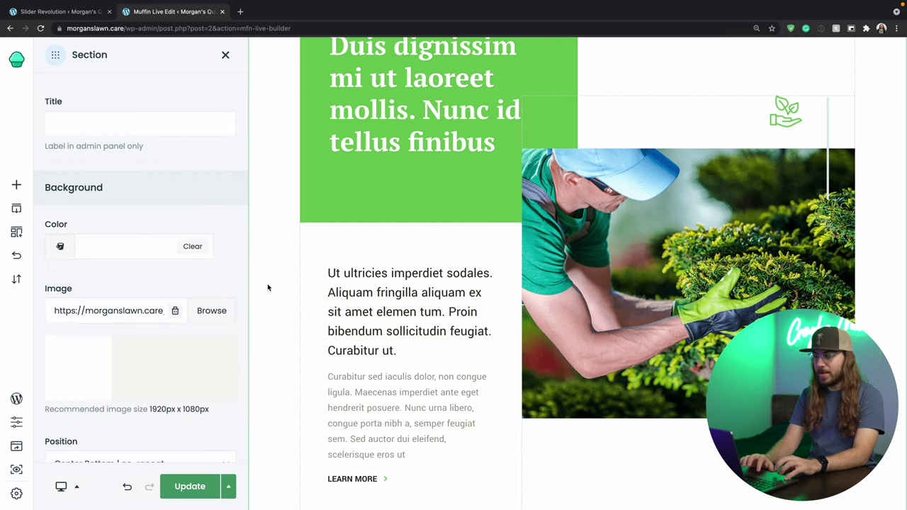
# Return to the green block and open its heading in the editor.
pyautogui.scroll(-1, 274, 310)
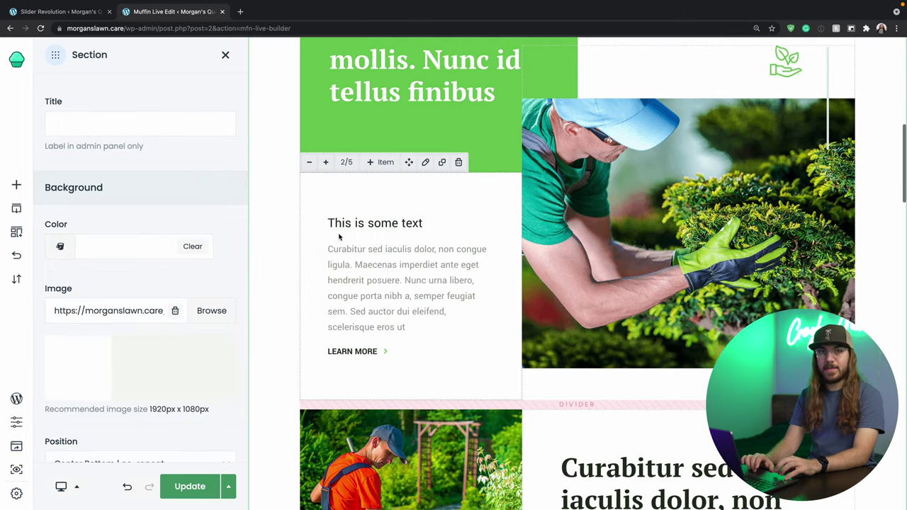
pyautogui.scroll(3, 376, 280)
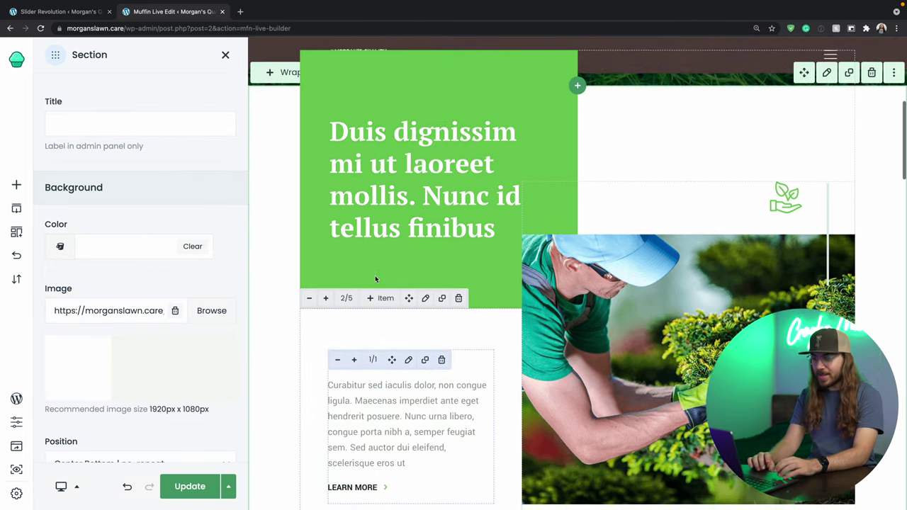
pyautogui.scroll(1, 376, 278)
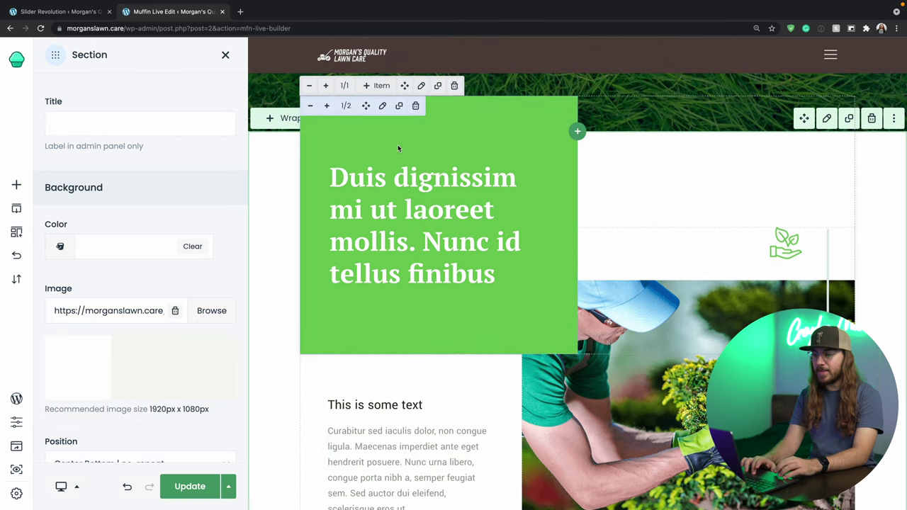
pyautogui.click(382, 107)
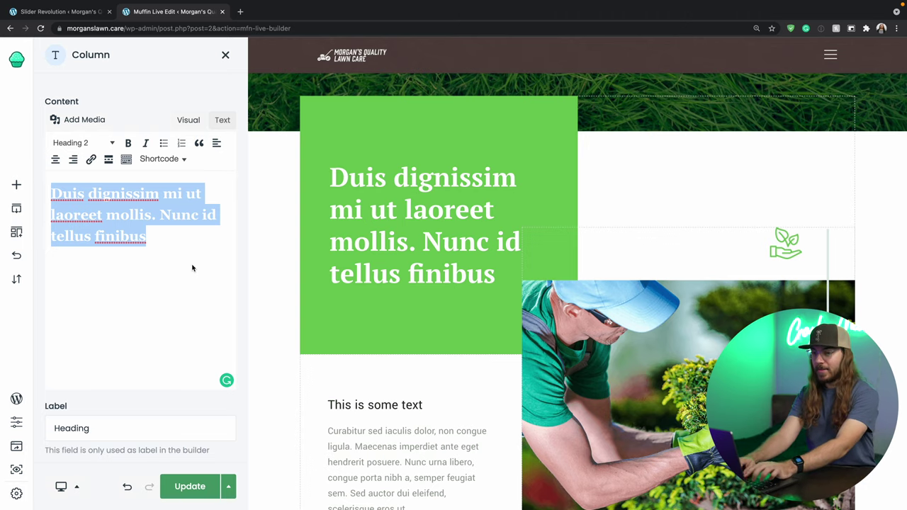
# Set the green heading to 'Lawn Care With A Smile :)' and rewrite the text item below it.
pyautogui.press('BackSpace')
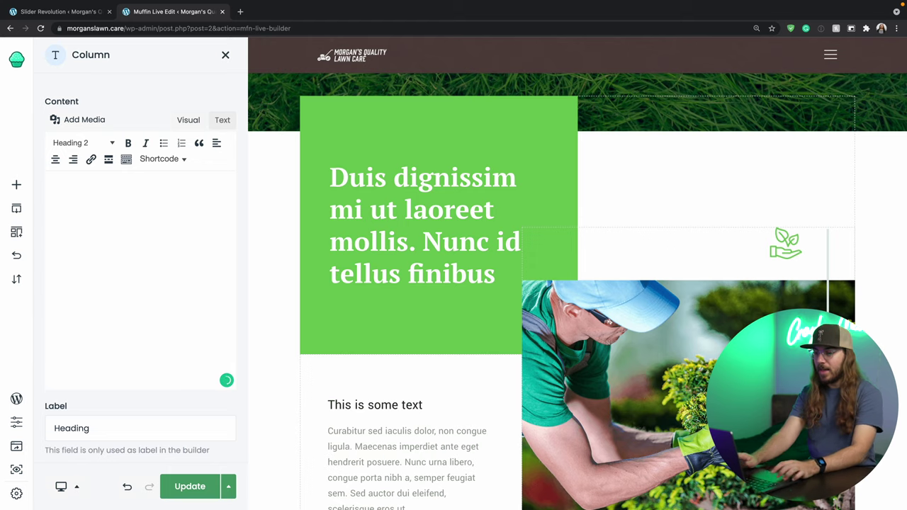
pyautogui.click(273, 233)
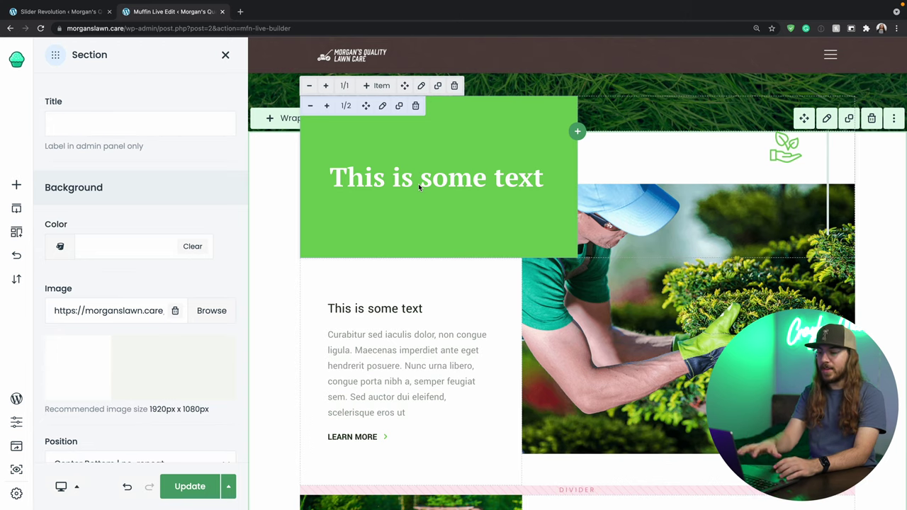
pyautogui.click(446, 358)
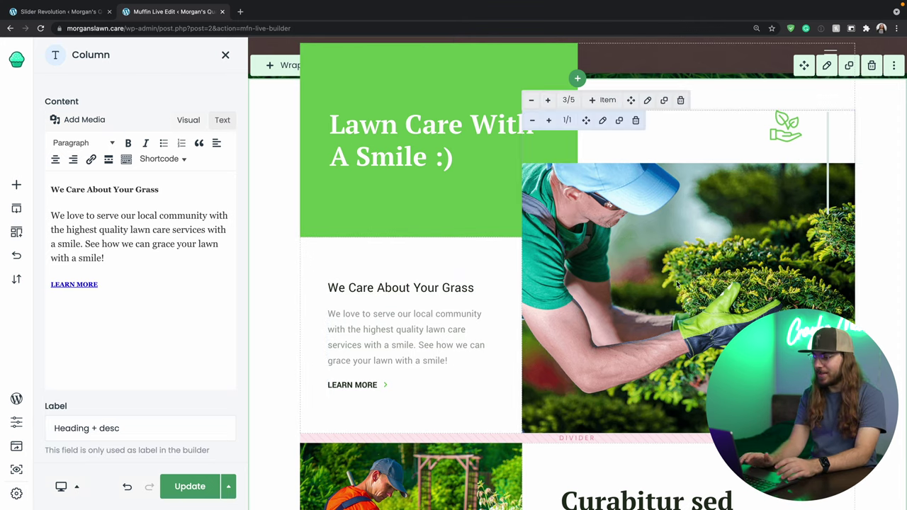
pyautogui.click(678, 284)
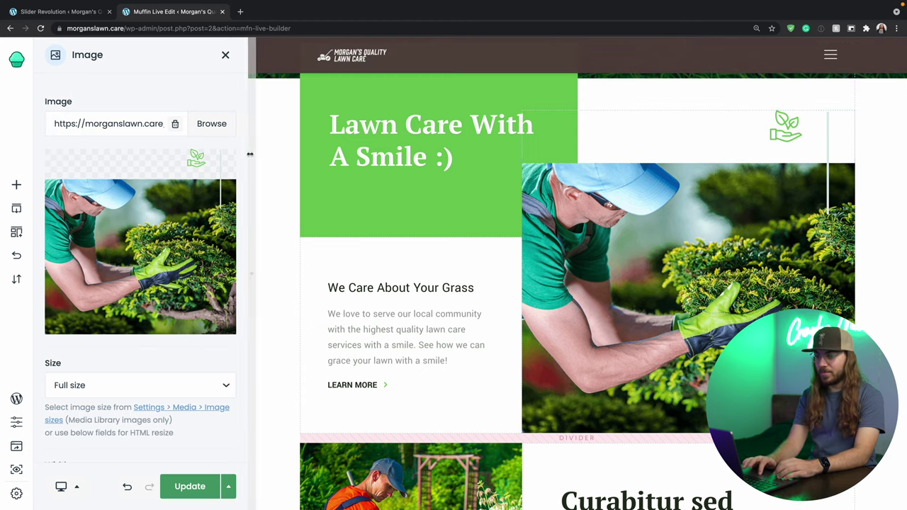
# Start uploading a sunset-over-grass photo from the computer for the image item.
pyautogui.click(212, 124)
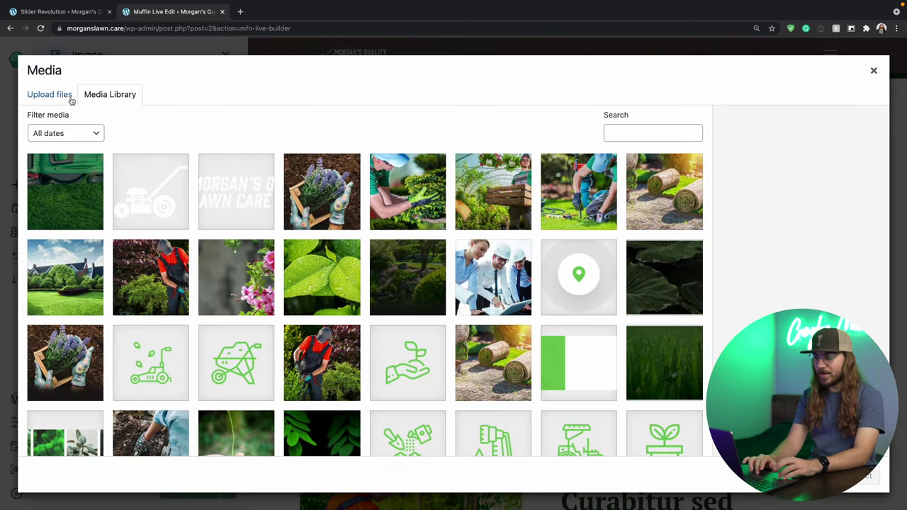
pyautogui.click(70, 100)
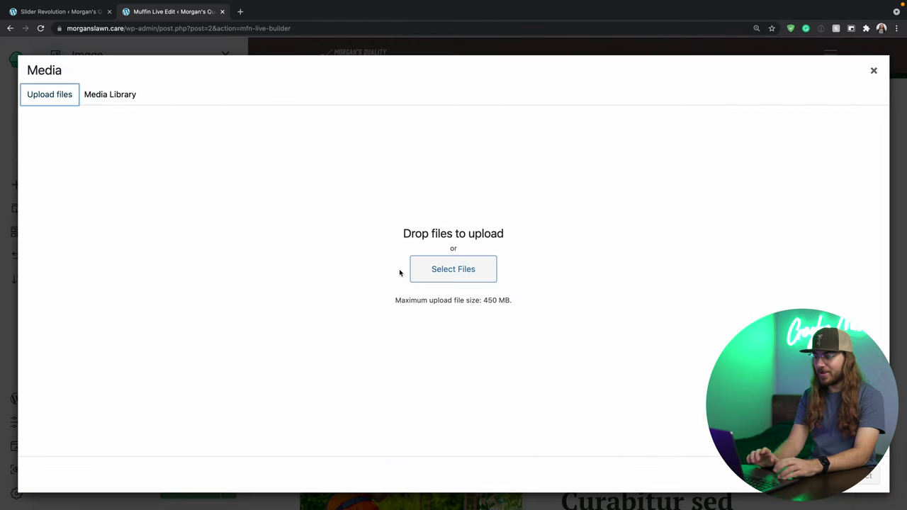
pyautogui.click(429, 273)
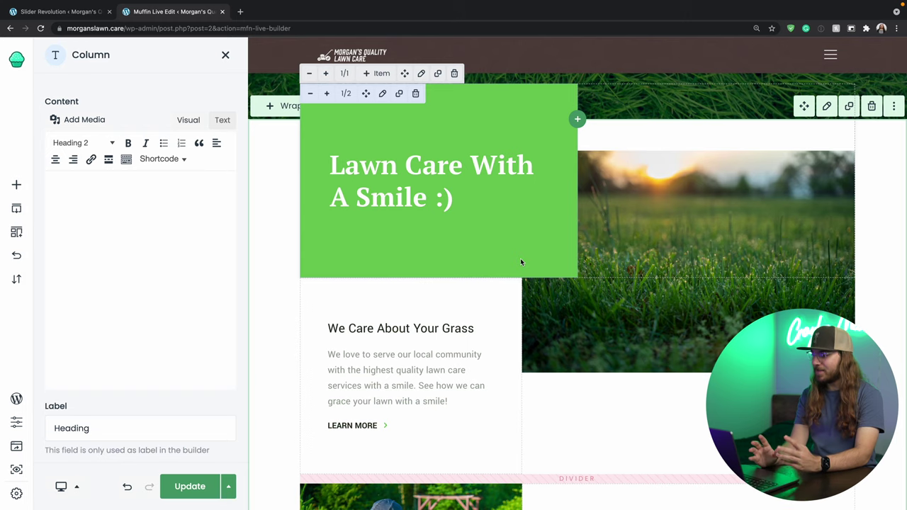
pyautogui.scroll(-5, 520, 258)
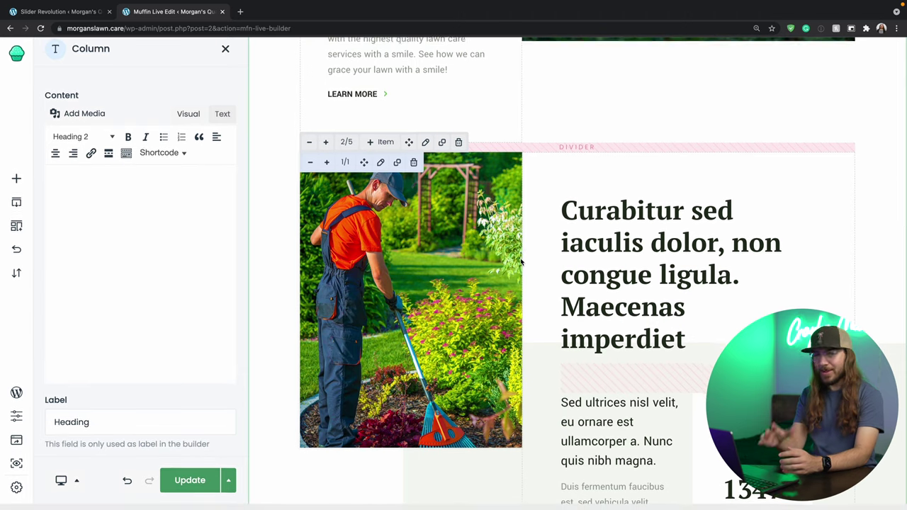
# Open the raking-gardener photo's settings beside the Curabitur heading.
pyautogui.scroll(-2, 519, 262)
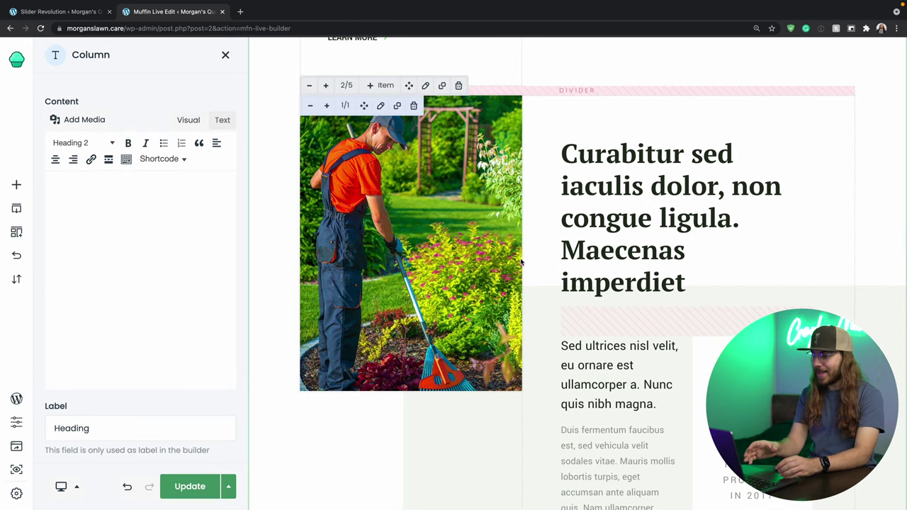
pyautogui.click(668, 238)
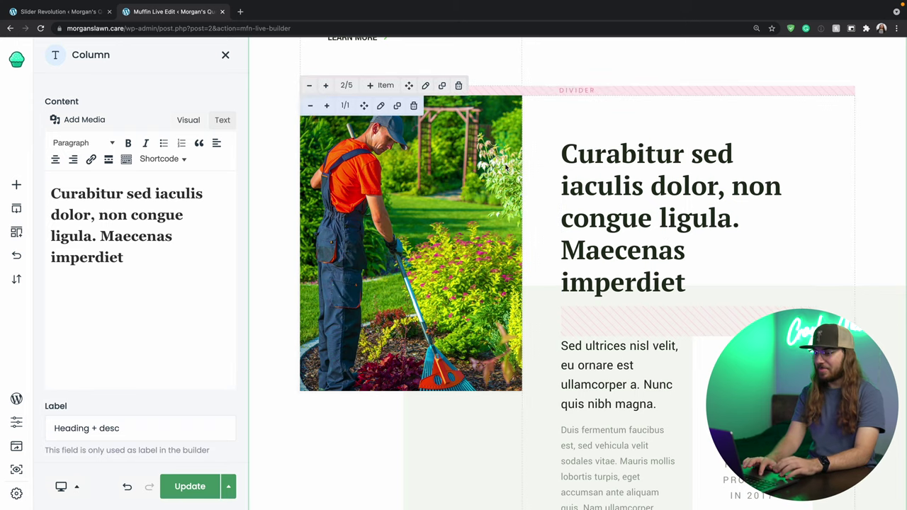
pyautogui.click(404, 269)
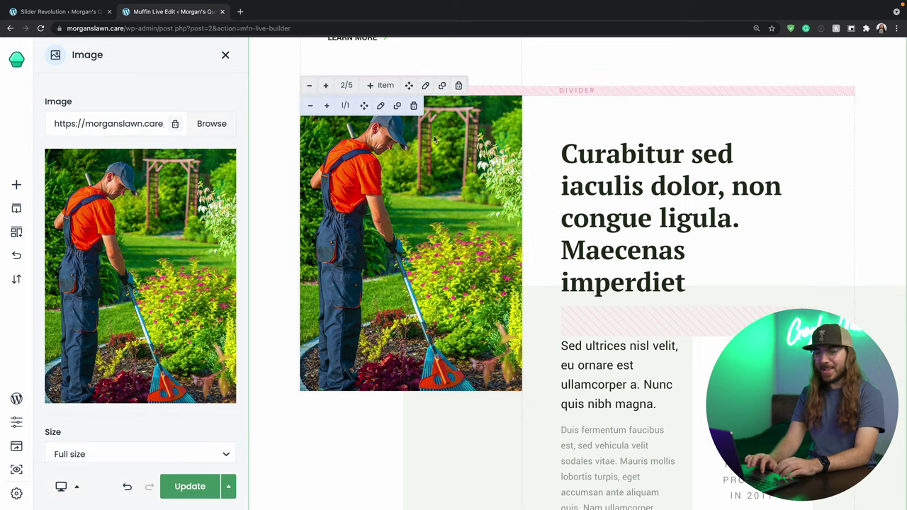
# Upload MORGAN.jpg from the assets folder and use it as the image.
pyautogui.click(211, 123)
pyautogui.click(63, 95)
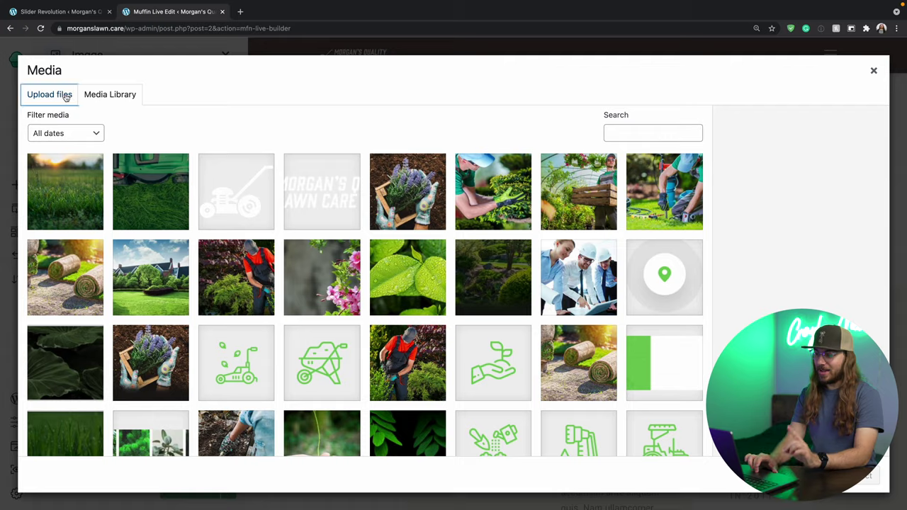
pyautogui.click(435, 269)
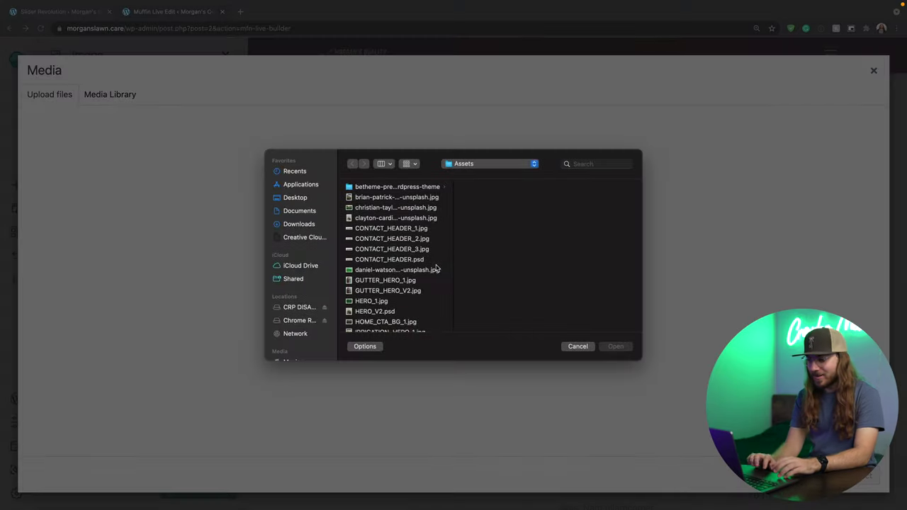
pyautogui.scroll(-5, 408, 270)
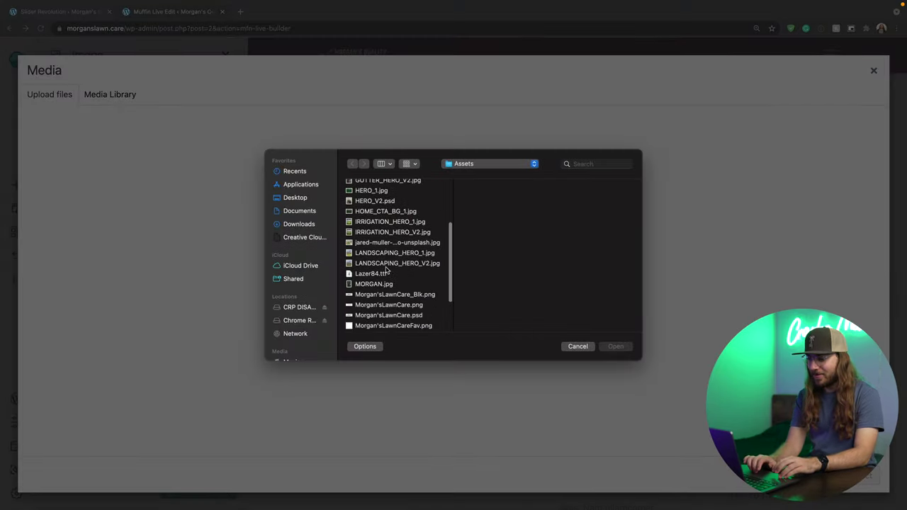
pyautogui.click(386, 284)
pyautogui.click(615, 347)
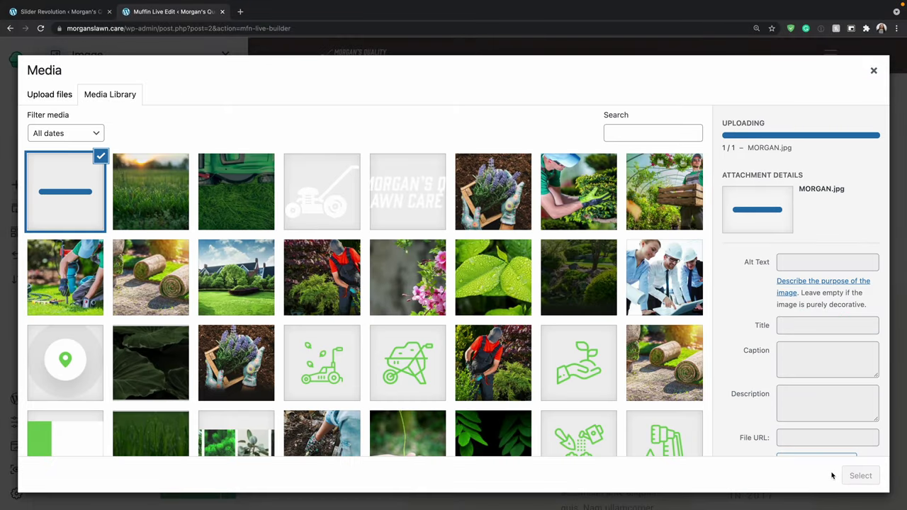
pyautogui.click(860, 476)
# Paste 'WHO WE ARE' over the Curabitur heading, then select the wrap holding that content.
pyautogui.click(686, 231)
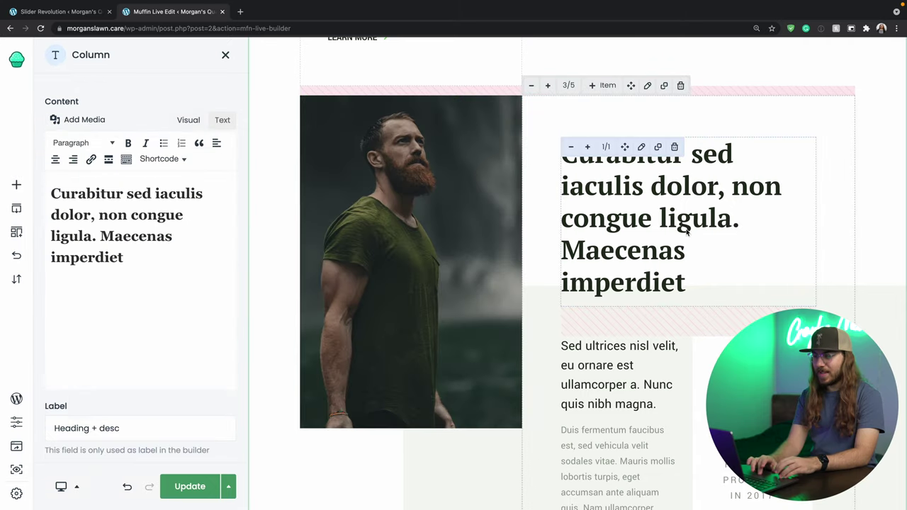
pyautogui.moveTo(164, 257); pyautogui.dragTo(54, 185)
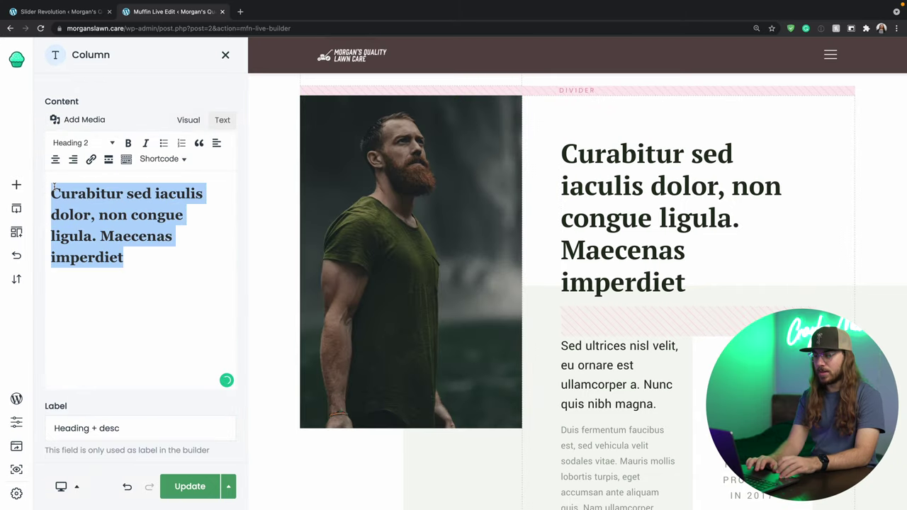
pyautogui.write('WHO WE ARE')
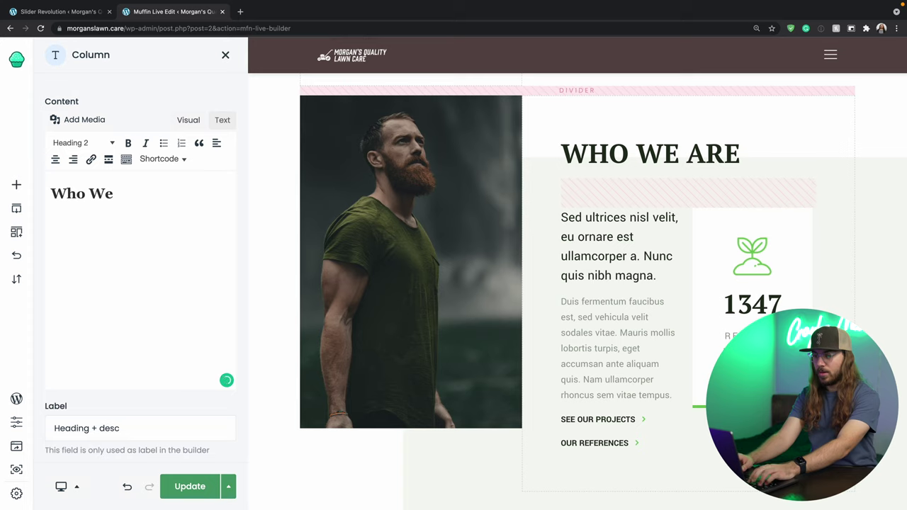
pyautogui.click(267, 195)
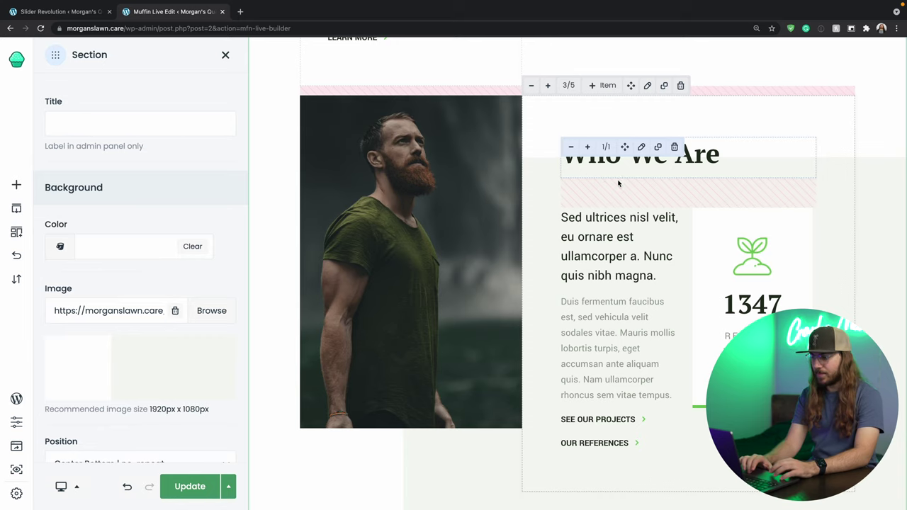
pyautogui.click(600, 385)
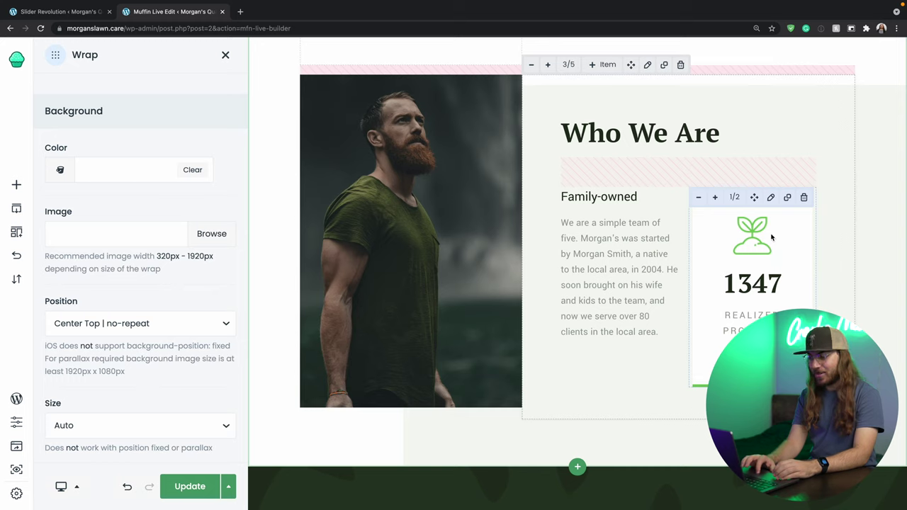
# Replace the 1347 number in the plant-icon stat box with 87.
pyautogui.click(771, 201)
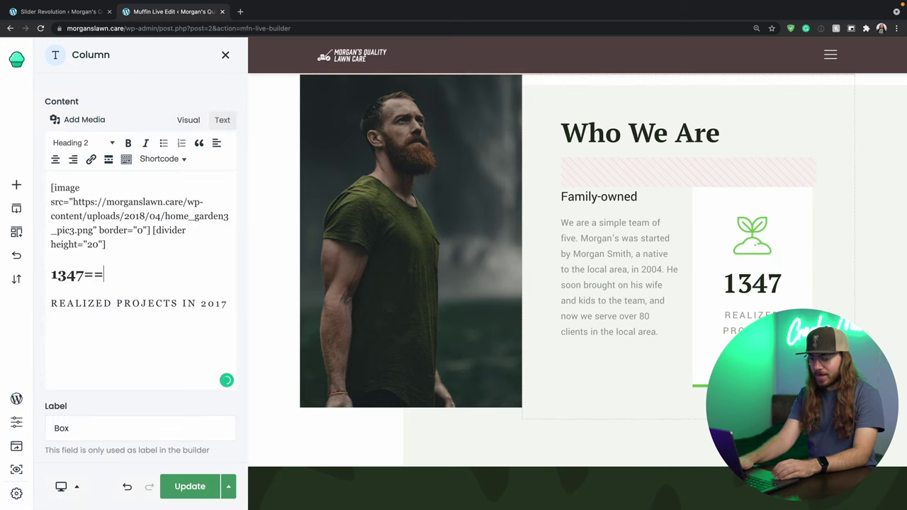
pyautogui.press('BackSpace')
pyautogui.press('BackSpace')
pyautogui.press('BackSpace')
pyautogui.write('87')
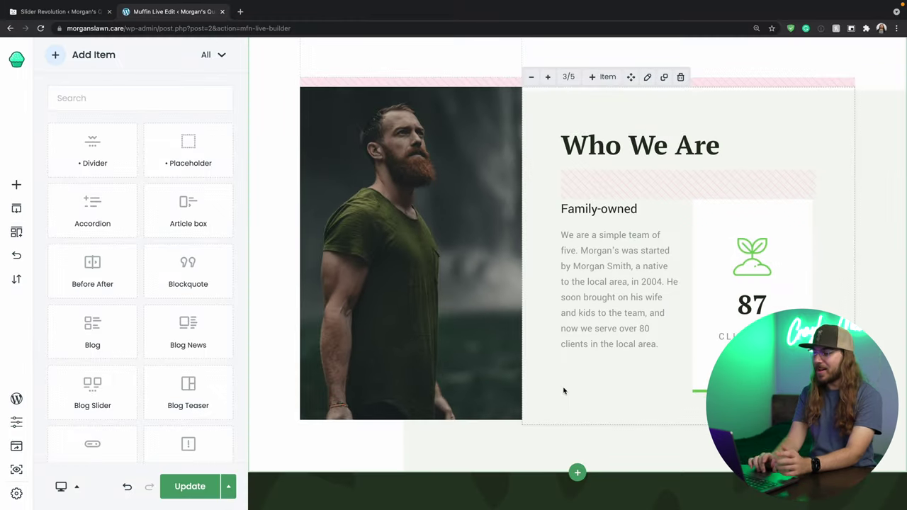
pyautogui.scroll(-1, 557, 391)
# Retitle the dark section's SERVICES heading 'What We Do' and select the section.
pyautogui.scroll(-5, 563, 390)
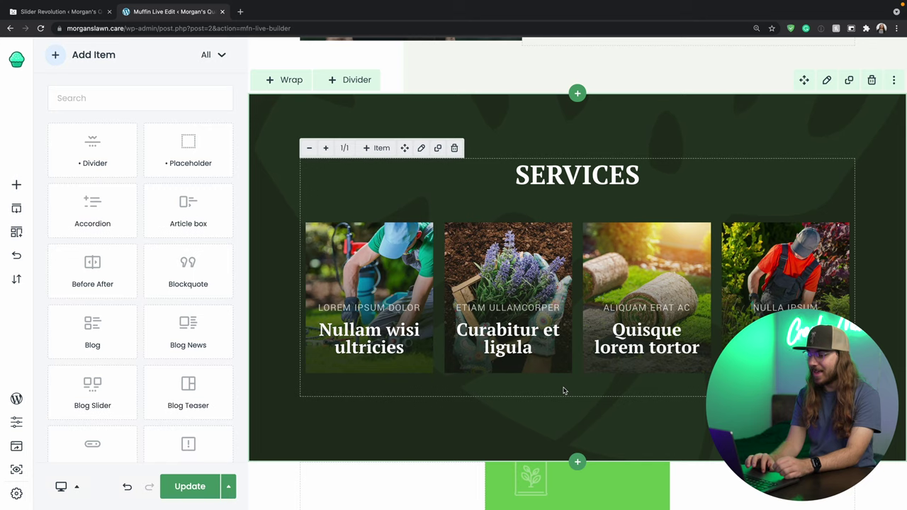
pyautogui.click(588, 180)
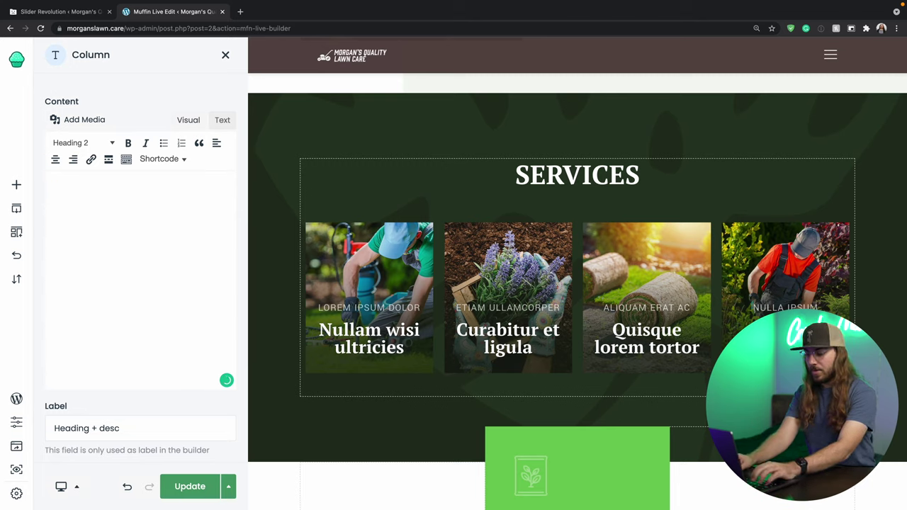
pyautogui.click(273, 205)
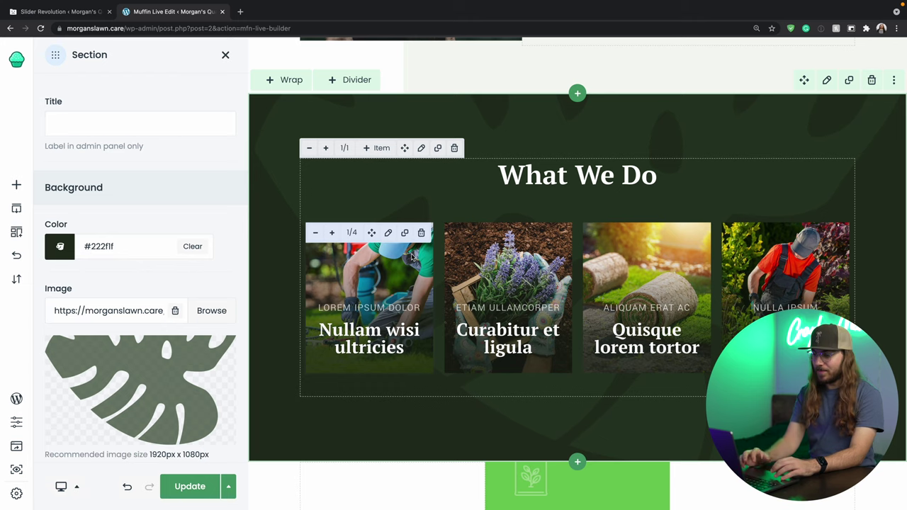
# Give the service cards uploaded photos, starting with the first card's 'MOWING' slogan, through the irrigation card.
pyautogui.click(388, 234)
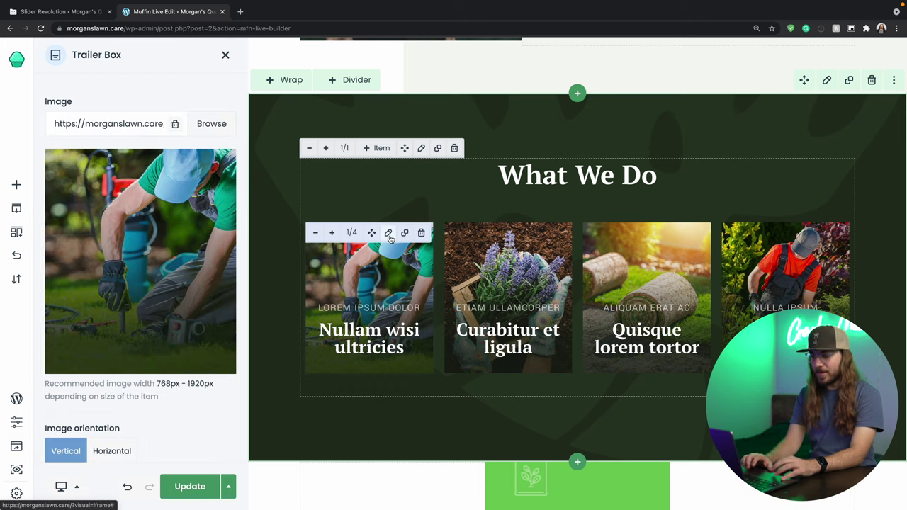
pyautogui.click(211, 125)
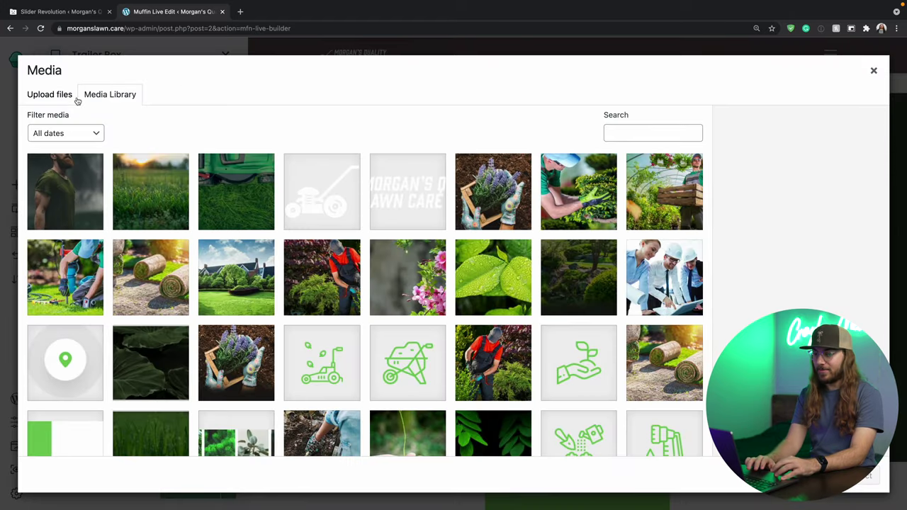
pyautogui.click(68, 97)
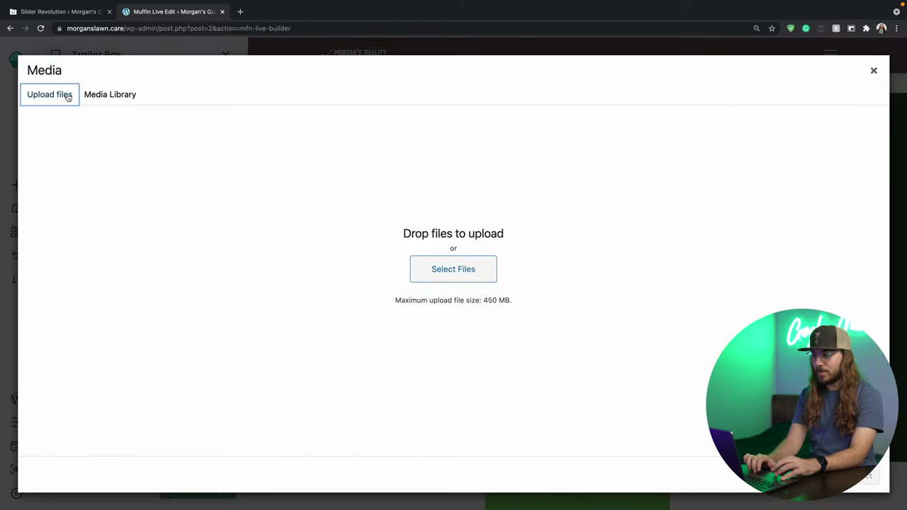
pyautogui.click(443, 261)
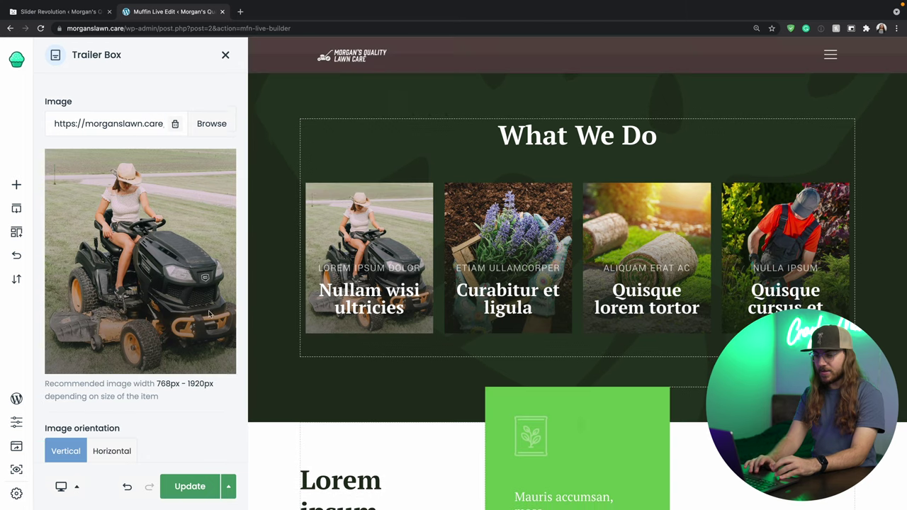
pyautogui.scroll(-10, 209, 313)
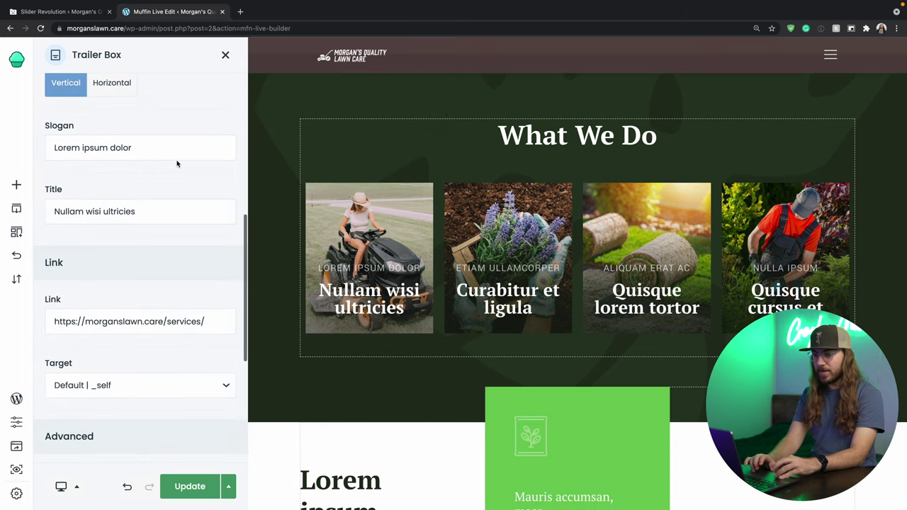
pyautogui.moveTo(170, 149); pyautogui.dragTo(34, 131)
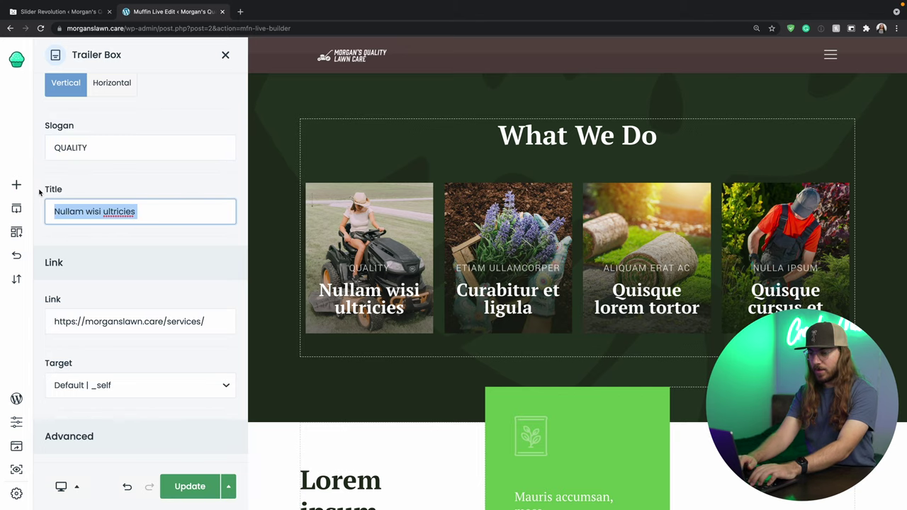
pyautogui.write('MOWING')
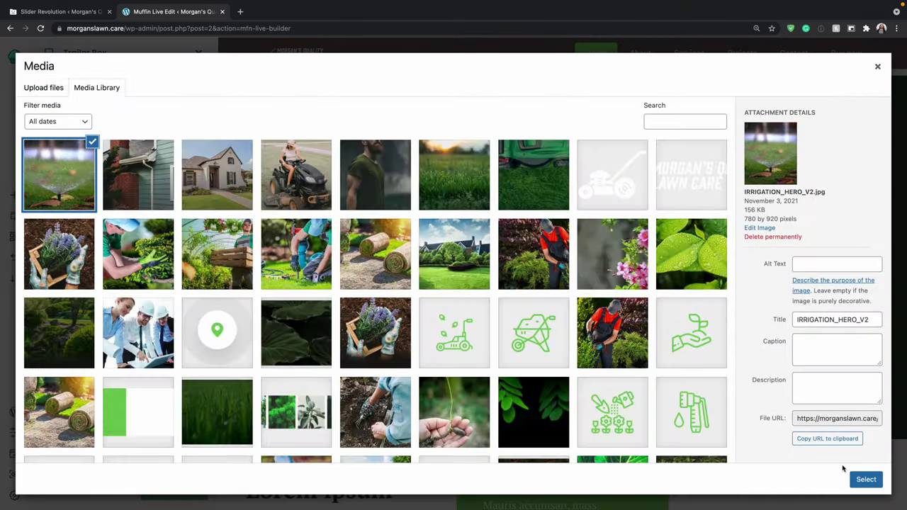
pyautogui.click(865, 479)
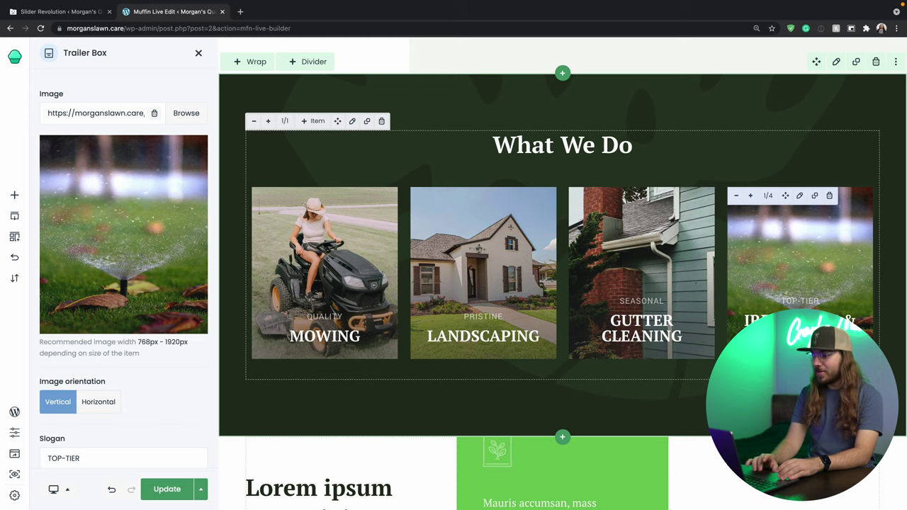
# Delete the 'Lorem ipsum consectetur' section beneath the service cards and confirm.
pyautogui.scroll(-5, 562, 273)
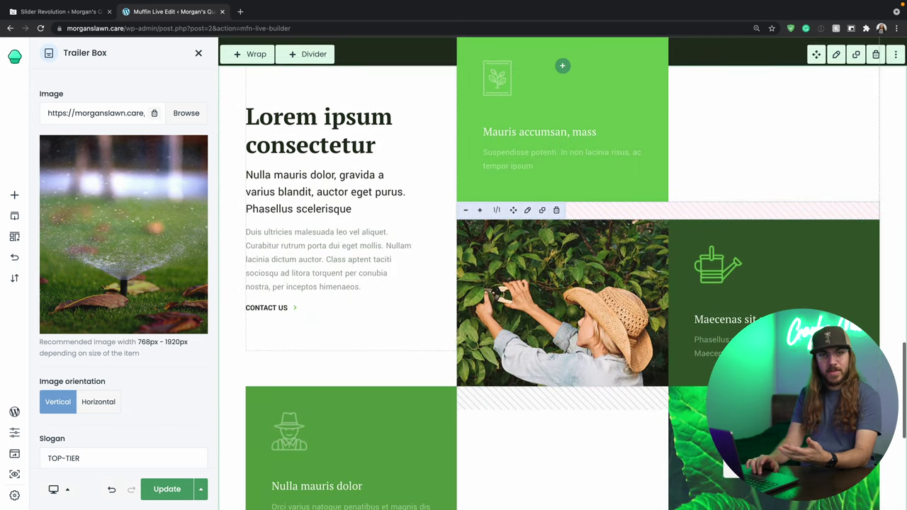
pyautogui.scroll(-4, 563, 273)
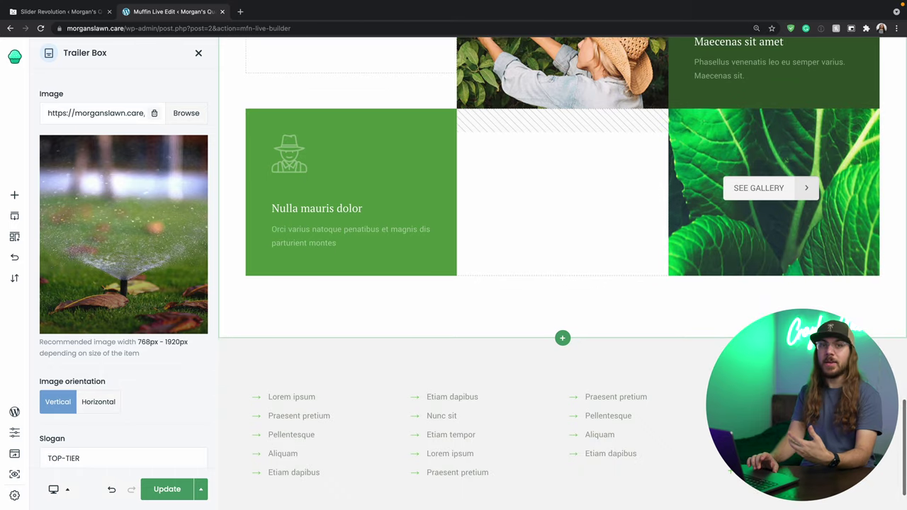
pyautogui.scroll(5, 562, 273)
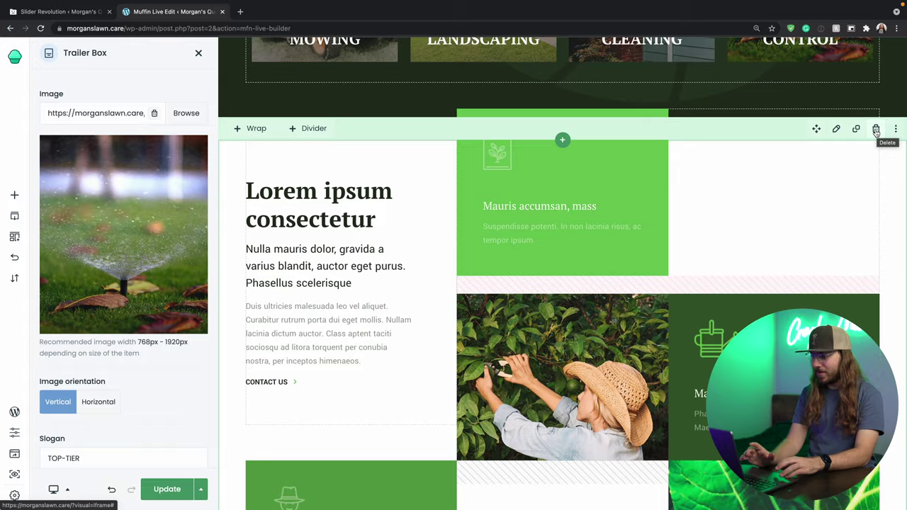
pyautogui.click(875, 129)
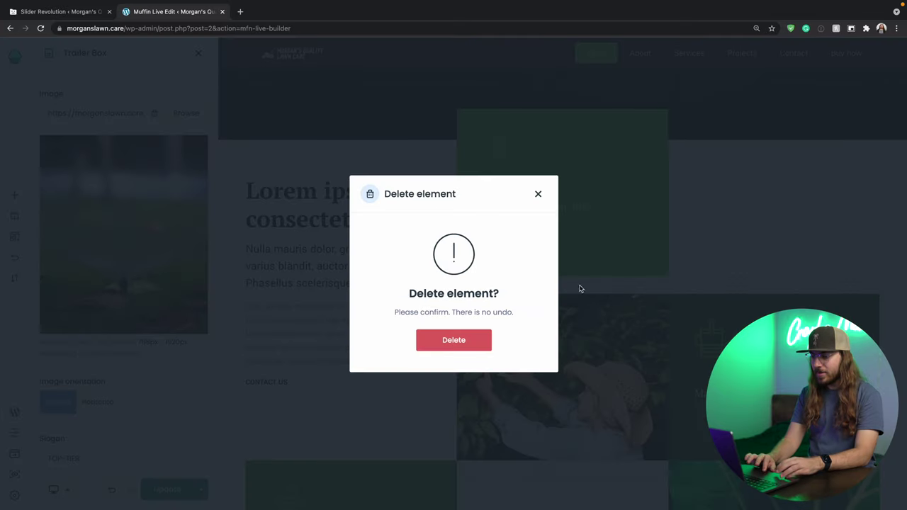
pyautogui.click(474, 342)
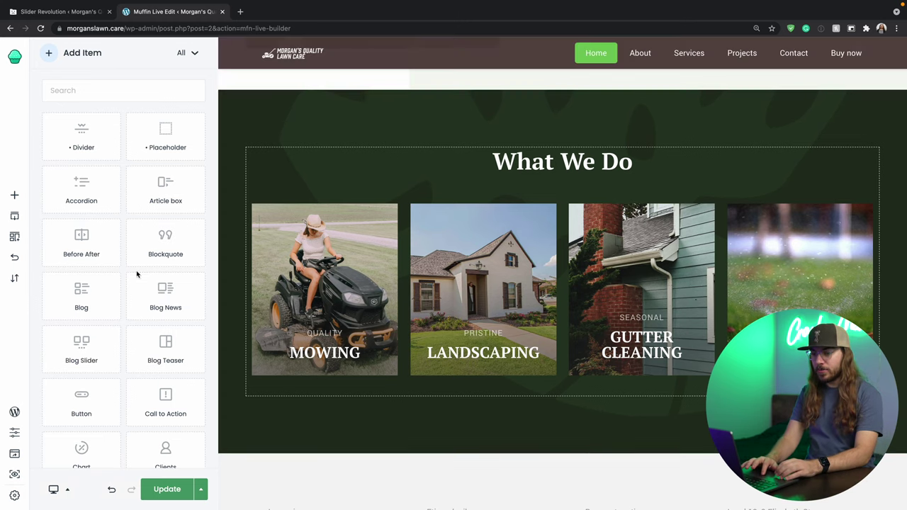
# Insert the 'Headings with buttons 4' call-to-action pre-built section below What We Do.
pyautogui.click(22, 236)
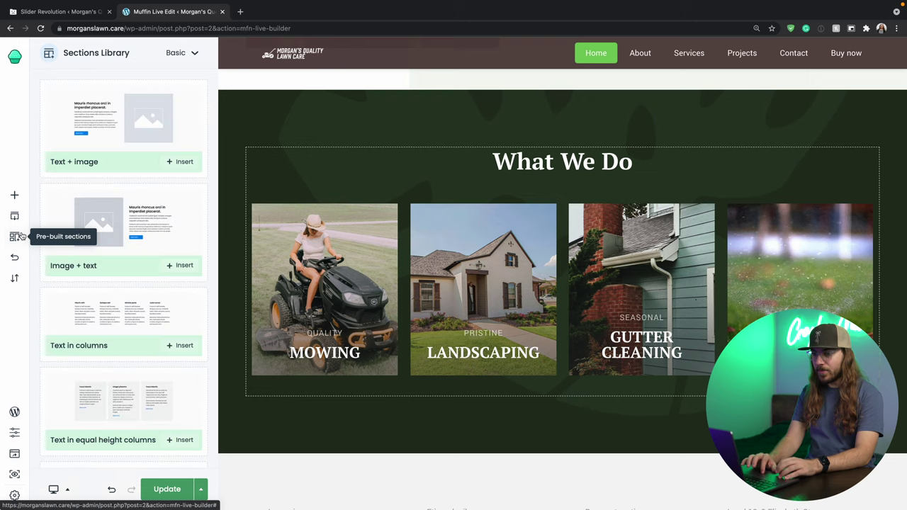
pyautogui.click(195, 55)
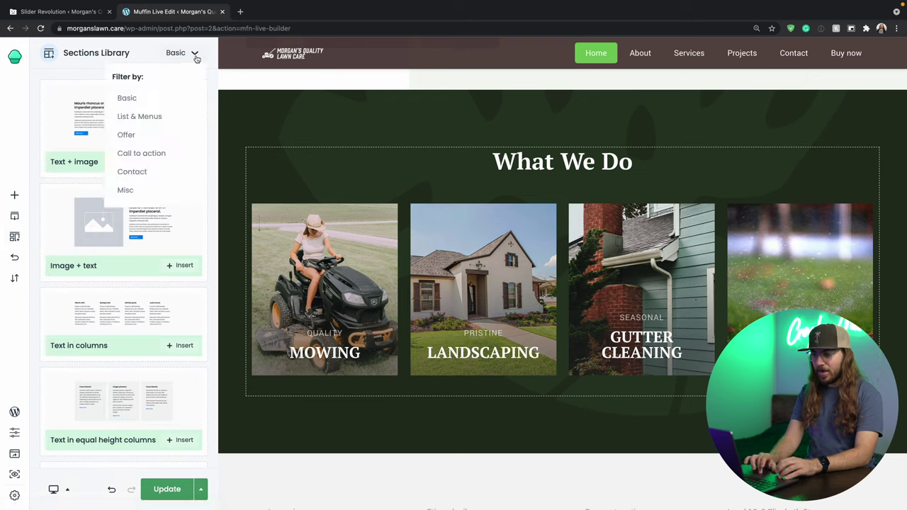
pyautogui.click(153, 154)
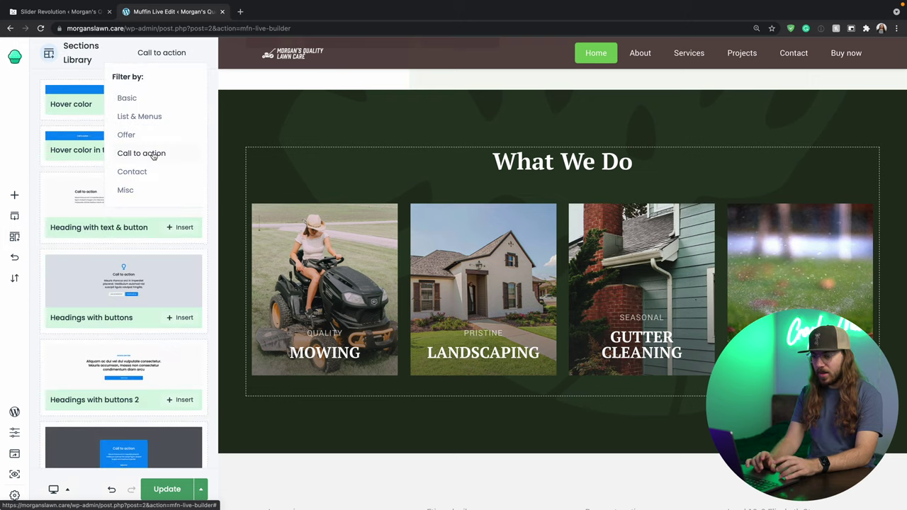
pyautogui.scroll(-3, 141, 271)
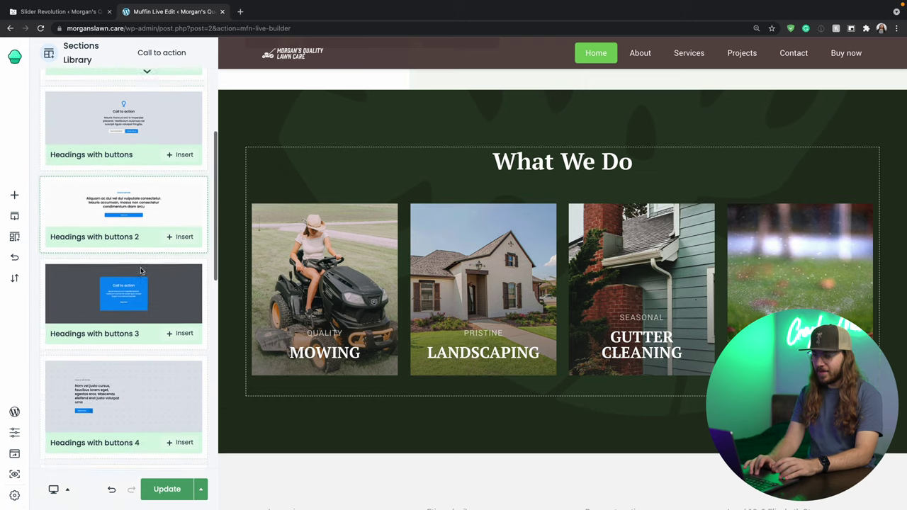
pyautogui.scroll(-2, 140, 271)
pyautogui.scroll(1, 140, 270)
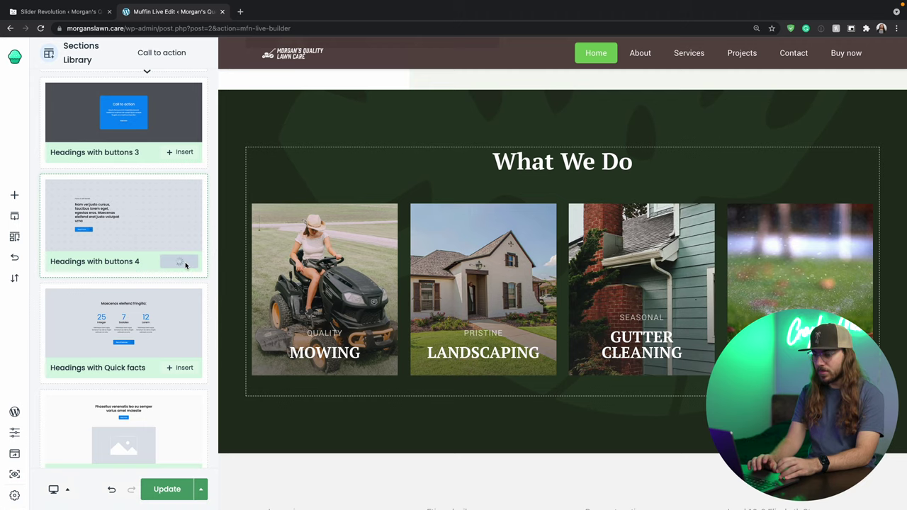
pyautogui.scroll(-5, 323, 379)
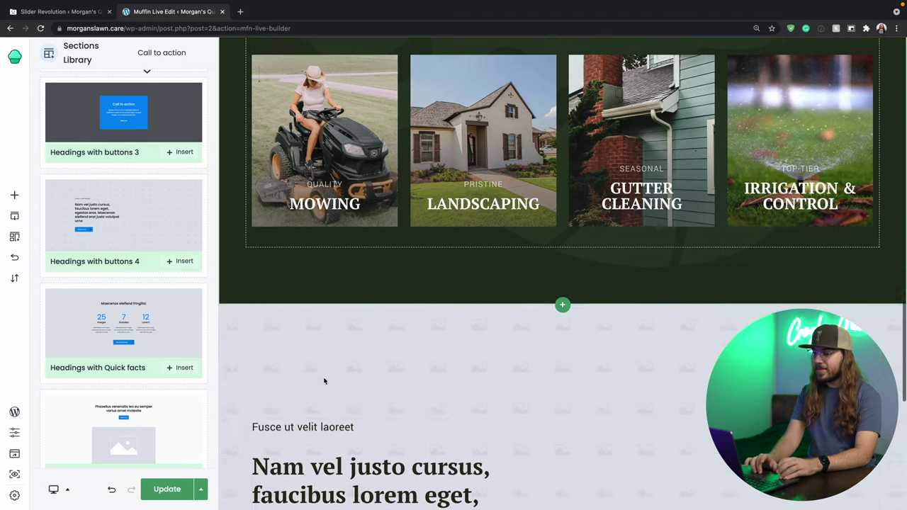
pyautogui.scroll(-1, 324, 382)
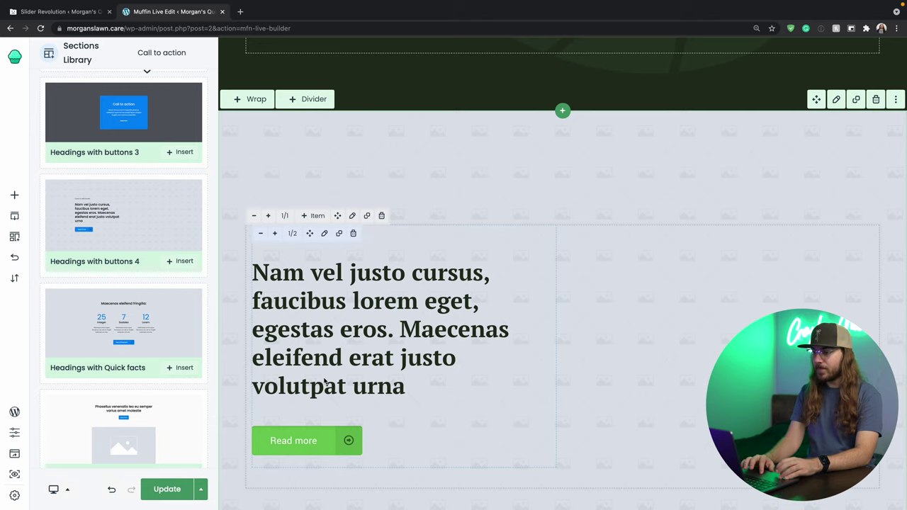
pyautogui.click(468, 182)
pyautogui.scroll(-2, 469, 182)
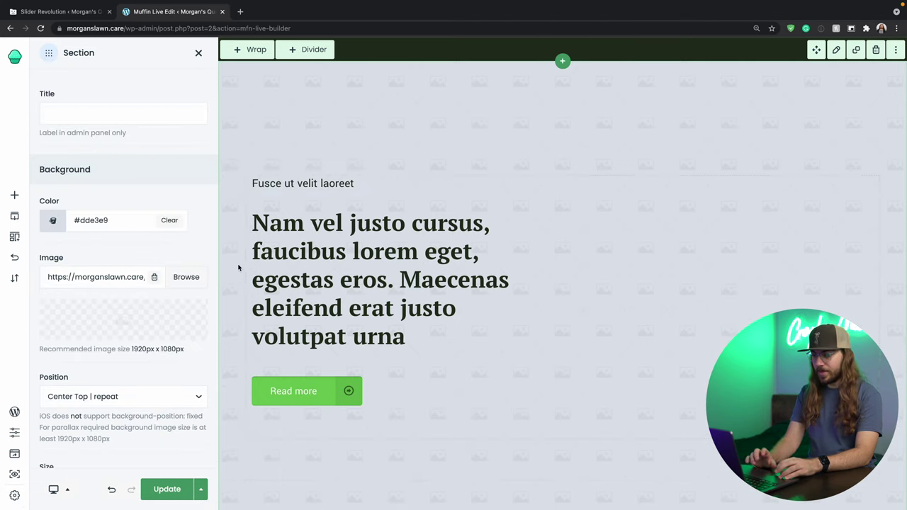
pyautogui.click(187, 277)
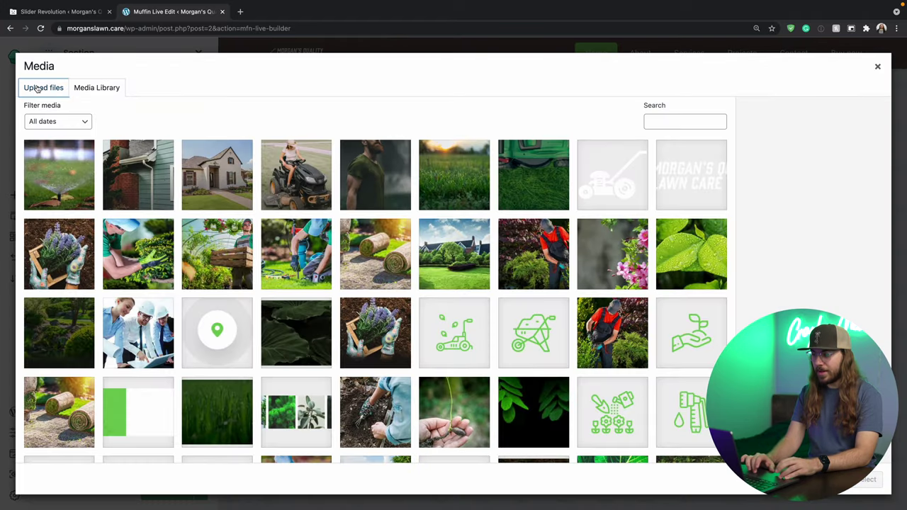
pyautogui.click(37, 87)
pyautogui.click(453, 257)
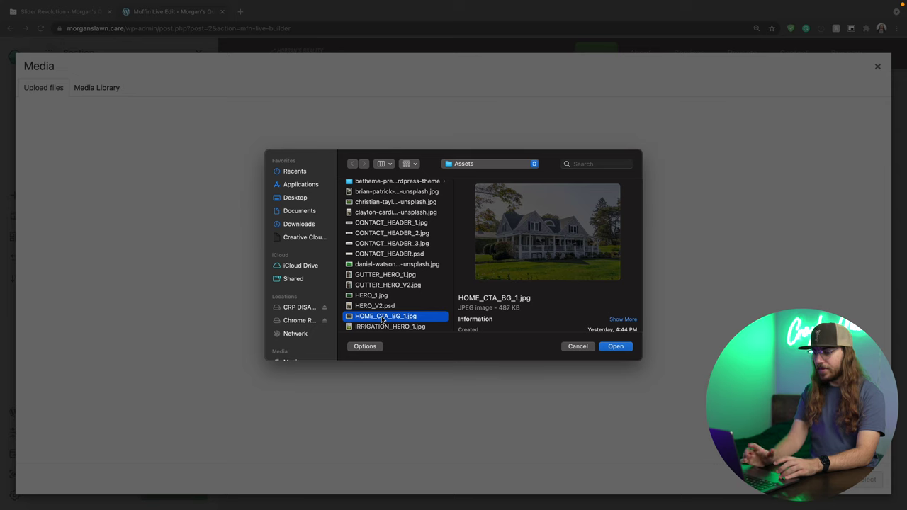
pyautogui.click(616, 346)
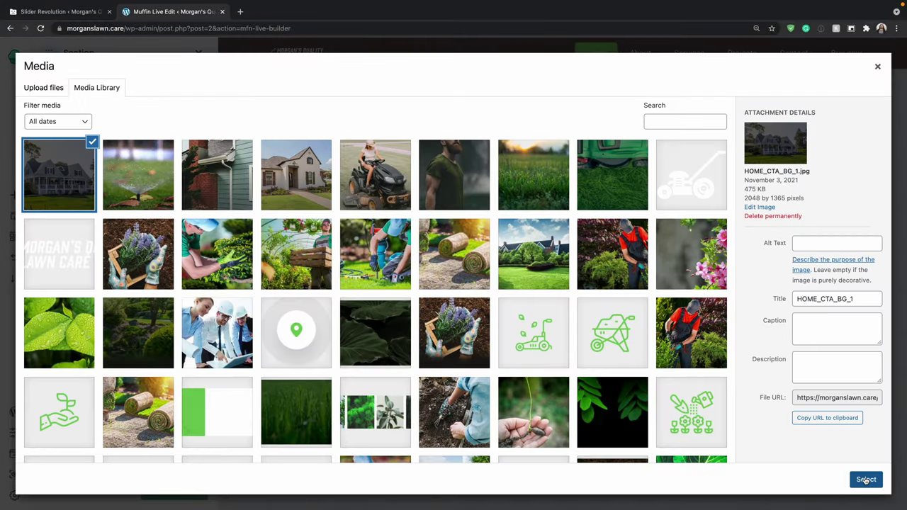
pyautogui.click(865, 480)
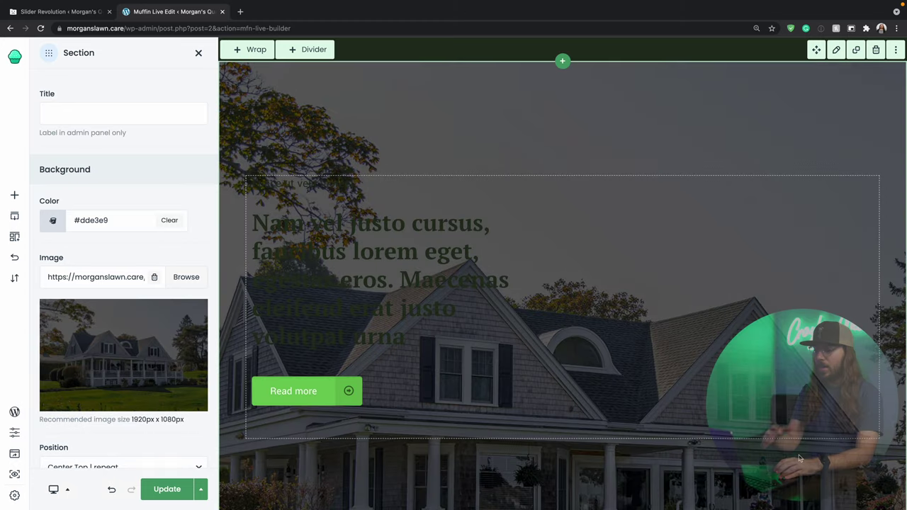
pyautogui.scroll(-1, 562, 273)
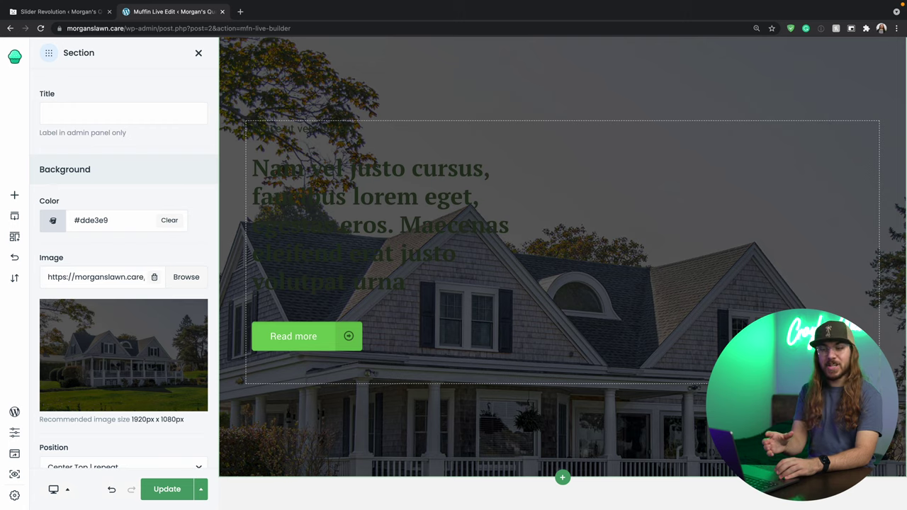
pyautogui.scroll(1, 230, 214)
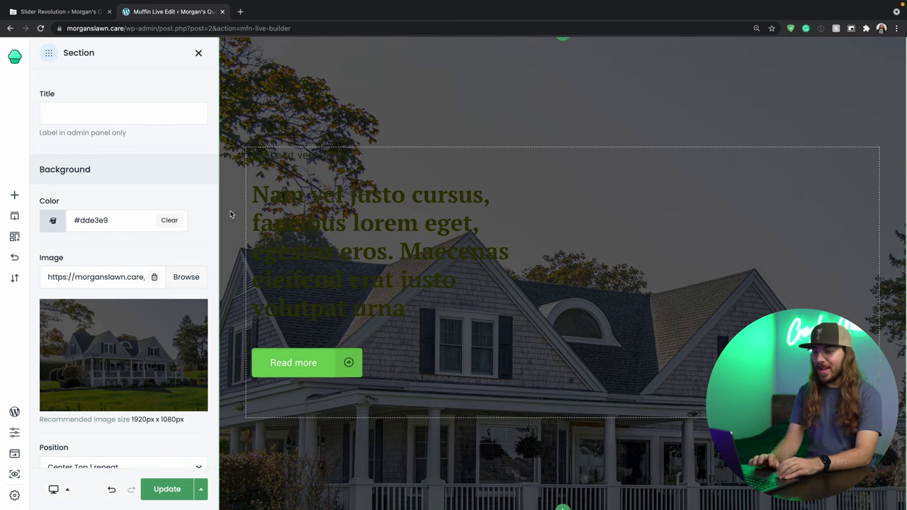
pyautogui.click(321, 237)
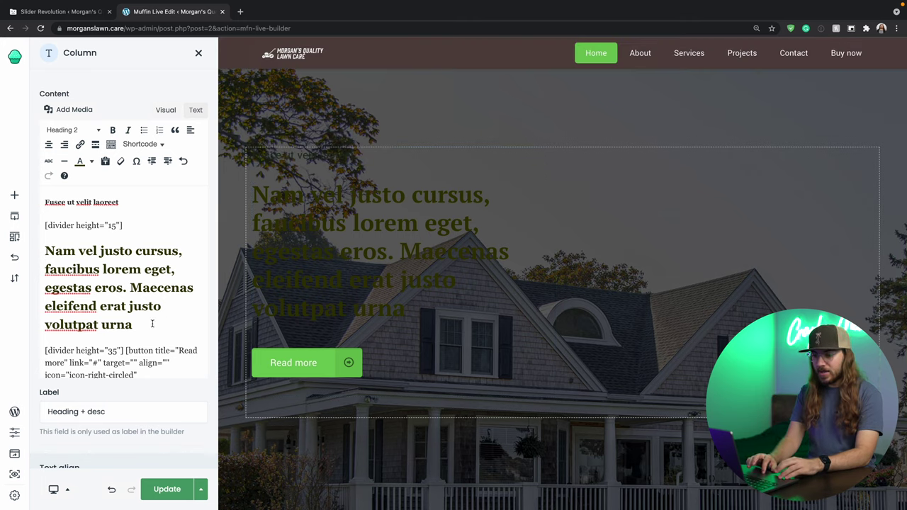
# Make the heading text white and retype it as 'We want to hear from you!'.
pyautogui.moveTo(152, 324); pyautogui.dragTo(45, 250)
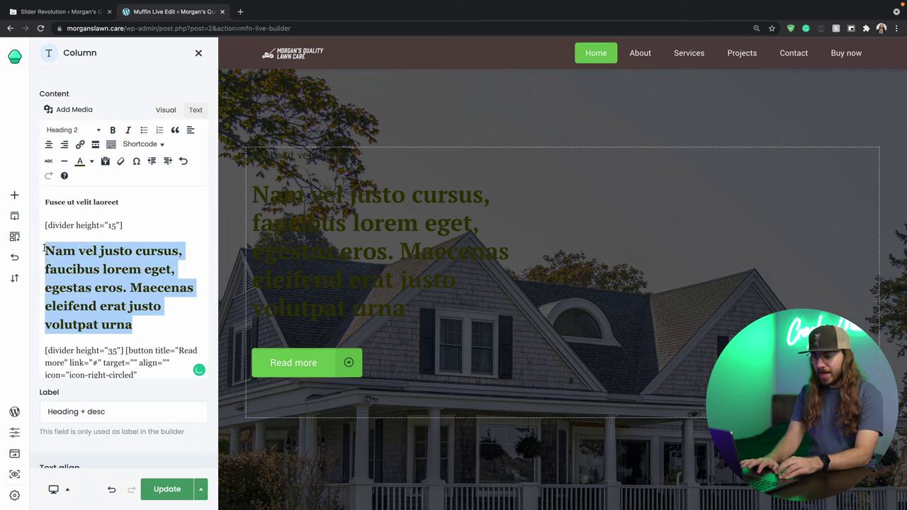
pyautogui.click(91, 163)
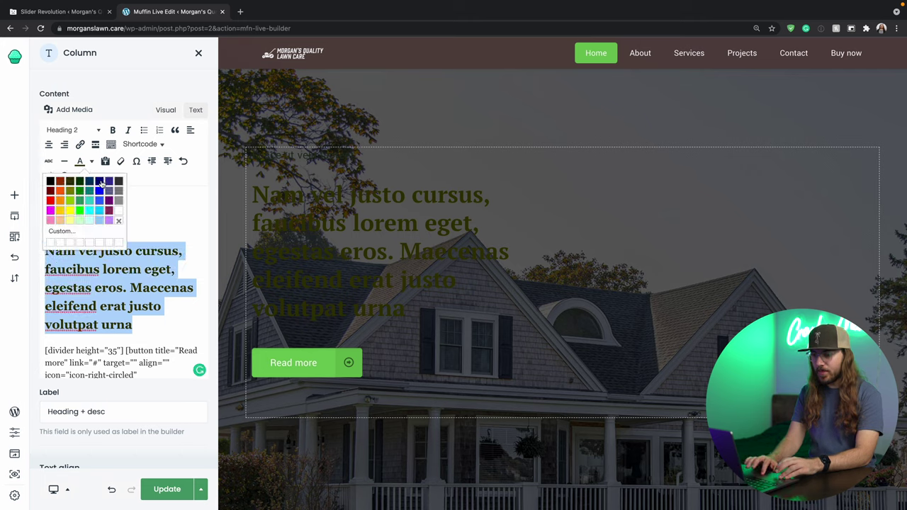
pyautogui.click(119, 210)
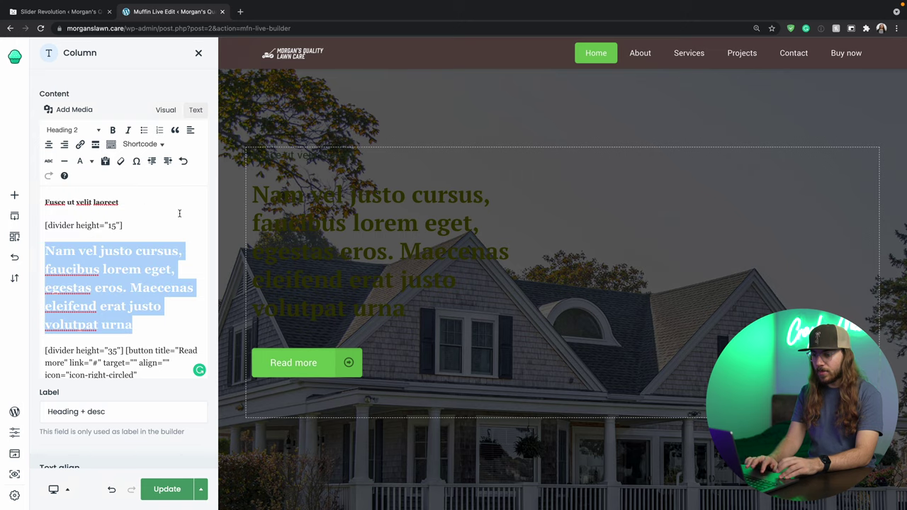
pyautogui.click(237, 241)
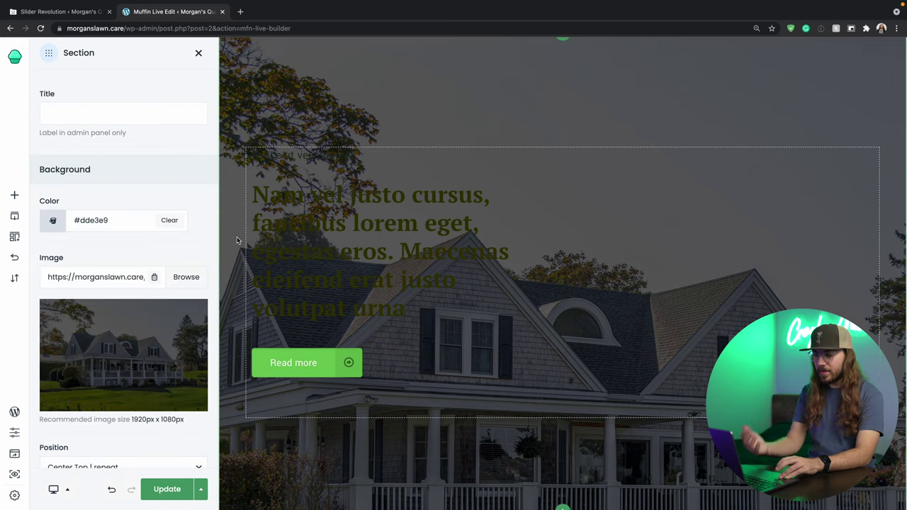
pyautogui.click(339, 233)
pyautogui.click(142, 327)
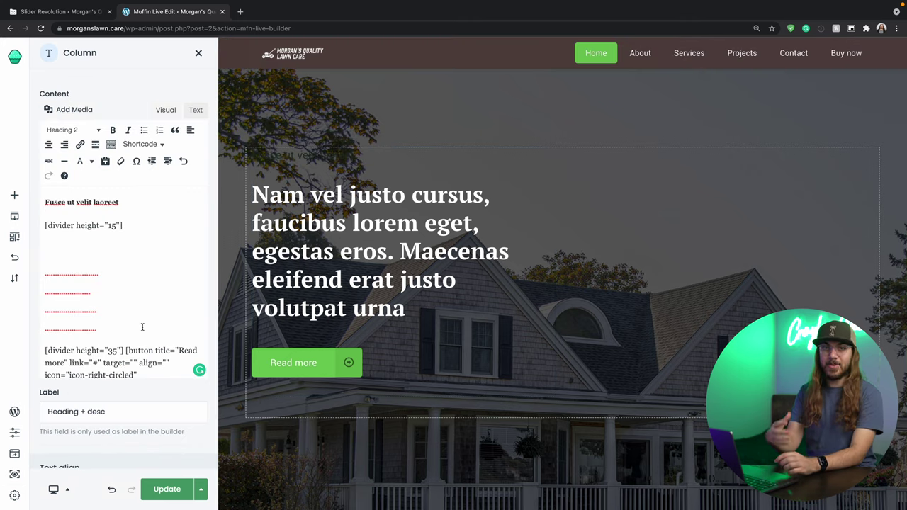
pyautogui.moveTo(141, 327); pyautogui.dragTo(34, 252)
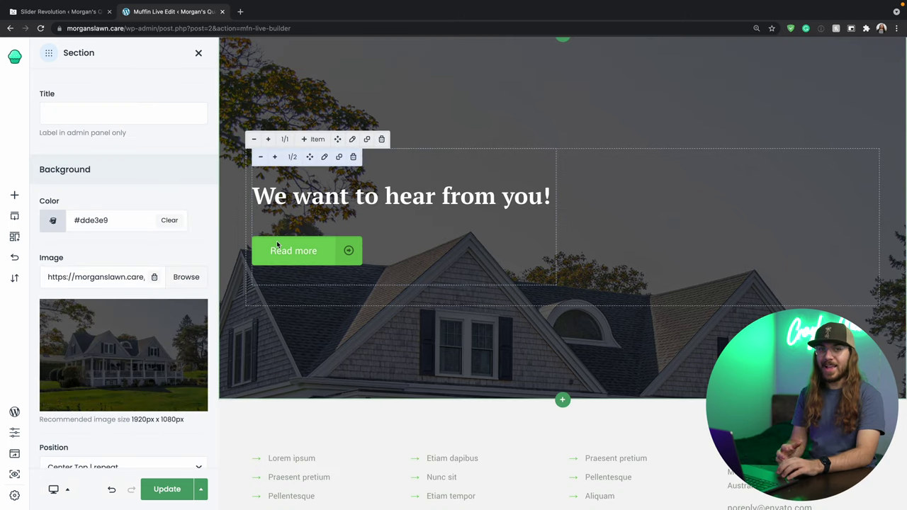
# Delete the small 'Fusce ut velit laoreet' tagline.
pyautogui.click(278, 245)
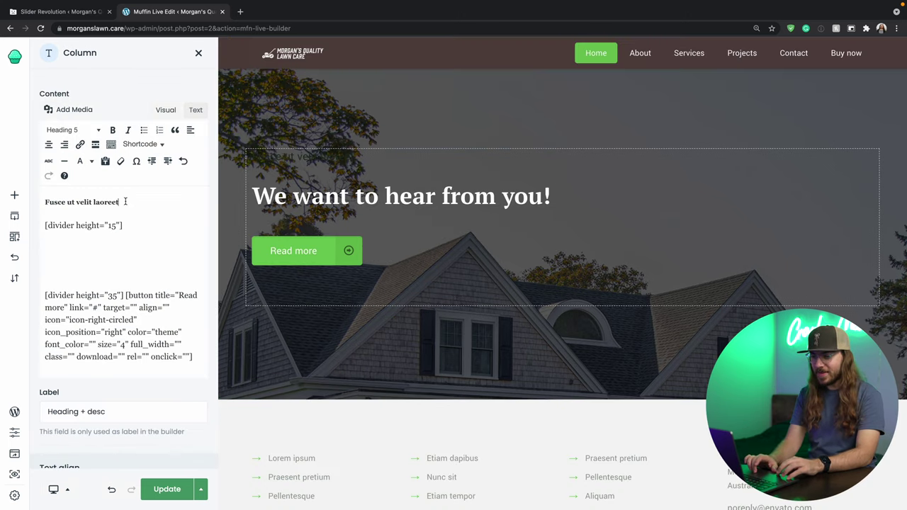
pyautogui.moveTo(125, 202); pyautogui.dragTo(30, 191)
pyautogui.press('Delete')
pyautogui.press('Delete')
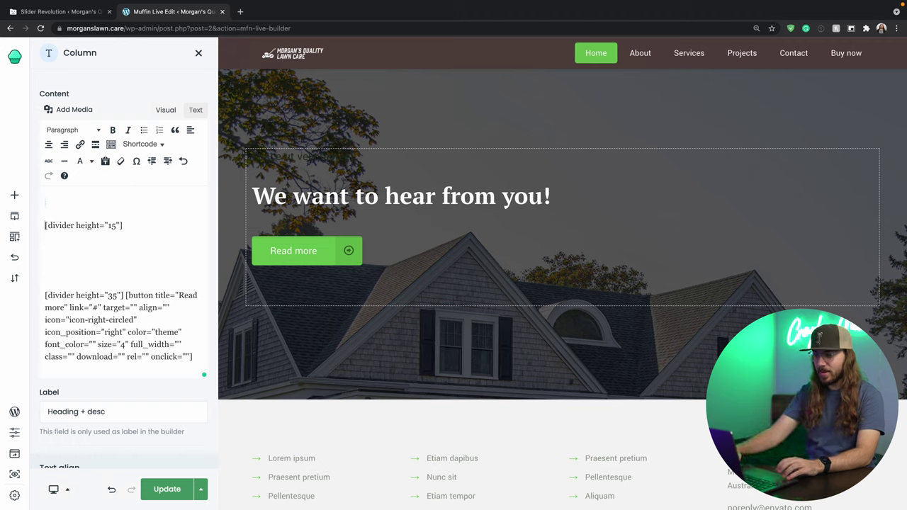
# Bring up the Read more button's shortcode editor.
pyautogui.click(240, 159)
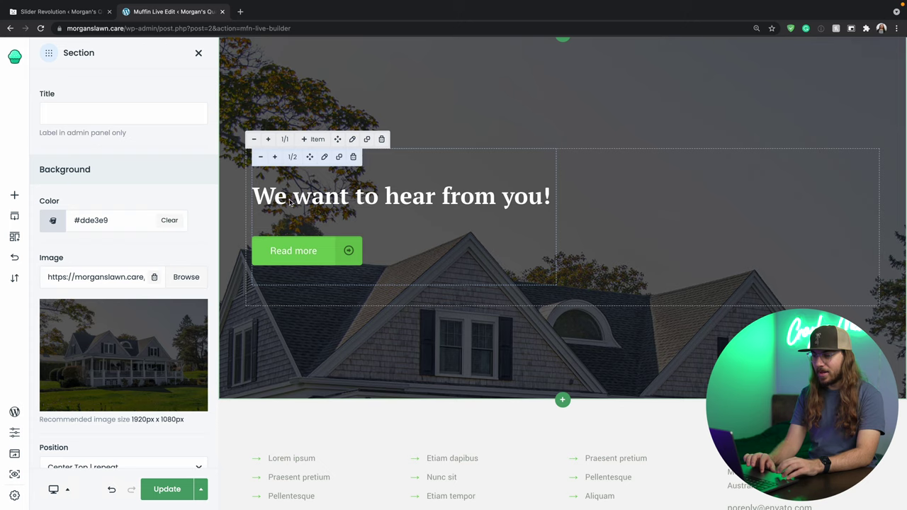
pyautogui.click(298, 240)
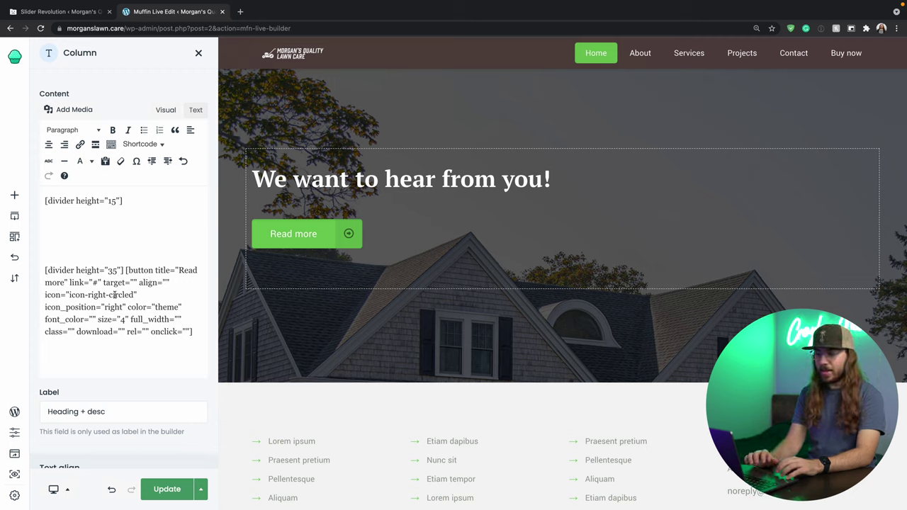
pyautogui.click(114, 295)
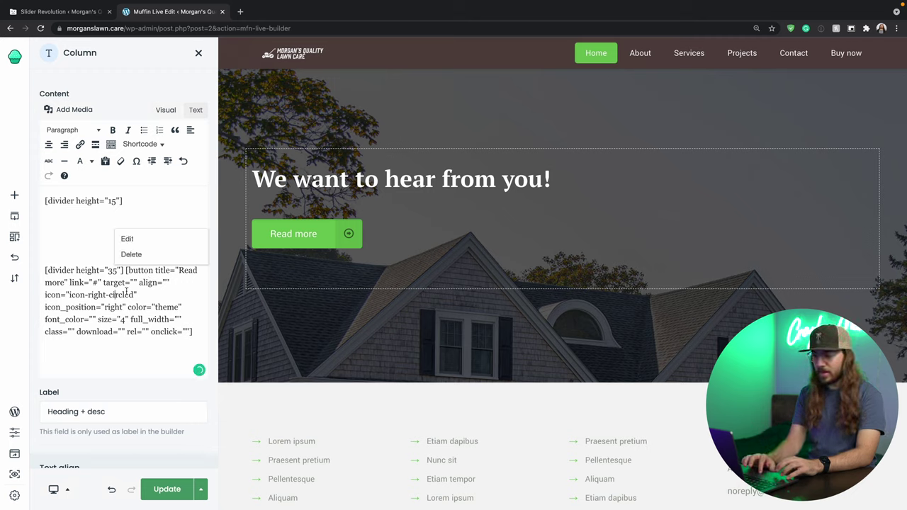
pyautogui.click(127, 239)
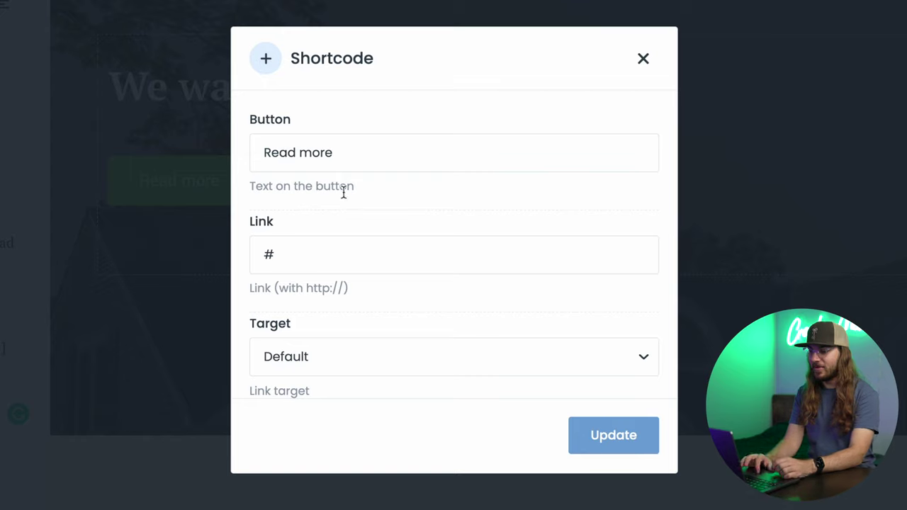
pyautogui.moveTo(338, 153); pyautogui.dragTo(243, 156)
pyautogui.write('Contact Us')
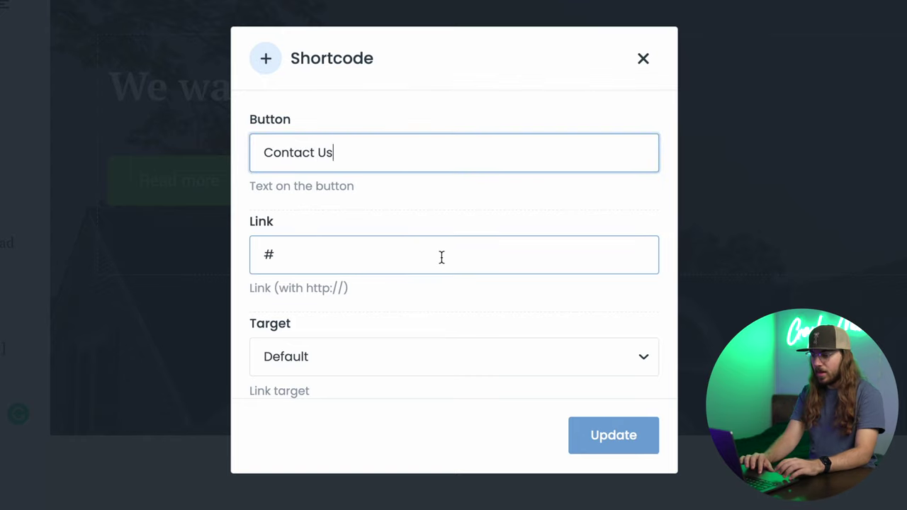
pyautogui.click(441, 257)
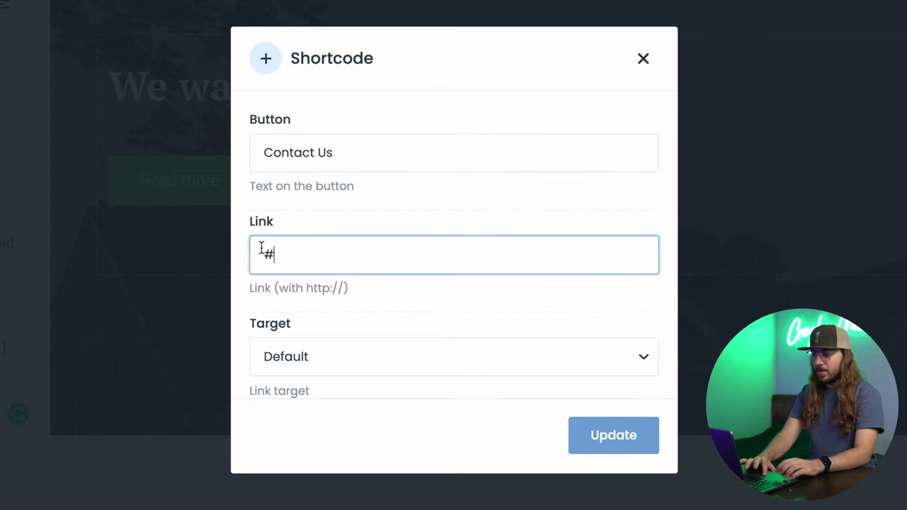
pyautogui.moveTo(252, 251); pyautogui.dragTo(347, 262)
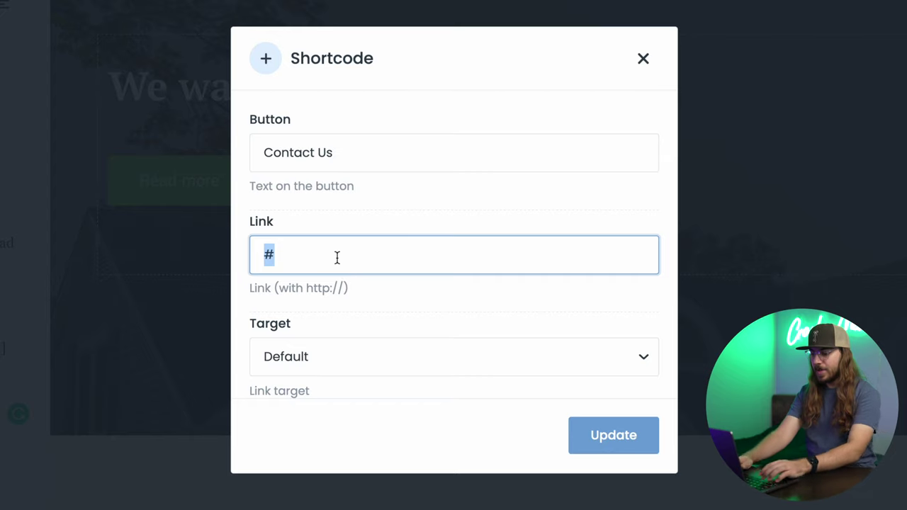
pyautogui.write('https;/')
pyautogui.press('BackSpace')
pyautogui.press('BackSpace')
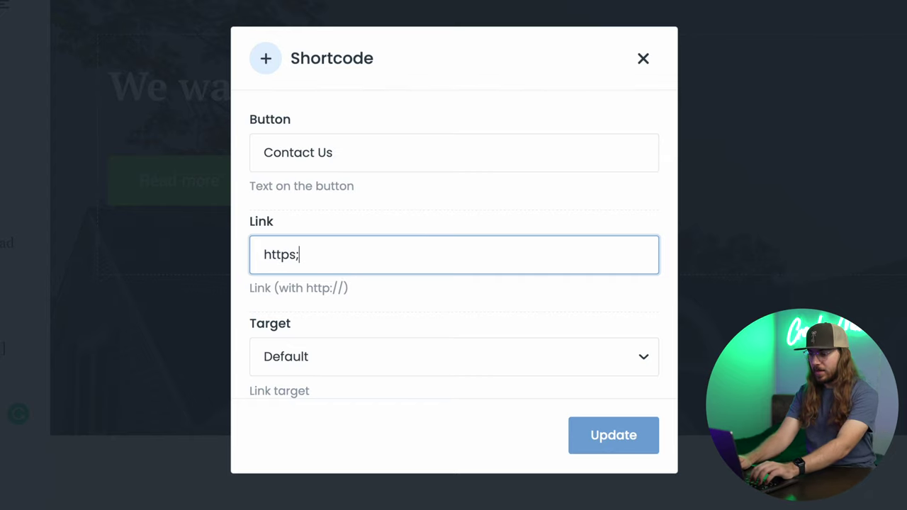
pyautogui.write('://morganslawn.care/contact')
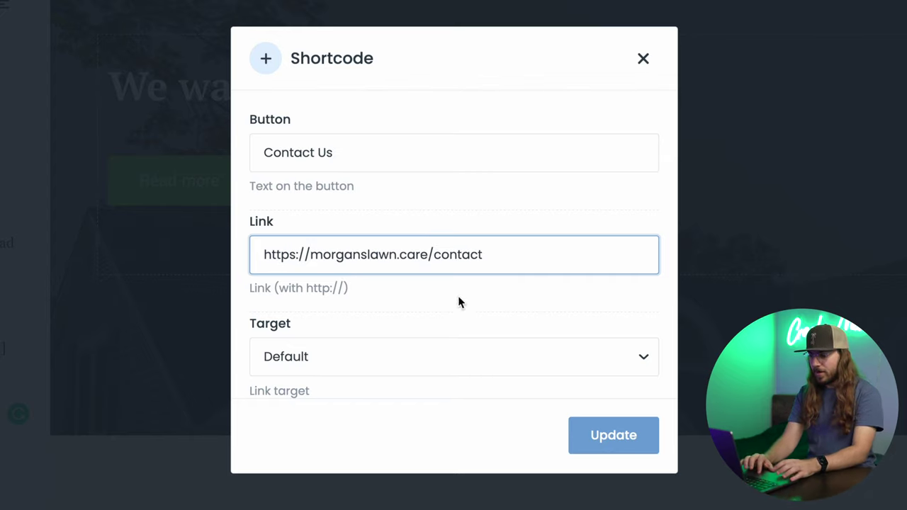
pyautogui.scroll(-6, 517, 315)
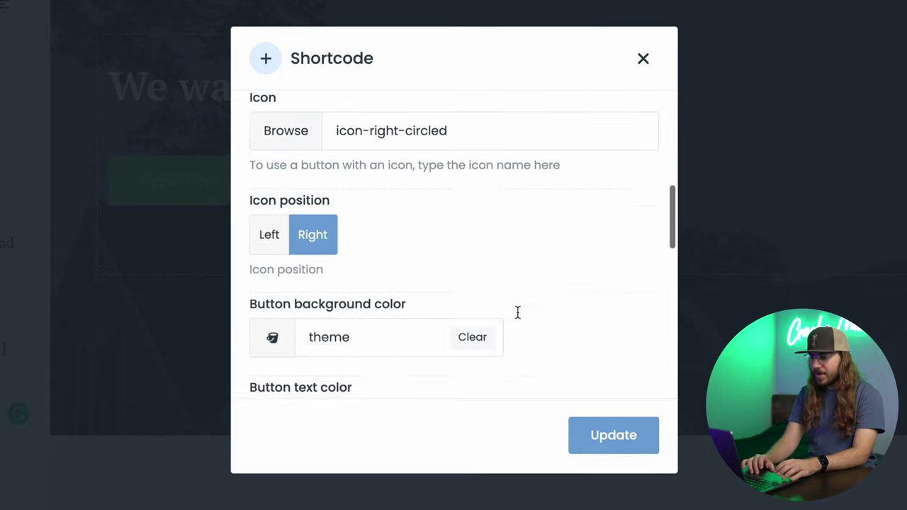
pyautogui.scroll(1, 517, 312)
# Give the button the email icon and apply the changes.
pyautogui.click(310, 205)
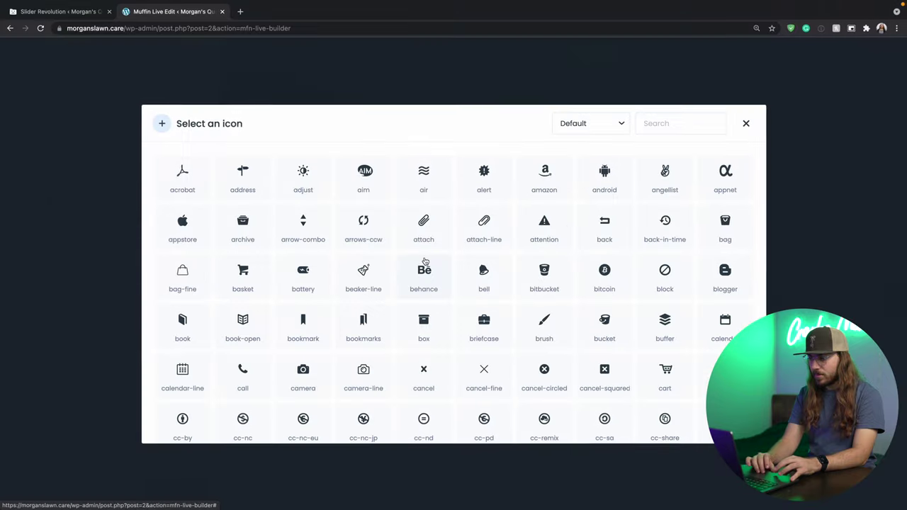
pyautogui.scroll(-1, 423, 241)
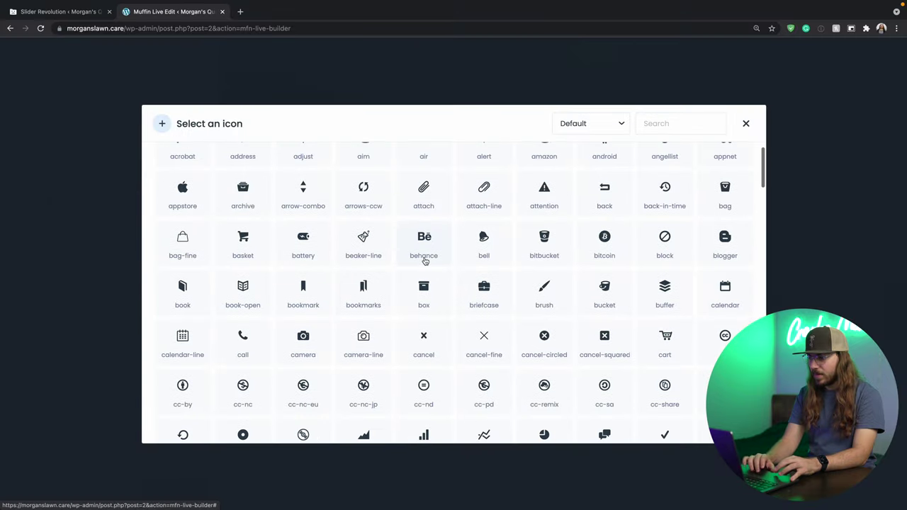
pyautogui.click(651, 123)
pyautogui.write('email')
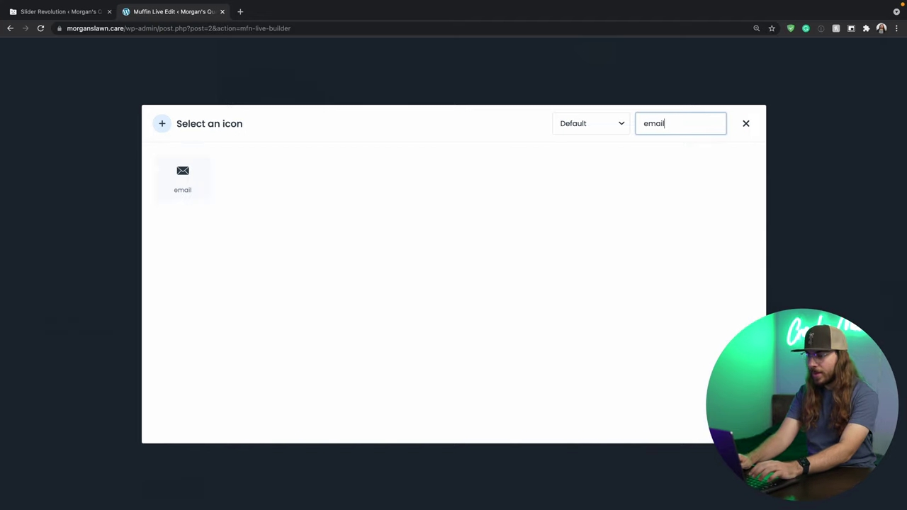
pyautogui.click(187, 183)
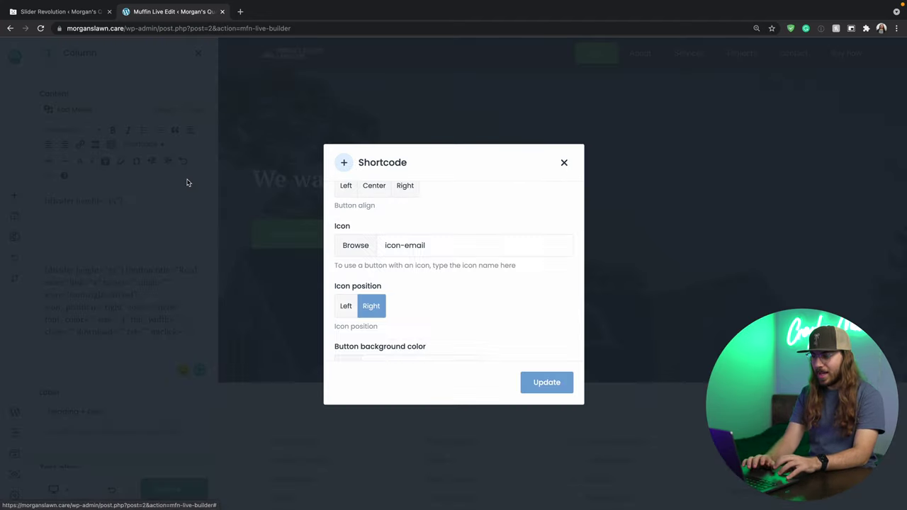
pyautogui.click(545, 383)
pyautogui.click(506, 360)
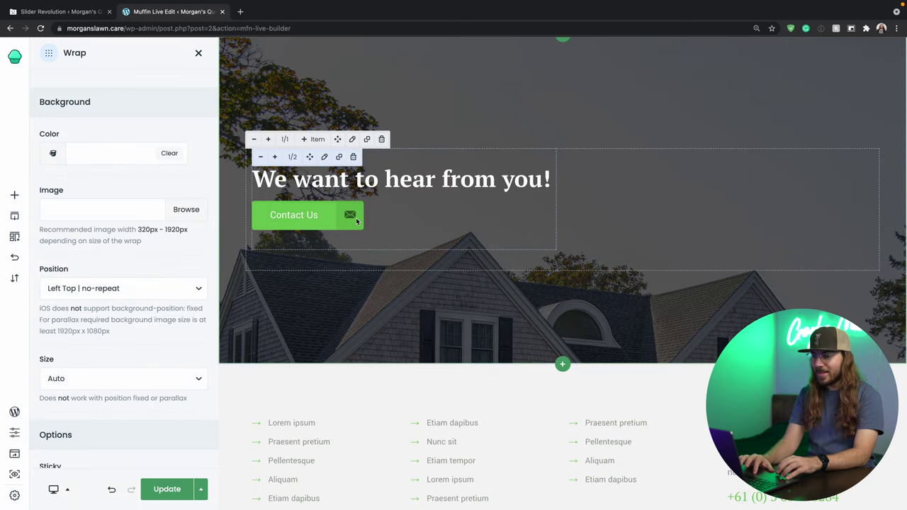
# Scroll through the live Contact Us page to review the demo BeGarden Design details and form.
pyautogui.scroll(1, 357, 219)
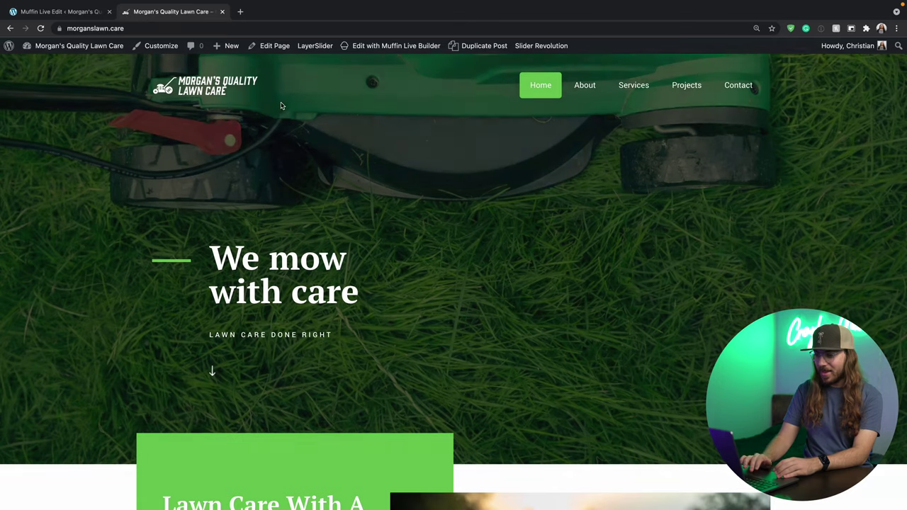
pyautogui.scroll(-10, 350, 165)
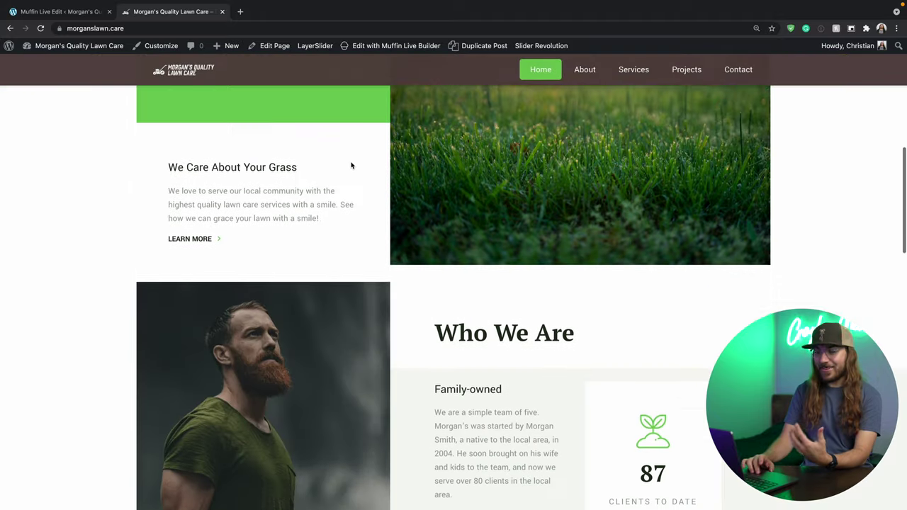
pyautogui.scroll(-10, 350, 165)
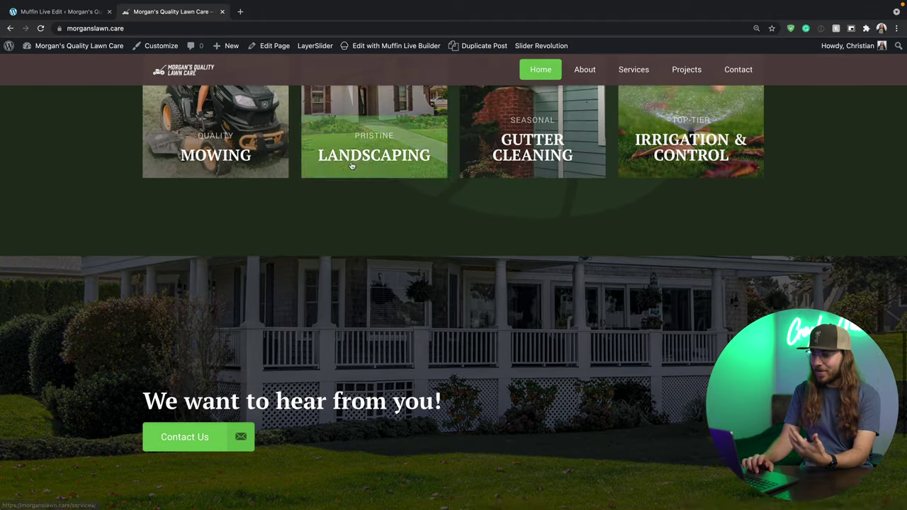
pyautogui.scroll(-2, 350, 165)
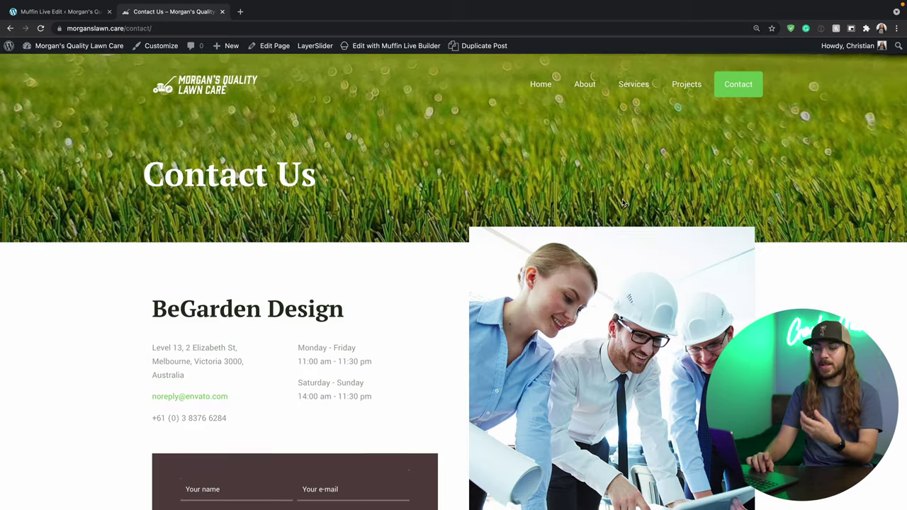
pyautogui.scroll(-3, 607, 172)
pyautogui.scroll(1, 622, 203)
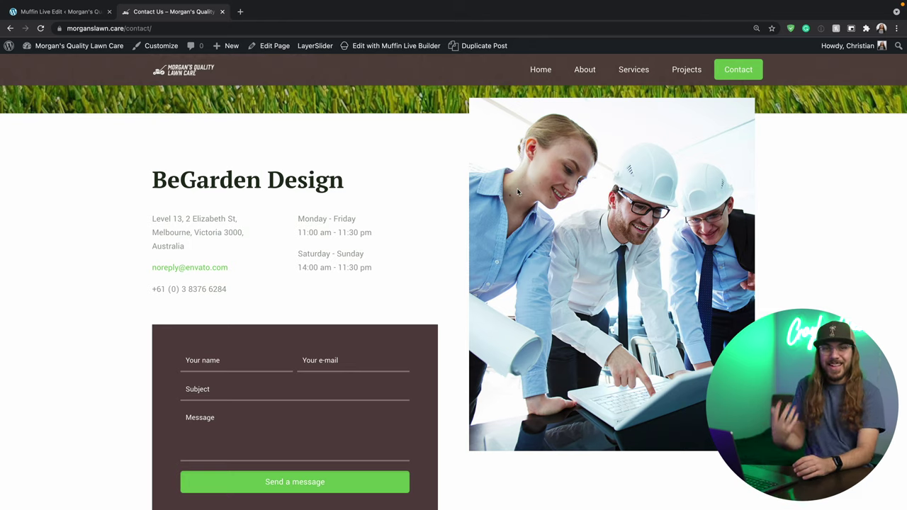
# In the live builder, replace the contact page photo with an uploaded mailbox picture.
pyautogui.click(390, 47)
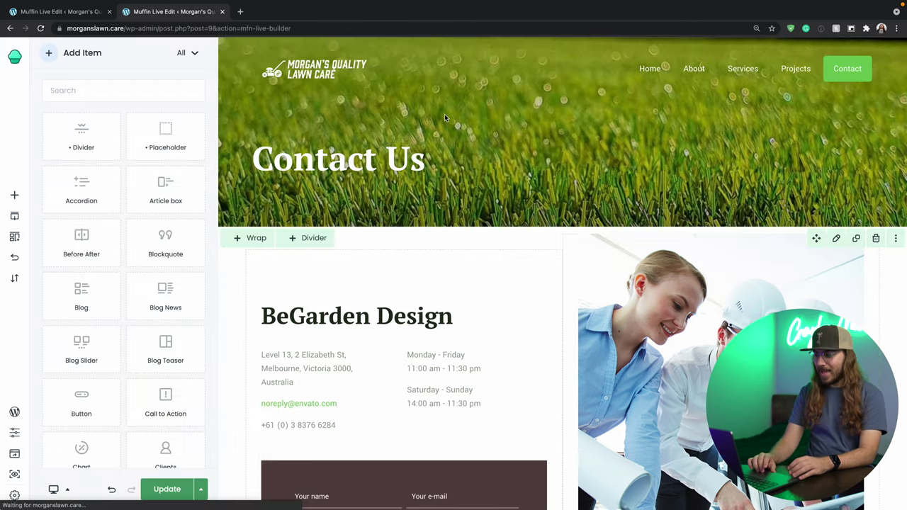
pyautogui.scroll(-2, 444, 114)
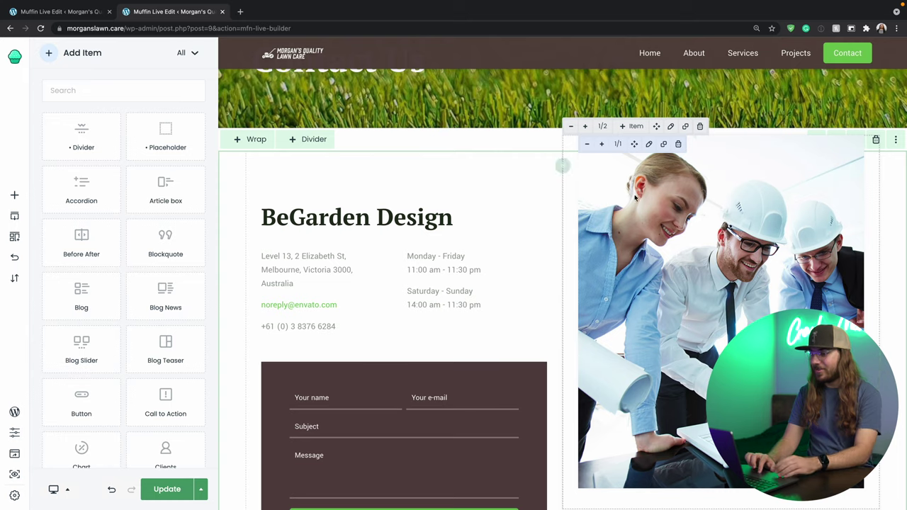
pyautogui.click(679, 216)
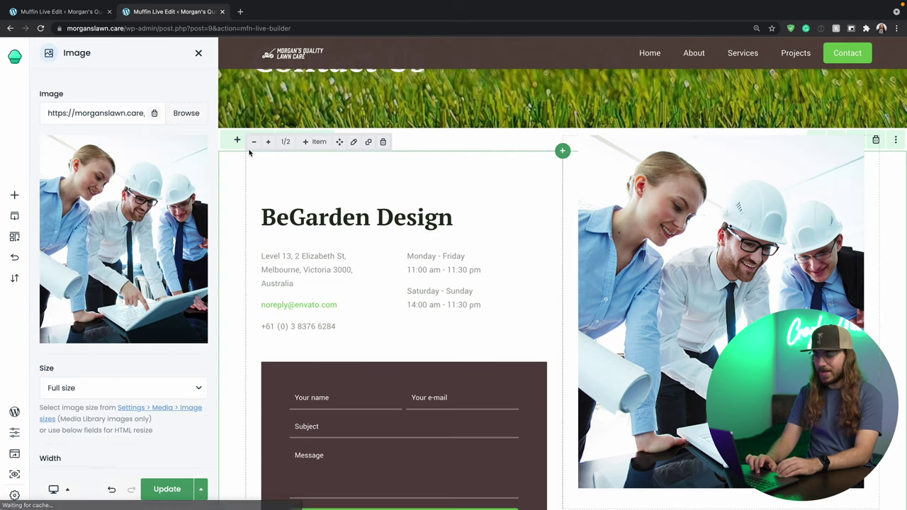
pyautogui.click(187, 115)
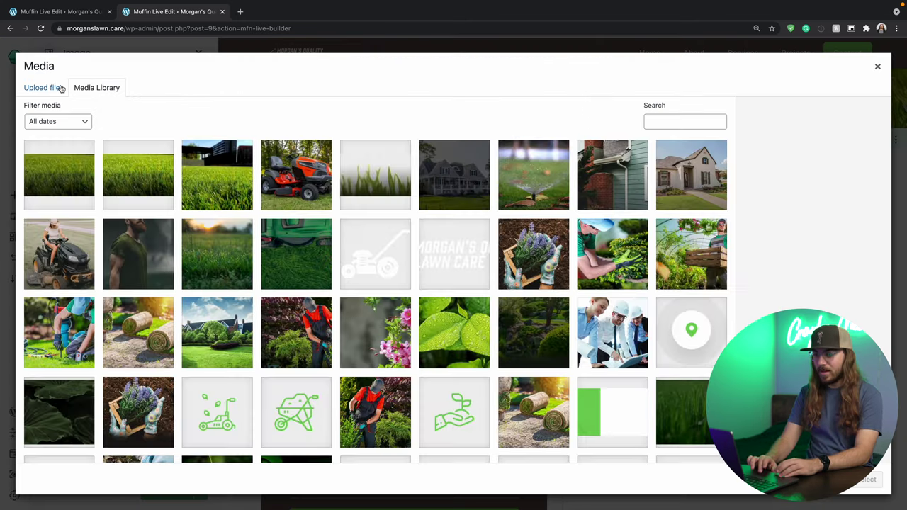
pyautogui.click(43, 87)
pyautogui.click(445, 257)
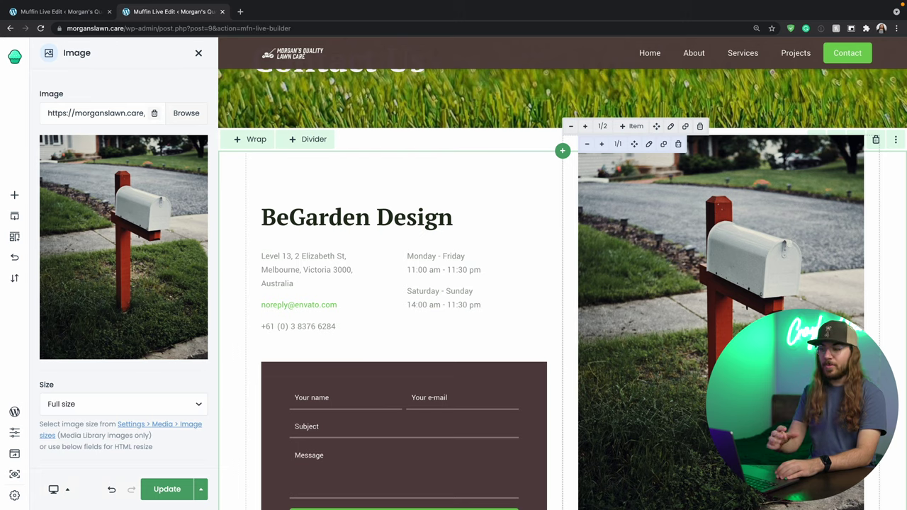
# Retitle the block 'Drop Us A Note' with the business's contact details and hours, then save.
pyautogui.scroll(-2, 496, 255)
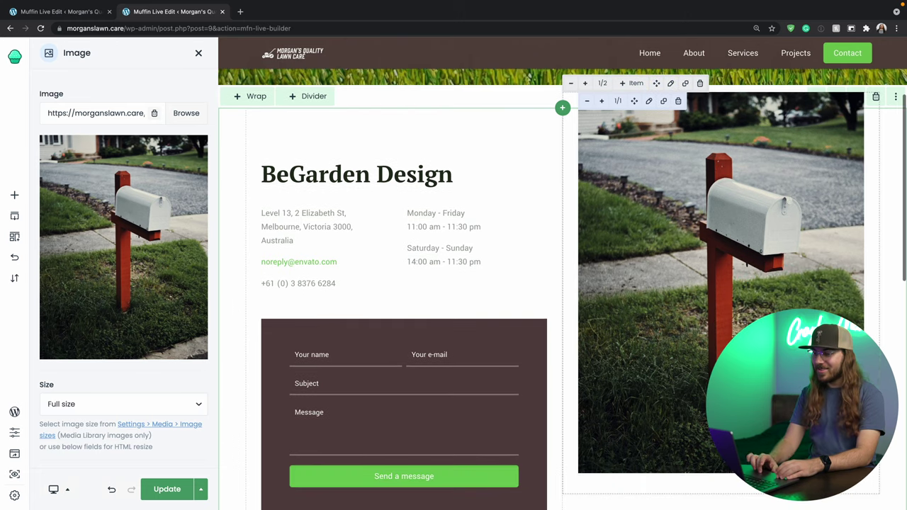
pyautogui.click(386, 182)
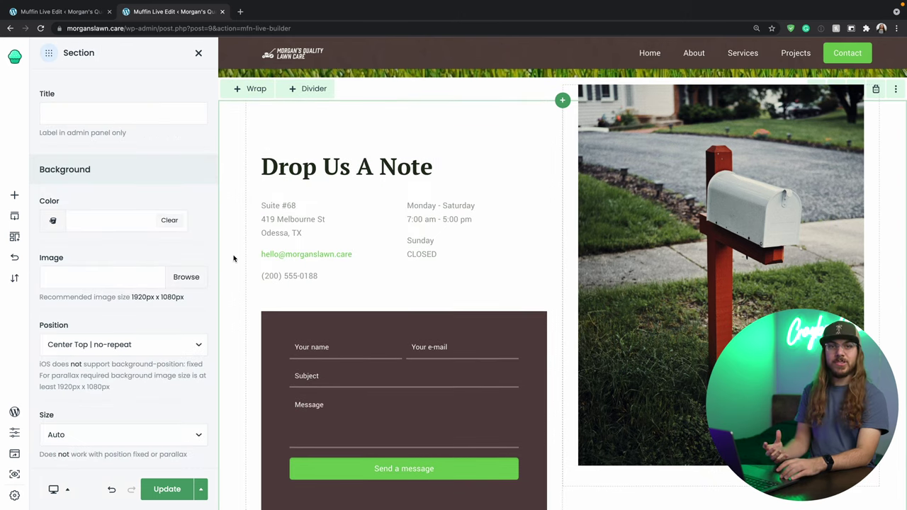
pyautogui.scroll(-2, 336, 311)
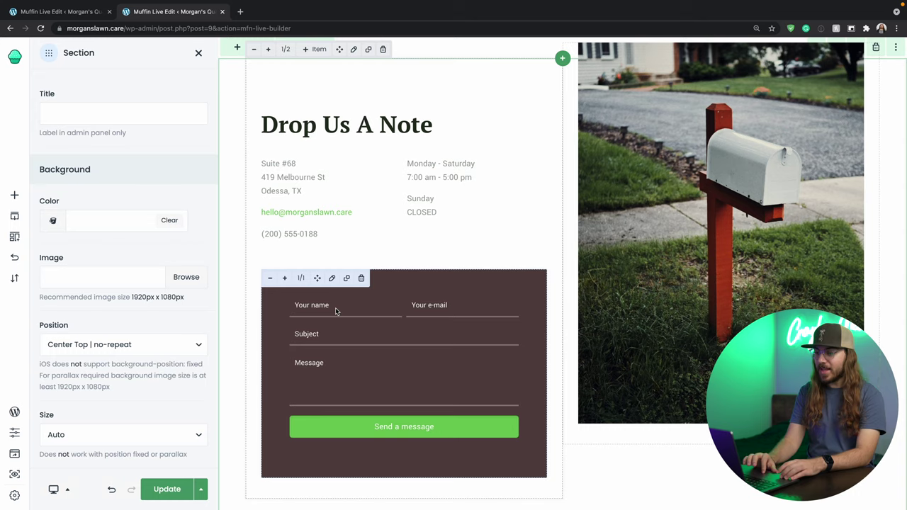
pyautogui.scroll(-1, 363, 428)
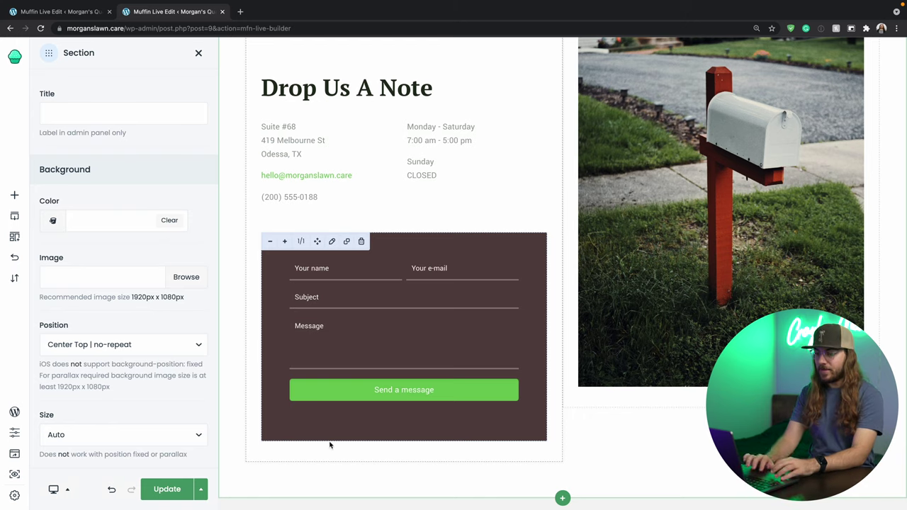
pyautogui.click(168, 489)
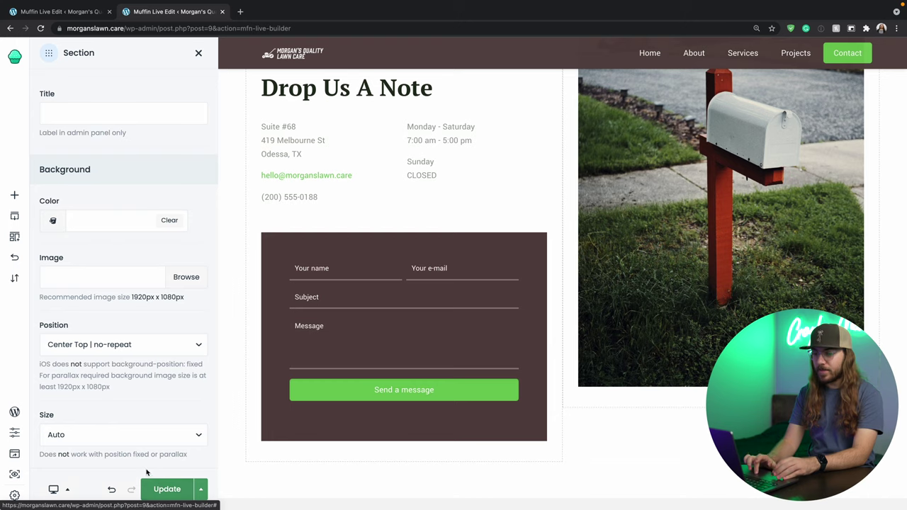
# Go from the builder to the Contact Form's Mail settings in the WordPress admin.
pyautogui.click(15, 412)
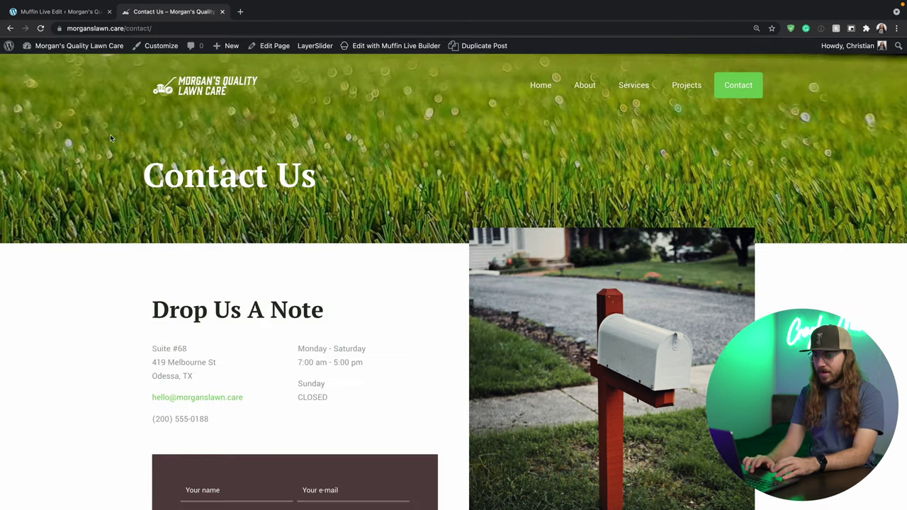
pyautogui.moveTo(97, 45)
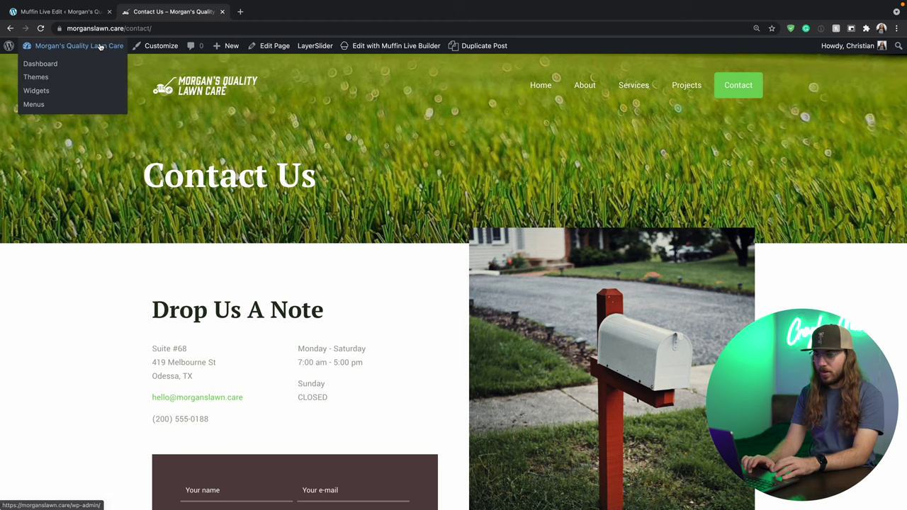
pyautogui.click(62, 64)
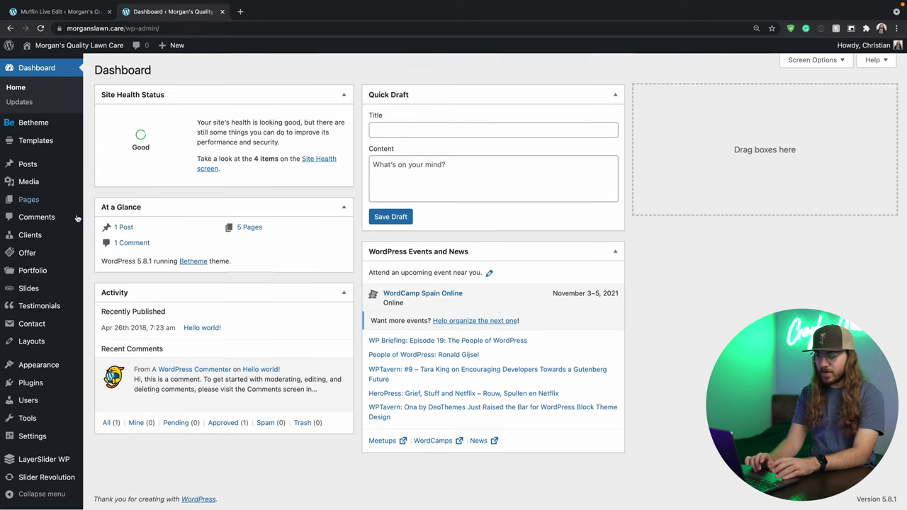
pyautogui.moveTo(60, 323)
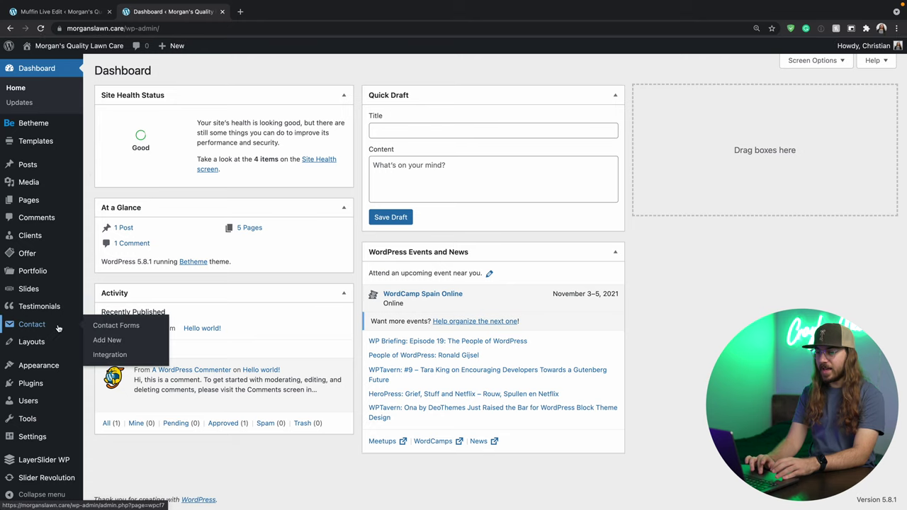
pyautogui.click(107, 326)
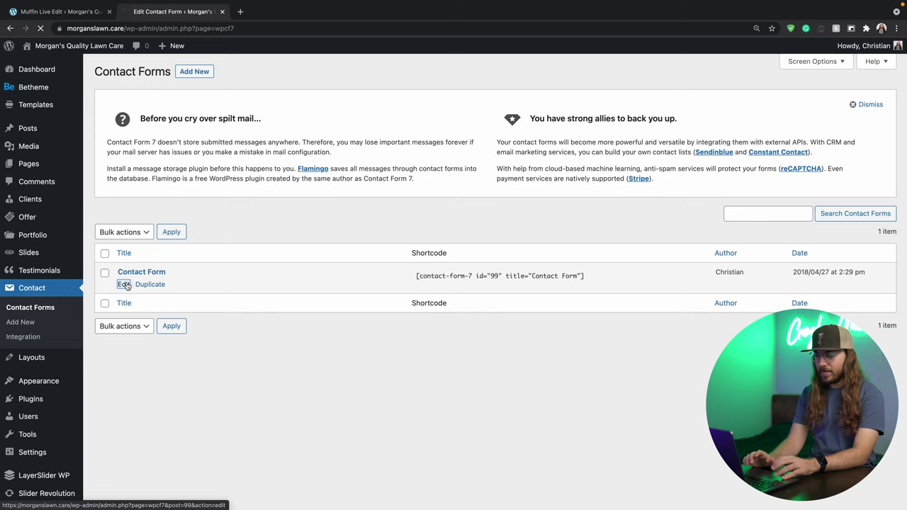
pyautogui.click(126, 285)
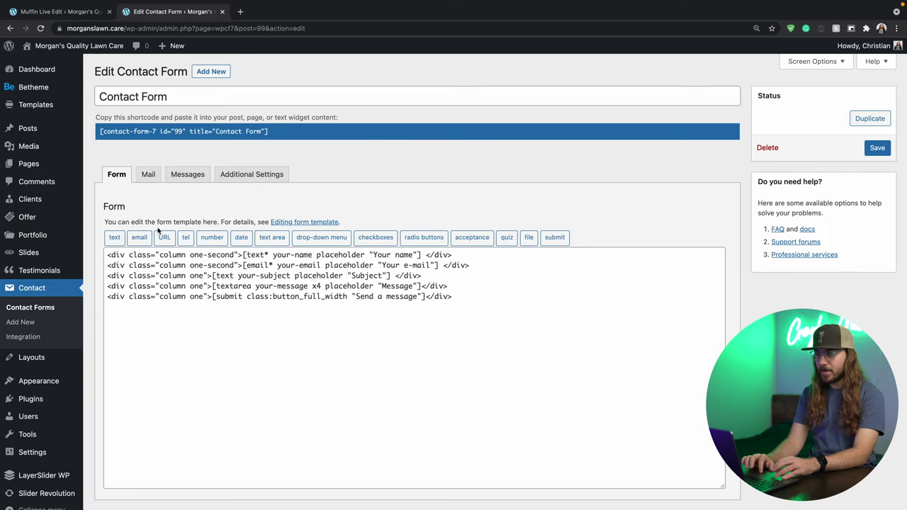
pyautogui.click(149, 173)
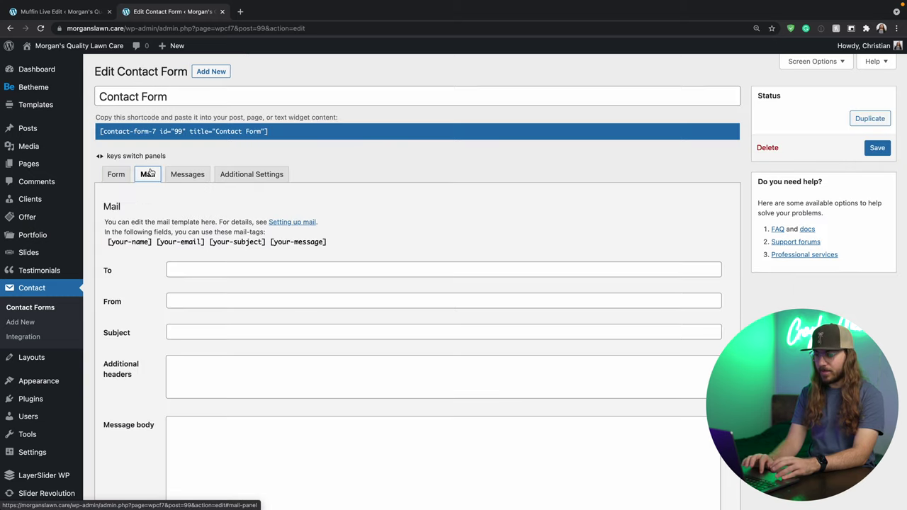
# Set the mail recipient to the site's hello address and the sender to its noreply address.
pyautogui.click(208, 269)
pyautogui.scroll(-1, 208, 269)
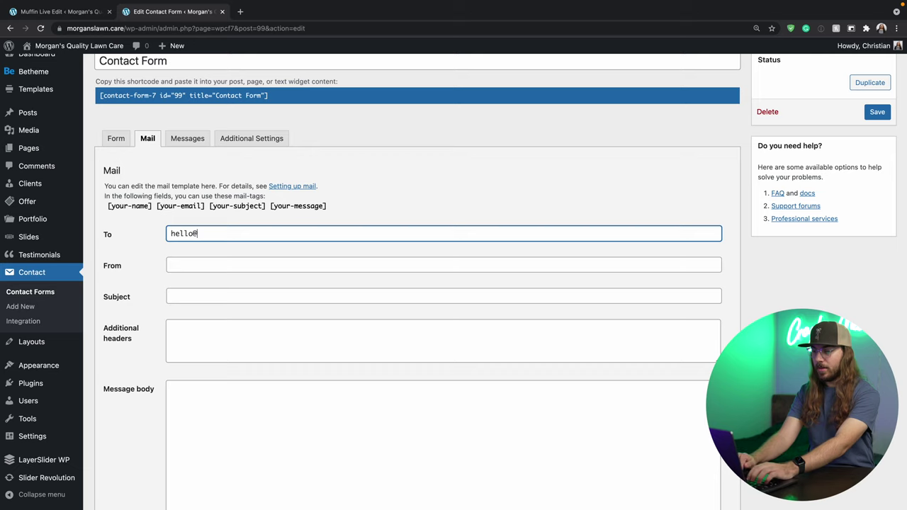
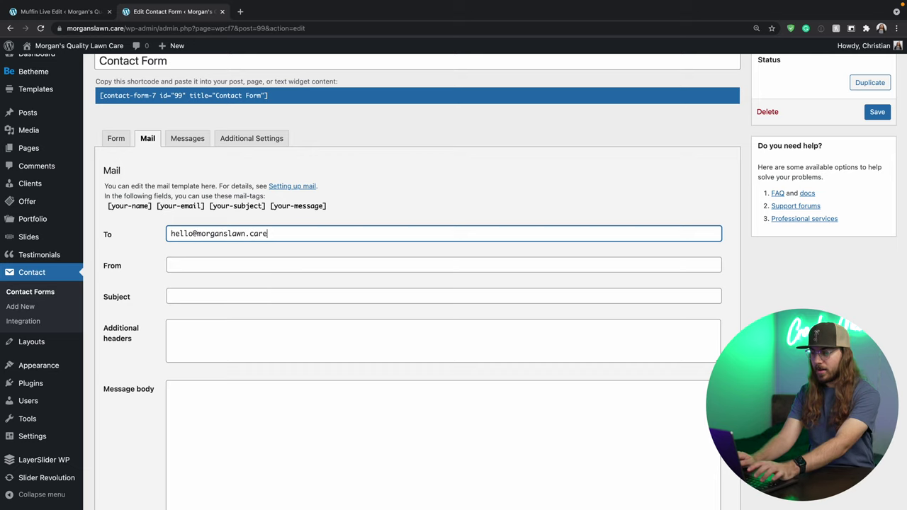
pyautogui.press('Tab')
pyautogui.scroll(-1, 230, 266)
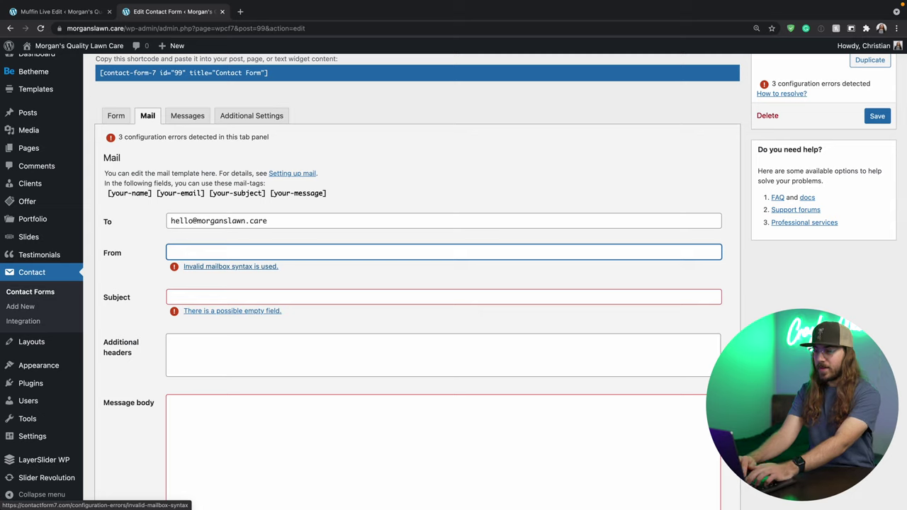
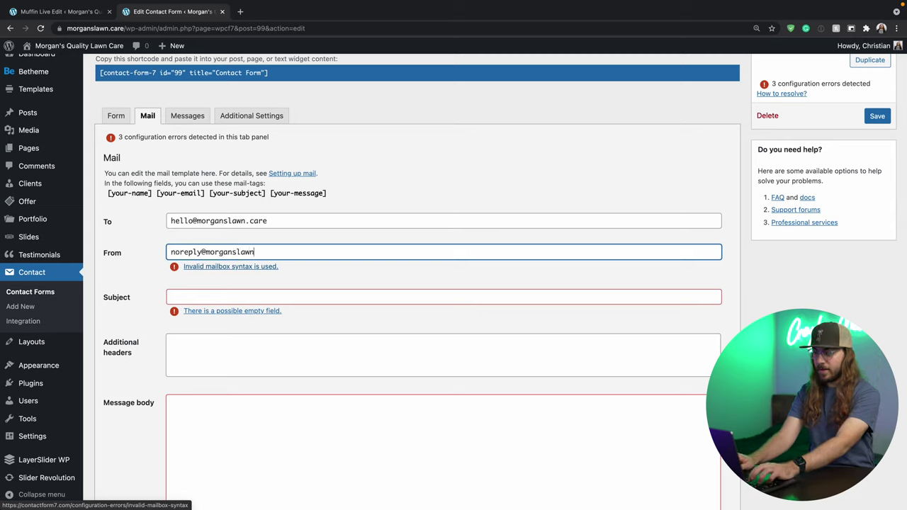
# Set the mail subject to Morgan's Lawn Care [your-subject].
pyautogui.click(184, 284)
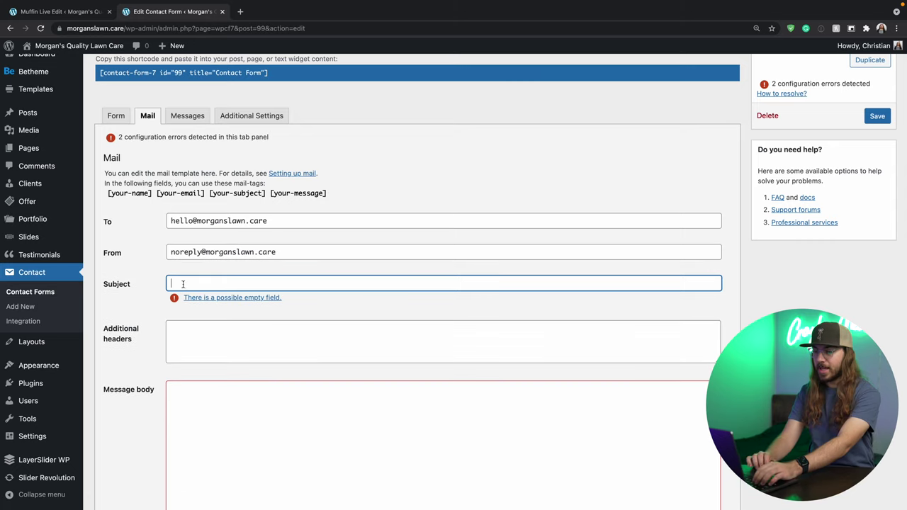
pyautogui.scroll(-1, 153, 313)
pyautogui.scroll(-2, 153, 312)
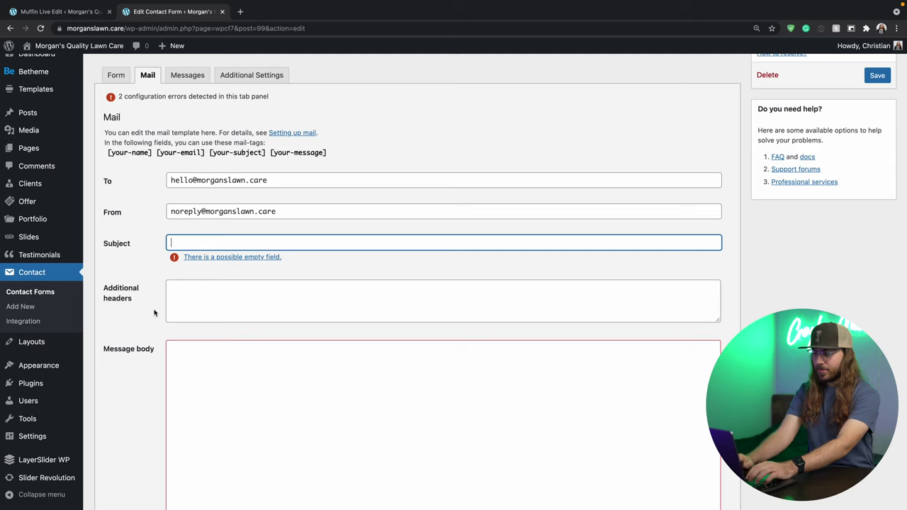
pyautogui.write("Morgan's Lawn ")
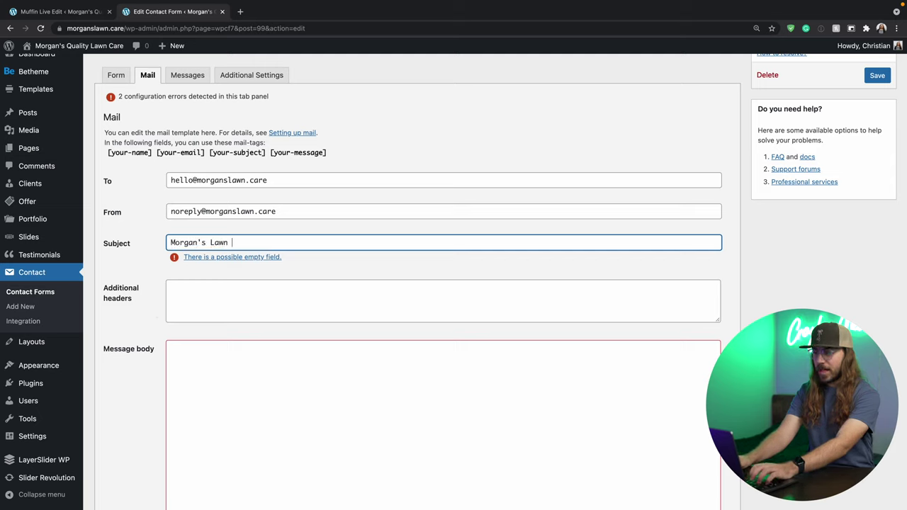
pyautogui.write('Care ')
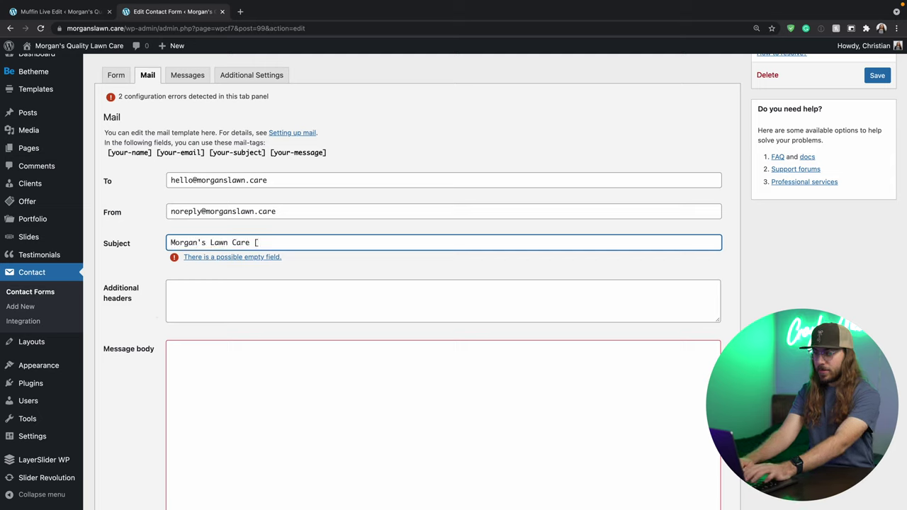
pyautogui.write('[your-subject[]')
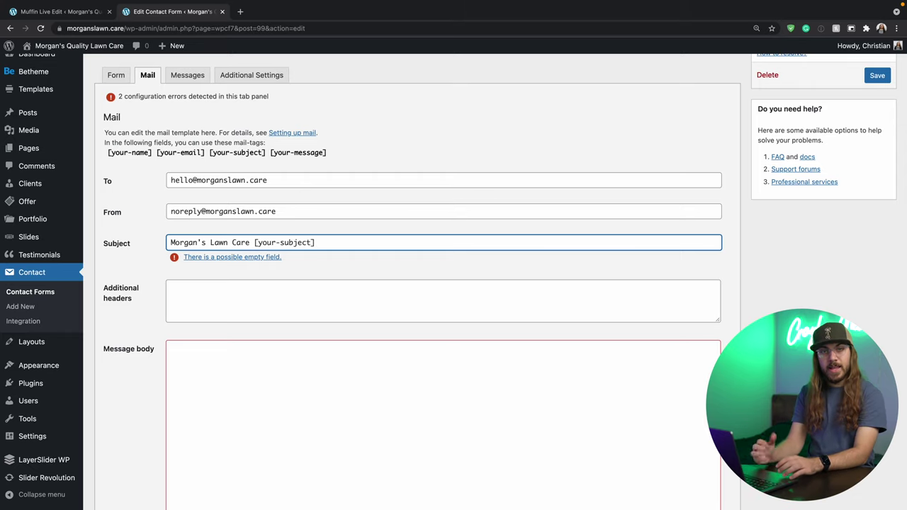
pyautogui.click(253, 309)
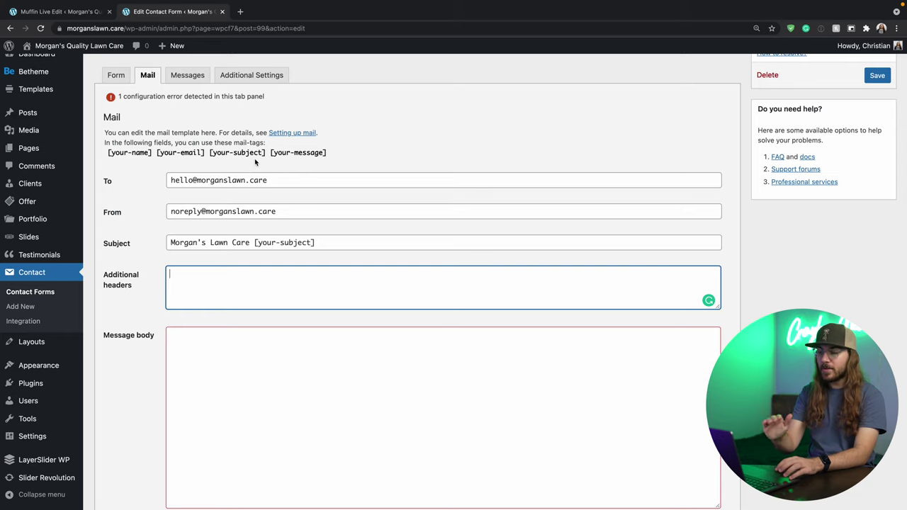
pyautogui.click(121, 83)
# Check the your-subject and your-name tags and the 'Yo Morgan' message body, then save the form.
pyautogui.click(115, 75)
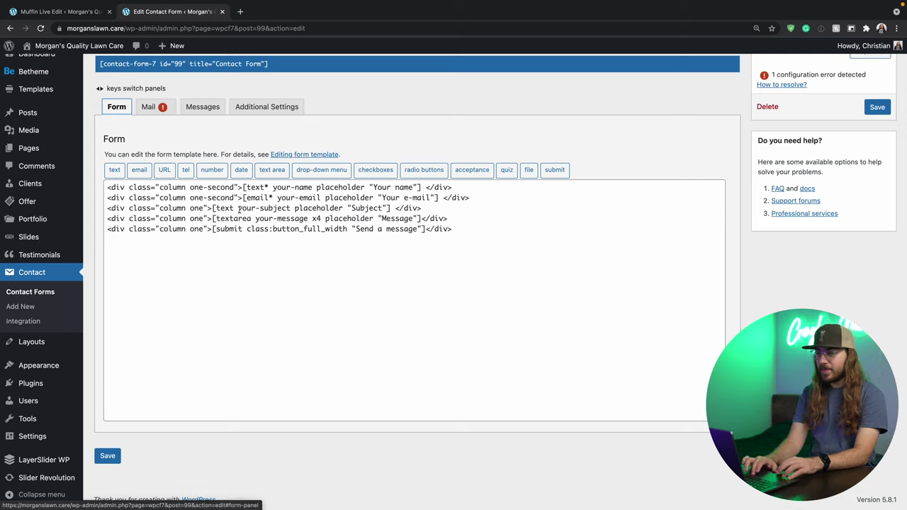
pyautogui.moveTo(238, 209); pyautogui.dragTo(292, 210)
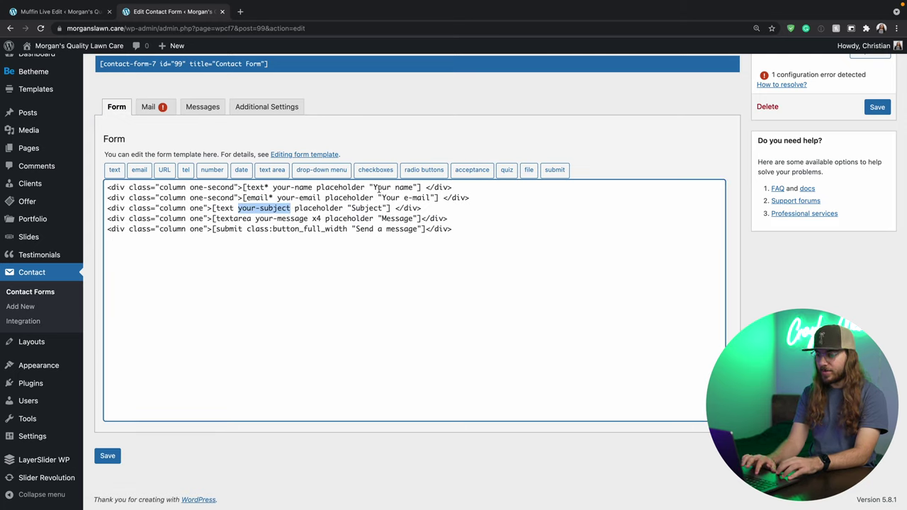
pyautogui.moveTo(272, 188); pyautogui.dragTo(313, 188)
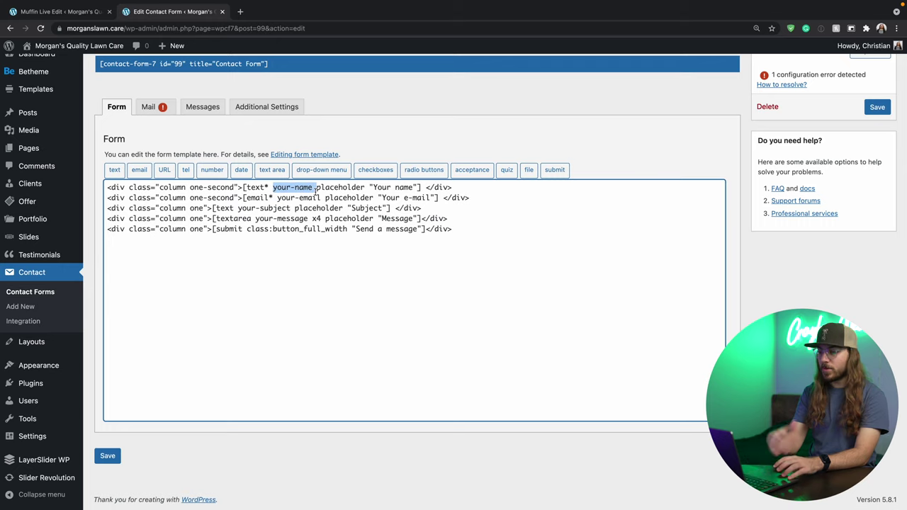
pyautogui.click(308, 237)
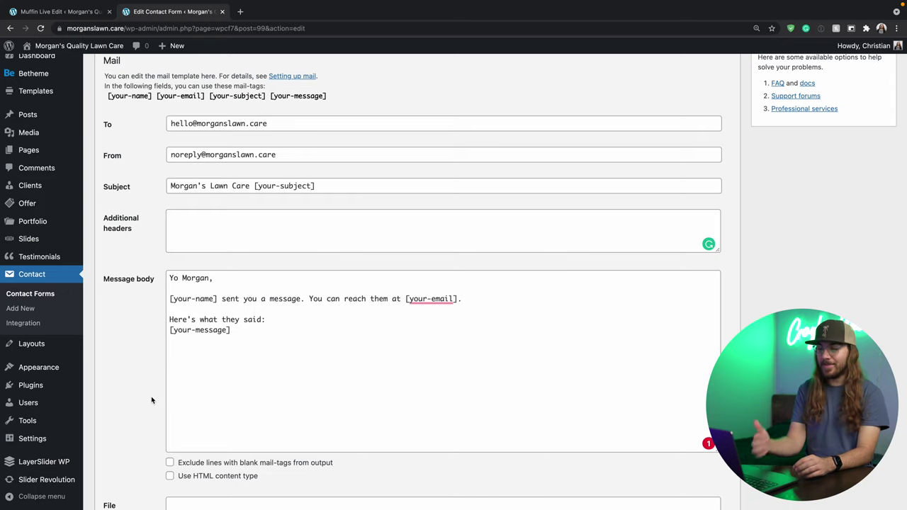
pyautogui.moveTo(253, 360); pyautogui.dragTo(149, 267)
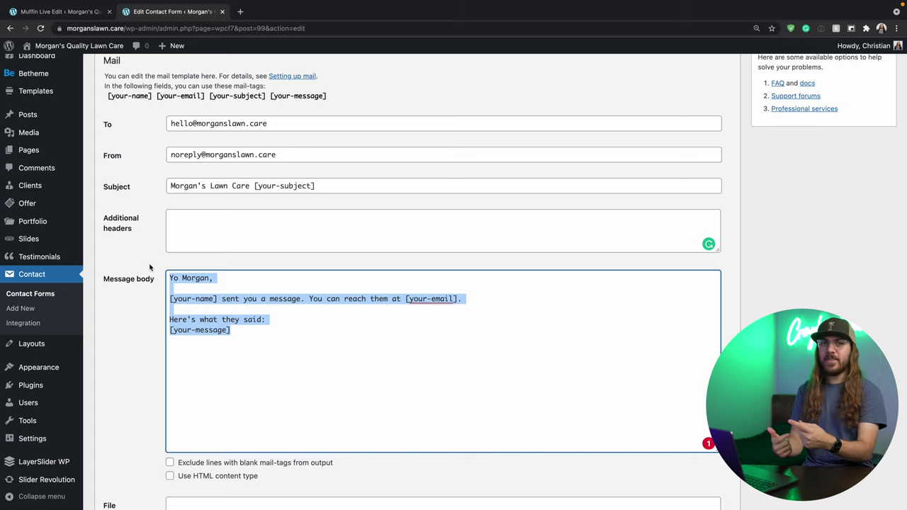
pyautogui.click(123, 317)
pyautogui.scroll(3, 122, 317)
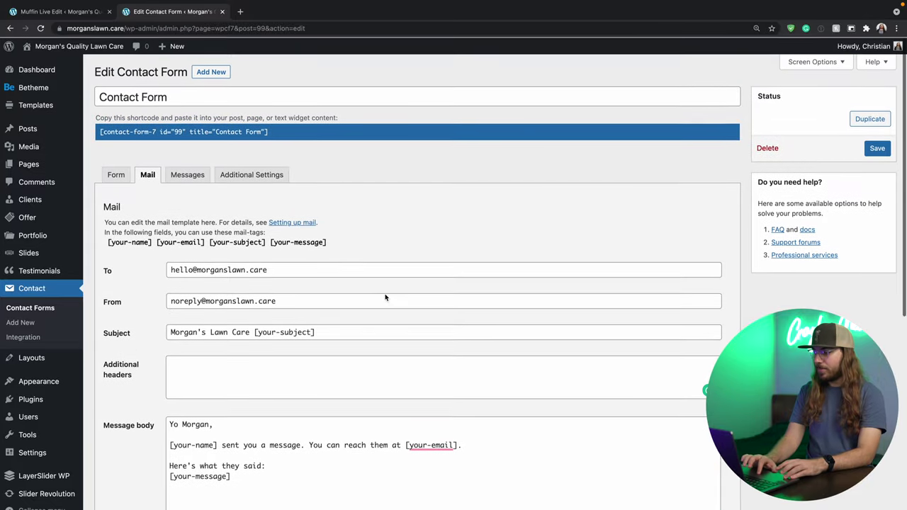
pyautogui.click(878, 150)
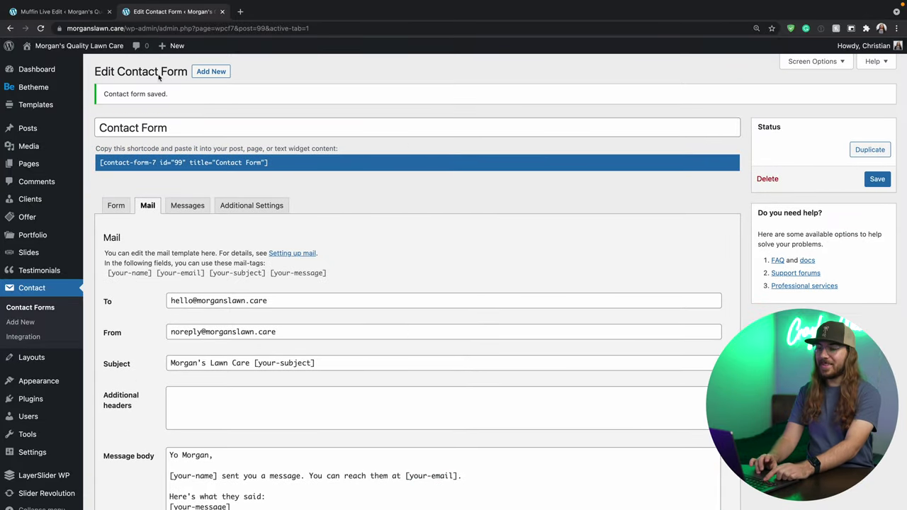
# Open the live site in a new tab and scroll down to check its footer.
pyautogui.moveTo(109, 51)
pyautogui.keyDown('super'); pyautogui.click(79, 69); pyautogui.keyUp('super')
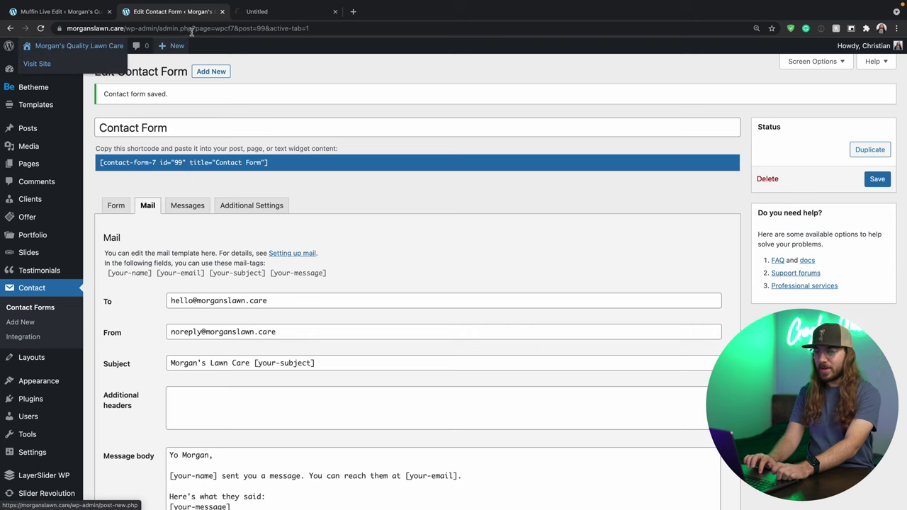
pyautogui.hotkey('ctrl', 'Tab')
pyautogui.scroll(-15, 336, 175)
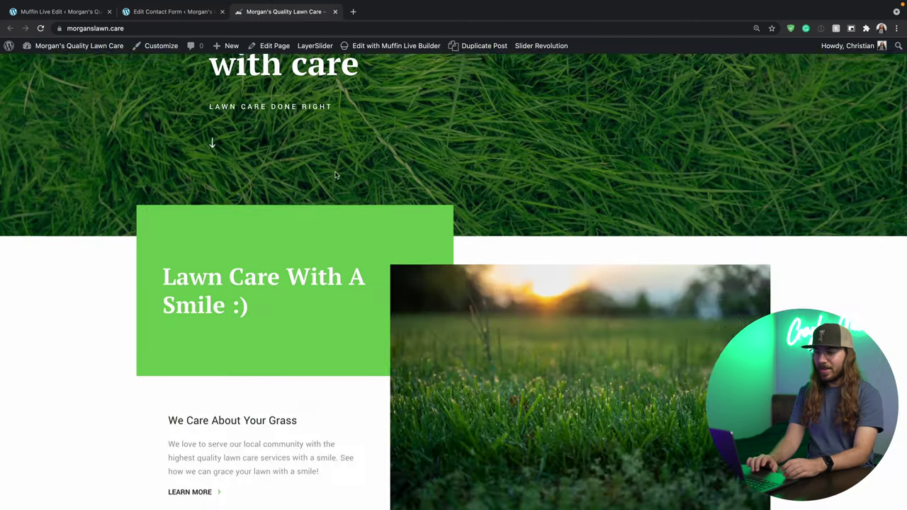
pyautogui.scroll(-10, 336, 175)
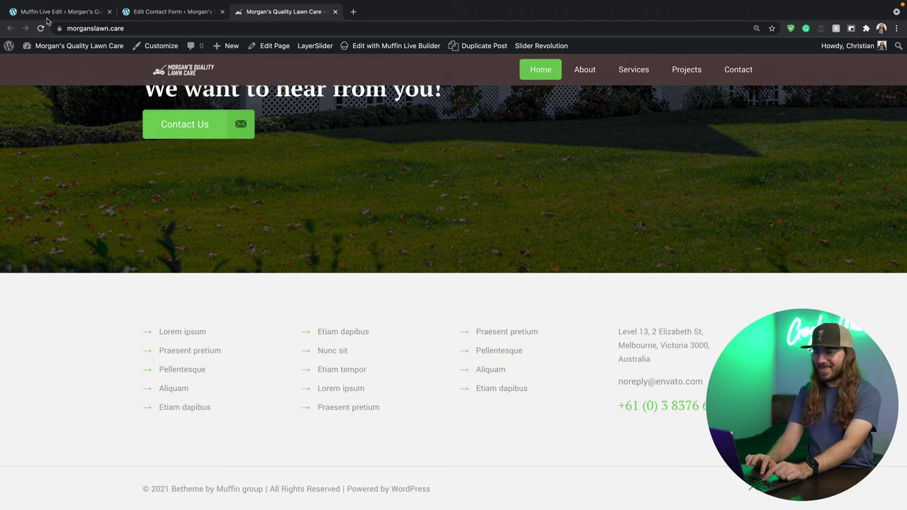
# Open the WordPress admin Dashboard in another new tab and switch to it.
pyautogui.moveTo(73, 44)
pyautogui.keyDown('super'); pyautogui.click(40, 63); pyautogui.keyUp('super')
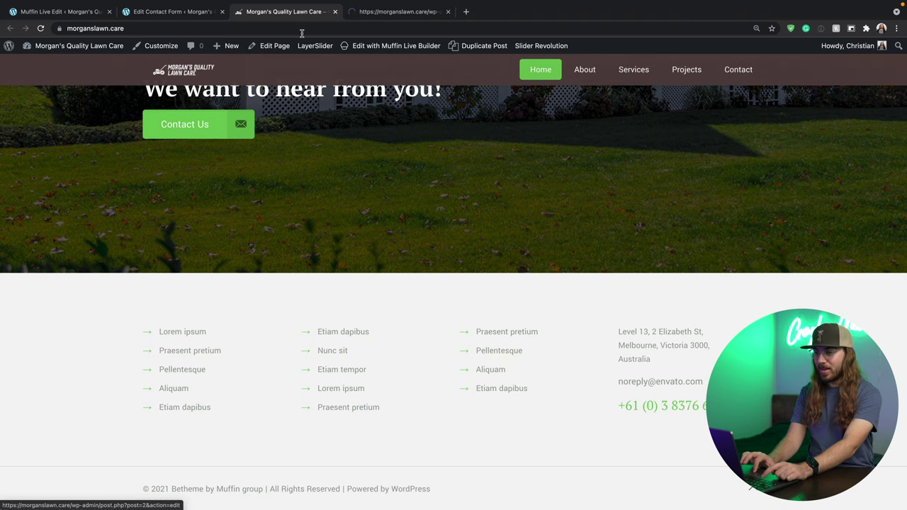
pyautogui.click(369, 16)
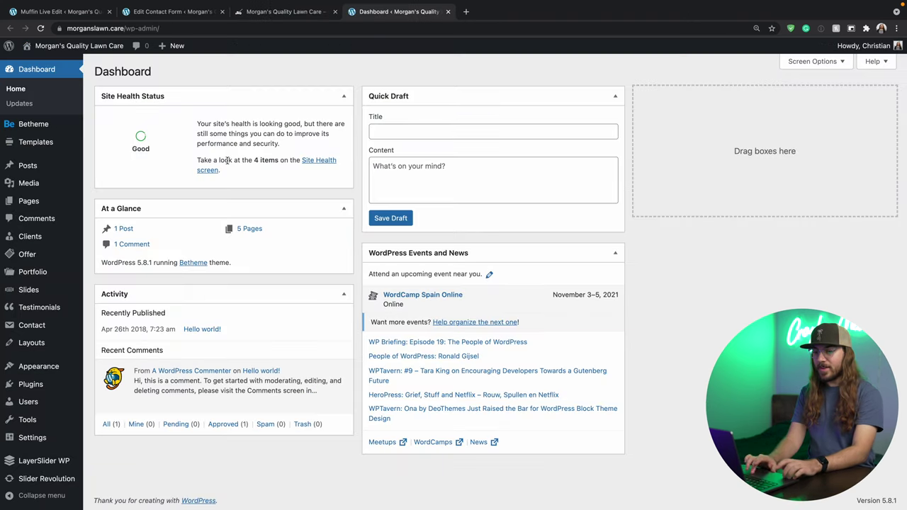
# On the Widgets screen, expand Footer #2, #3 and #4 and compare them with the live footer.
pyautogui.moveTo(42, 367)
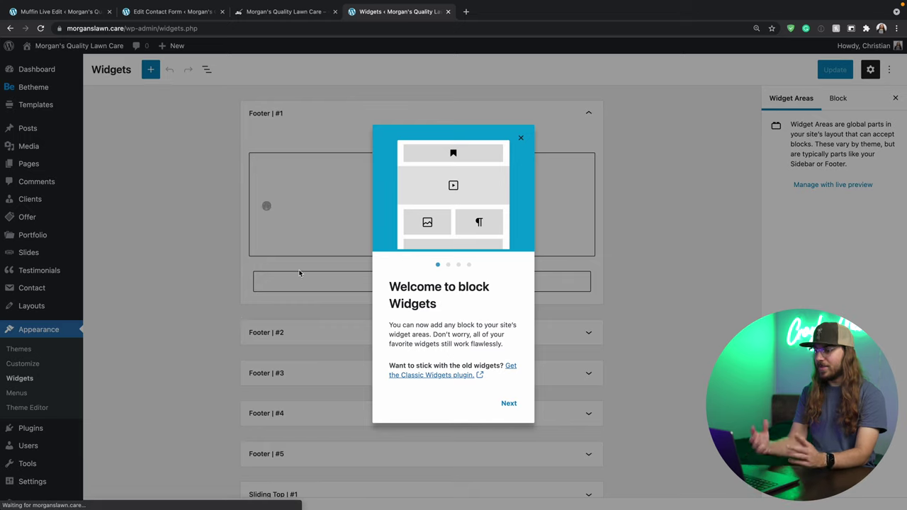
pyautogui.click(521, 139)
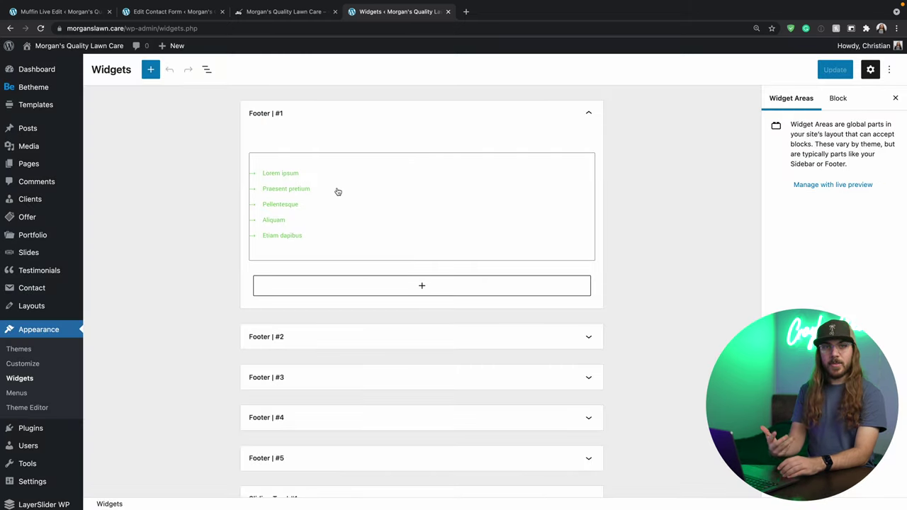
pyautogui.scroll(-3, 338, 191)
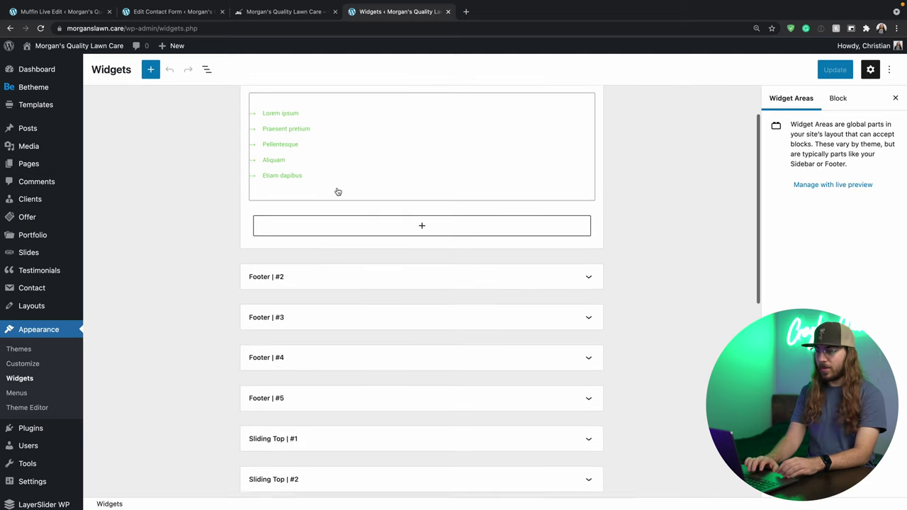
pyautogui.click(583, 257)
pyautogui.scroll(-5, 584, 261)
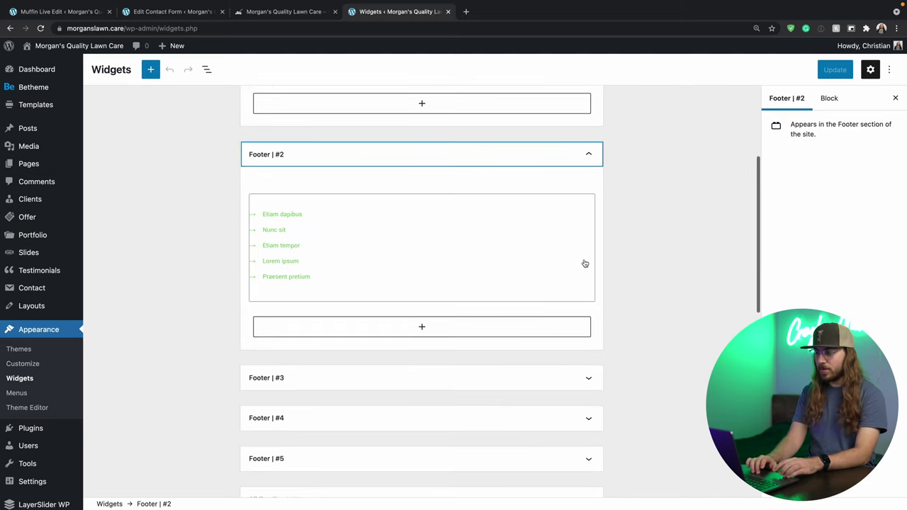
pyautogui.click(587, 296)
pyautogui.scroll(-3, 587, 298)
pyautogui.scroll(-2, 588, 312)
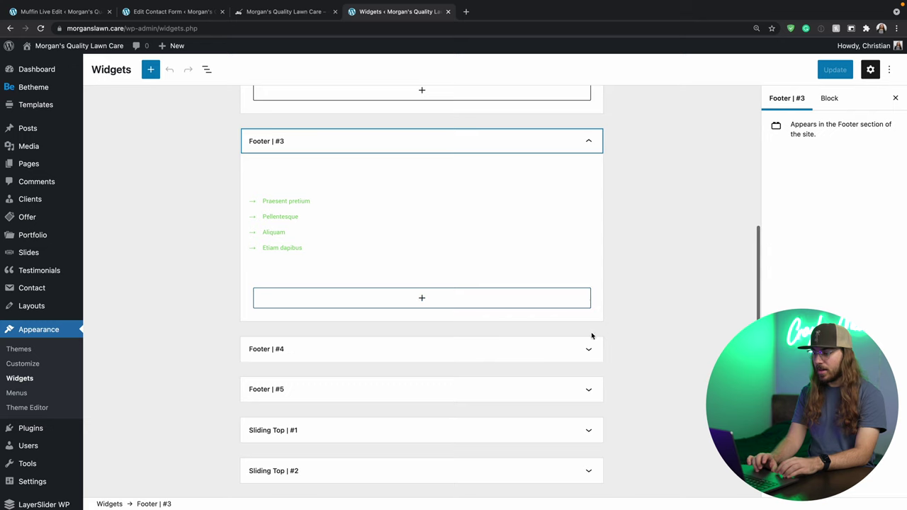
pyautogui.click(589, 348)
pyautogui.scroll(-3, 588, 352)
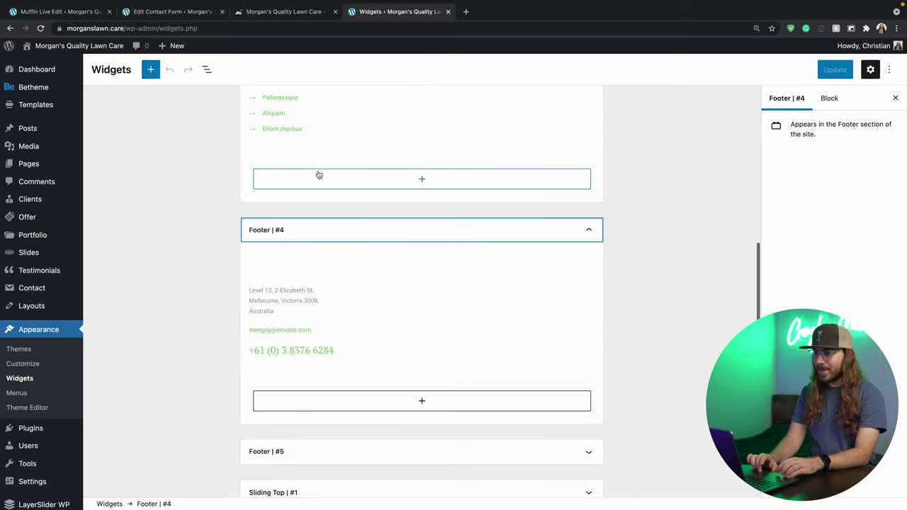
pyautogui.click(297, 12)
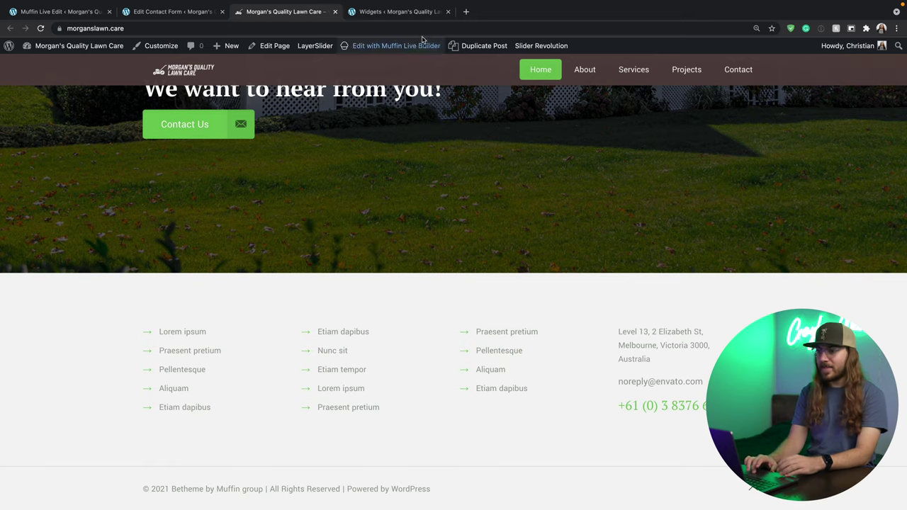
pyautogui.click(389, 19)
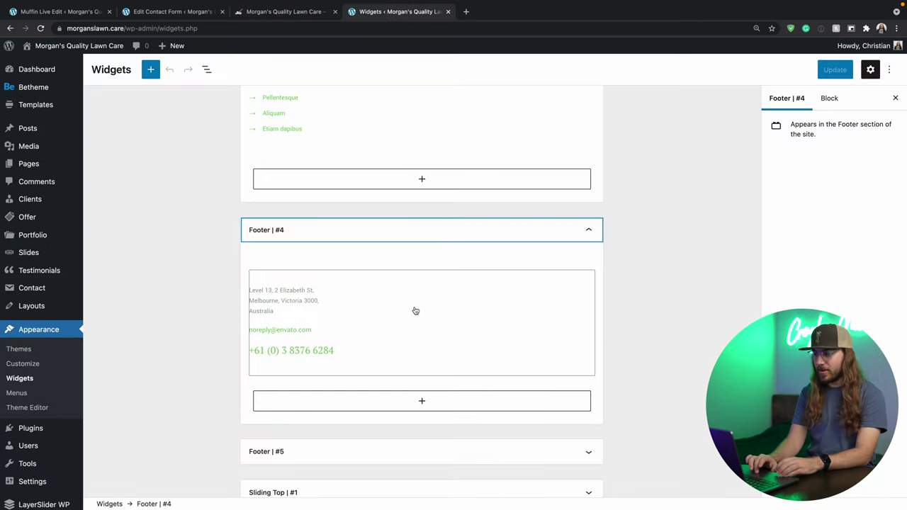
# Put the business's address, e-mail and (200) phone number into the Footer #4 HTML and save.
pyautogui.click(427, 312)
pyautogui.scroll(-3, 429, 337)
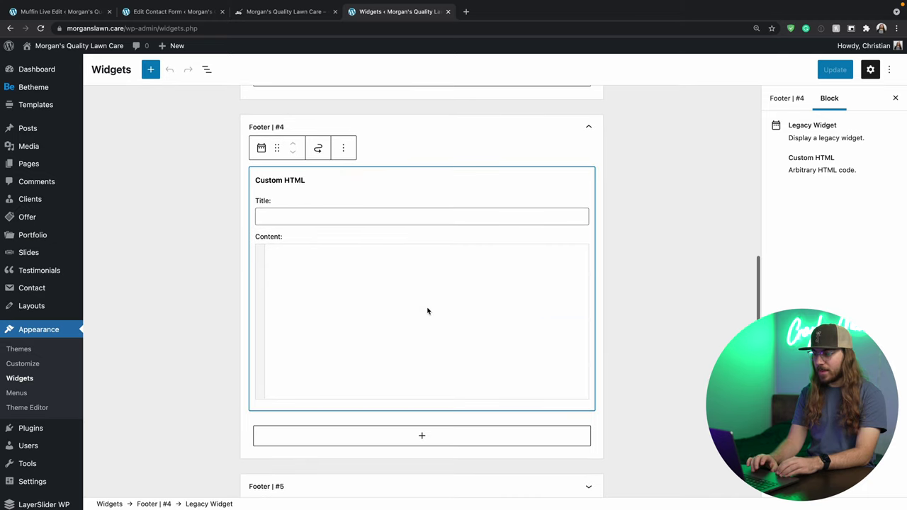
pyautogui.click(427, 309)
pyautogui.hotkey('ctrl', 'v')
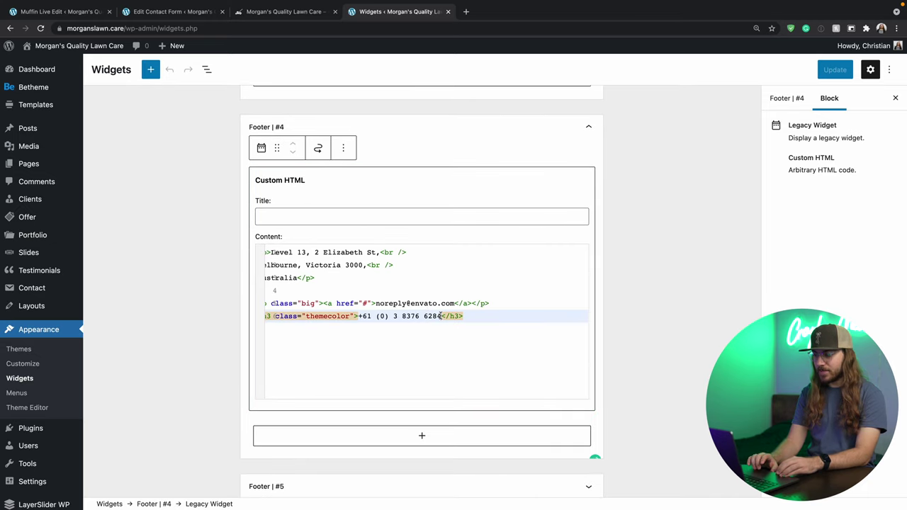
pyautogui.moveTo(442, 316); pyautogui.dragTo(362, 316)
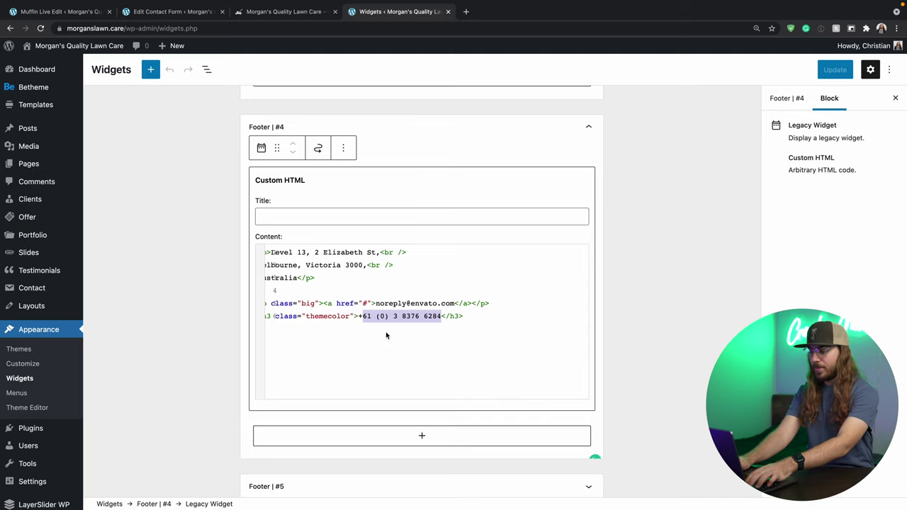
pyautogui.write('(200)')
pyautogui.press('BackSpace')
pyautogui.press('BackSpace')
pyautogui.press('BackSpace')
pyautogui.press('BackSpace')
pyautogui.press('BackSpace')
pyautogui.press('BackSpace')
pyautogui.press('BackSpace')
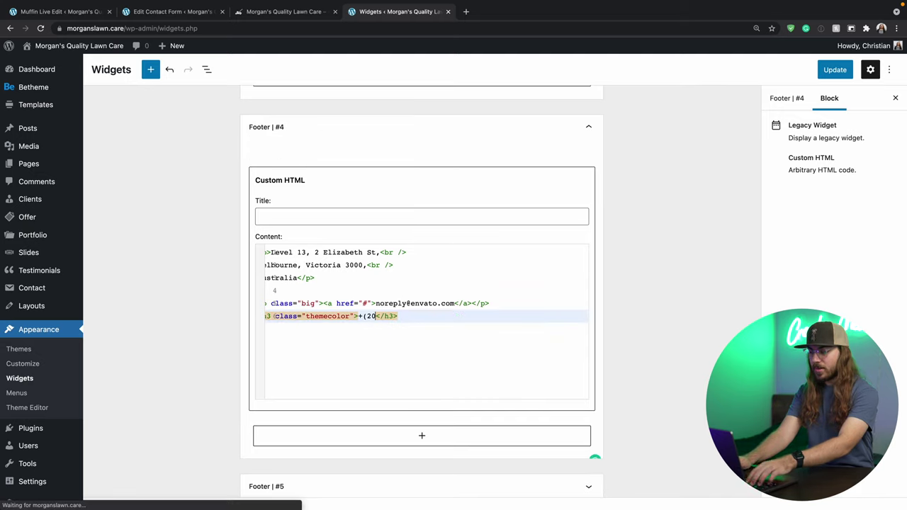
pyautogui.write('(200)')
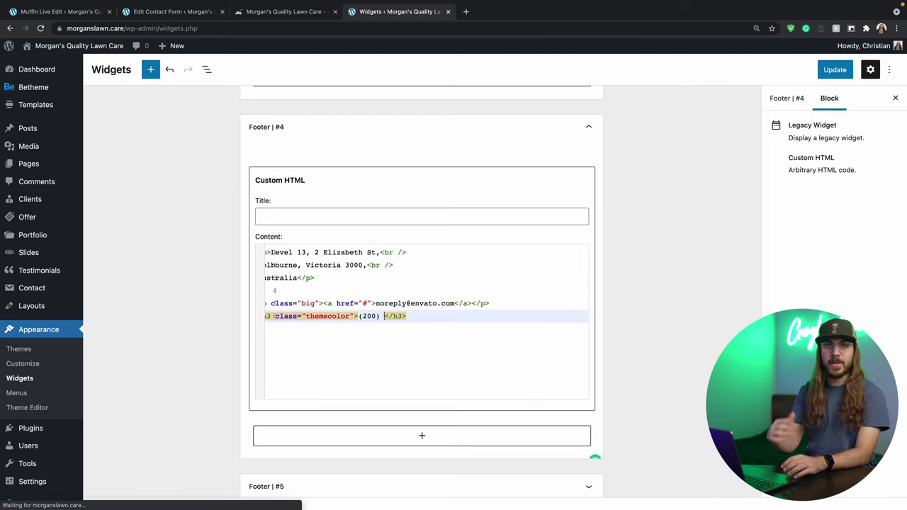
pyautogui.click(521, 262)
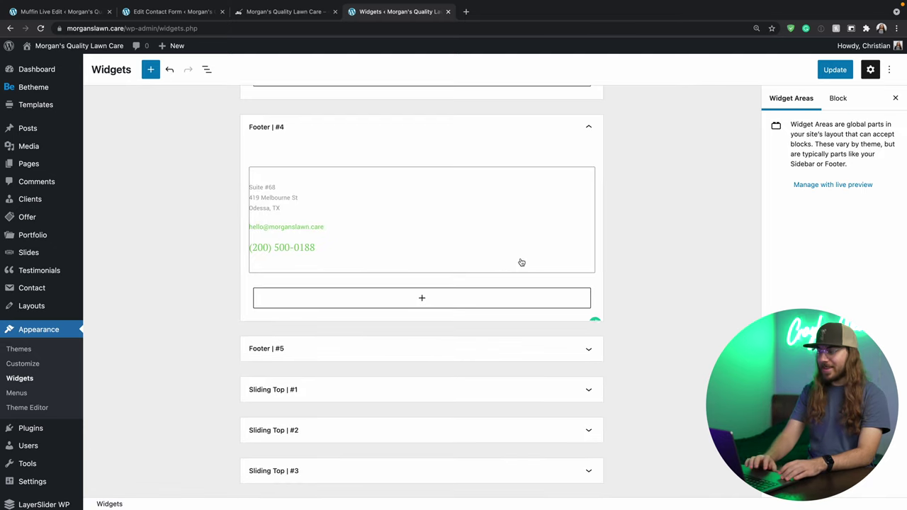
pyautogui.click(833, 70)
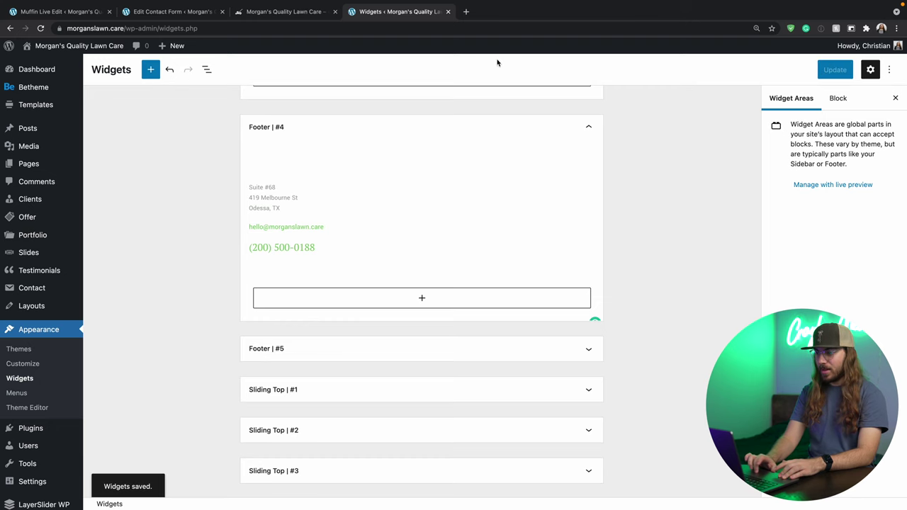
pyautogui.click(322, 9)
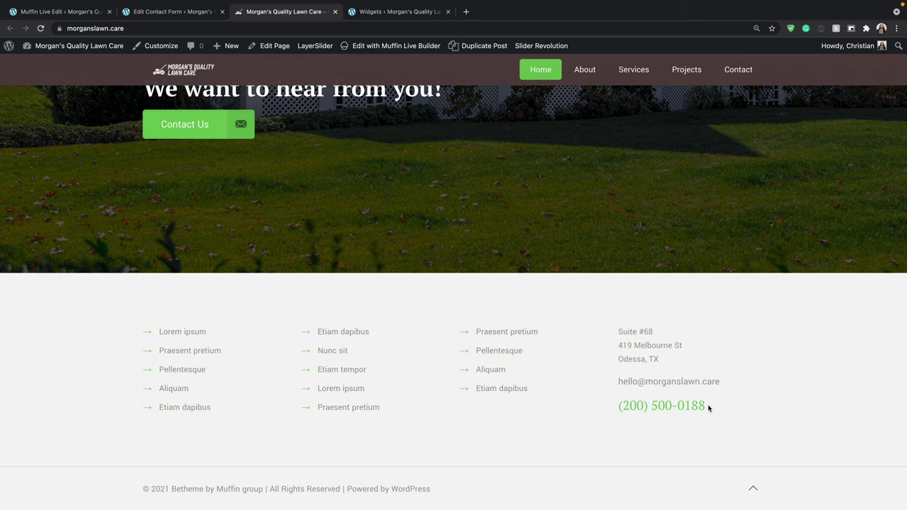
# Scroll the reloaded live homepage to check the new footer contact details.
pyautogui.scroll(20, 707, 407)
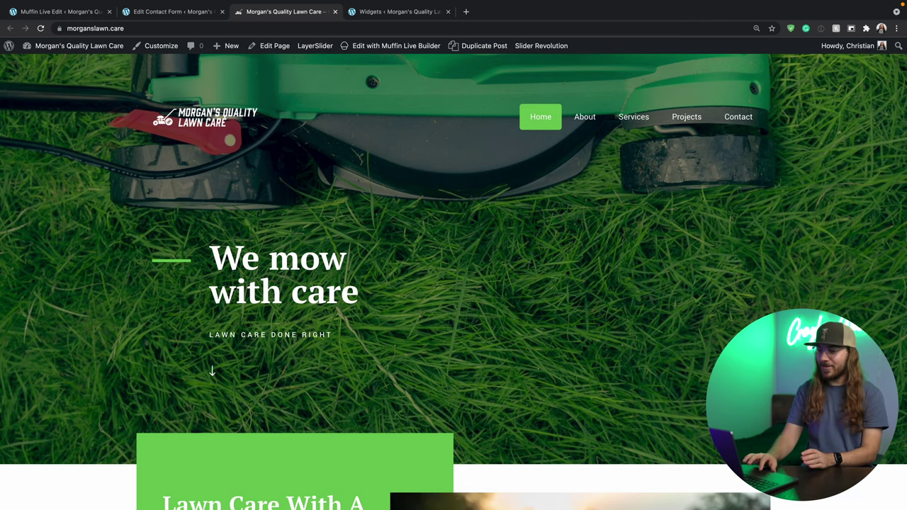
pyautogui.scroll(-3, 453, 284)
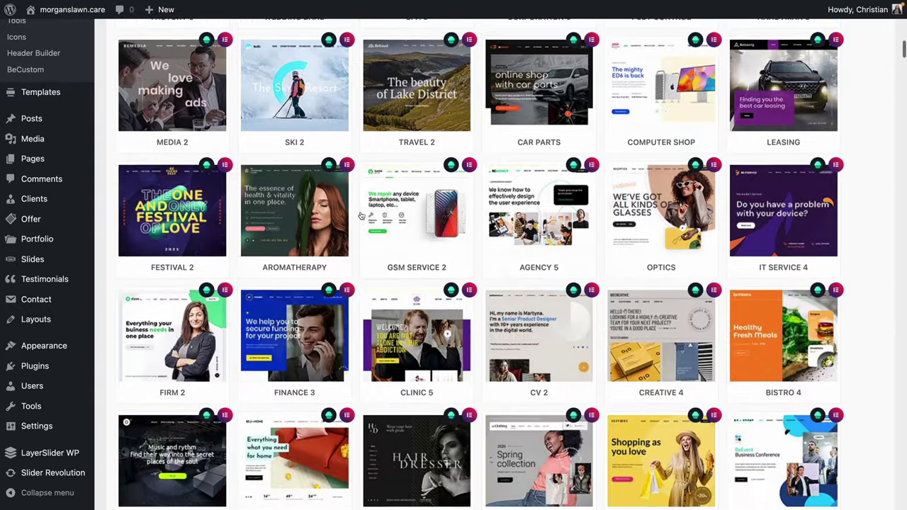
# Scroll down through the Betheme pre-built website thumbnails, past Photography 2, Dentist 3 and Gym 3.
pyautogui.scroll(-4, 361, 216)
pyautogui.scroll(-20, 361, 215)
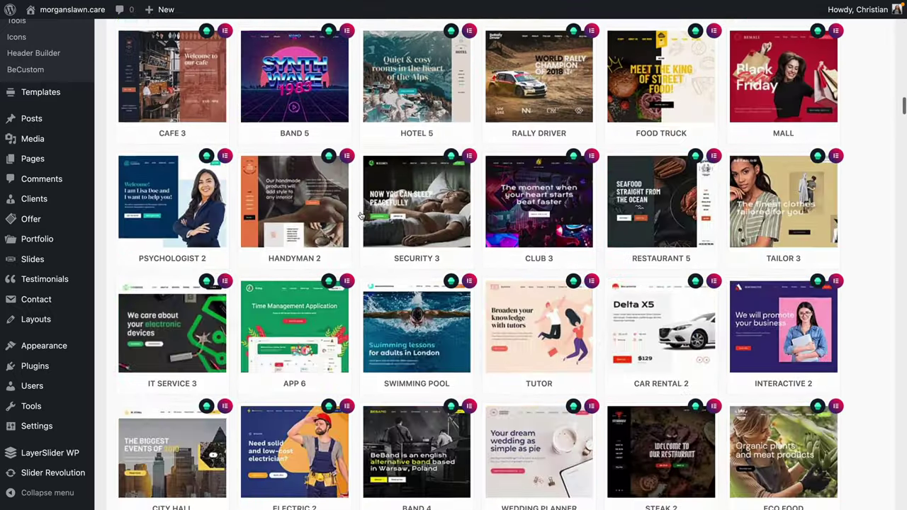
pyautogui.scroll(-15, 363, 214)
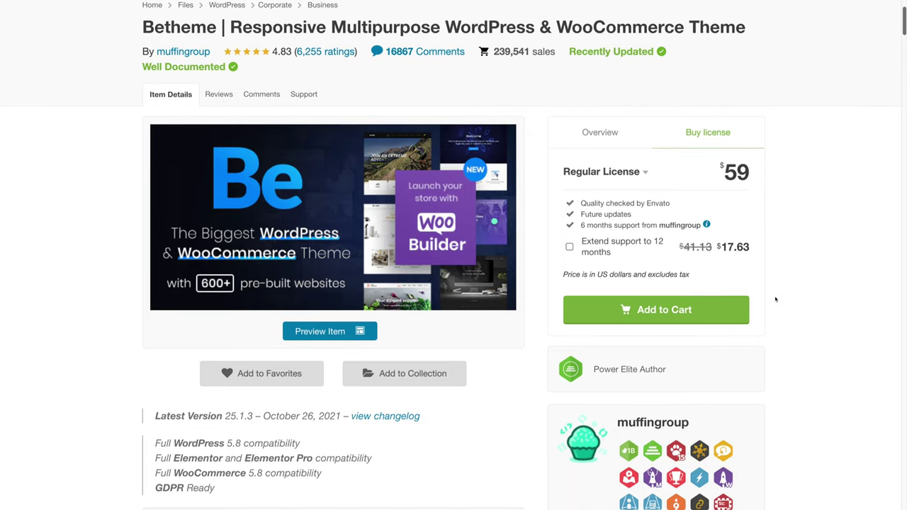
pyautogui.scroll(-3, 775, 299)
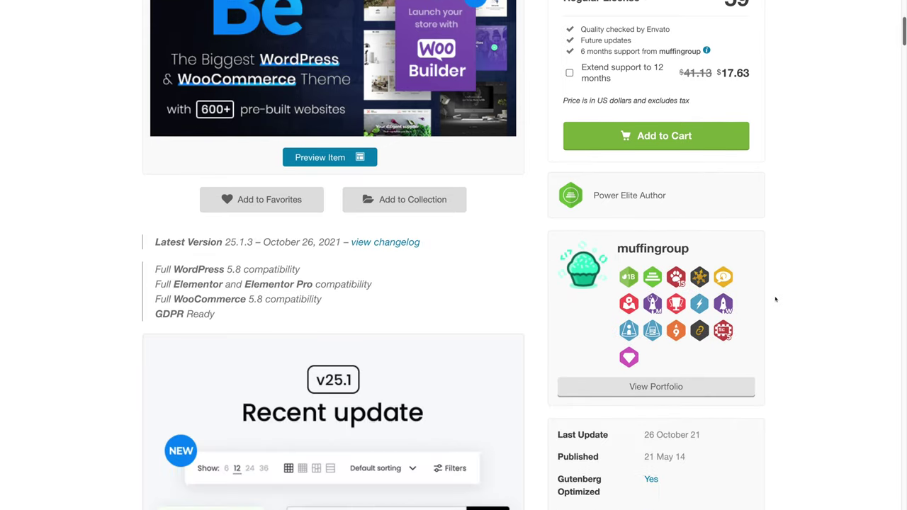